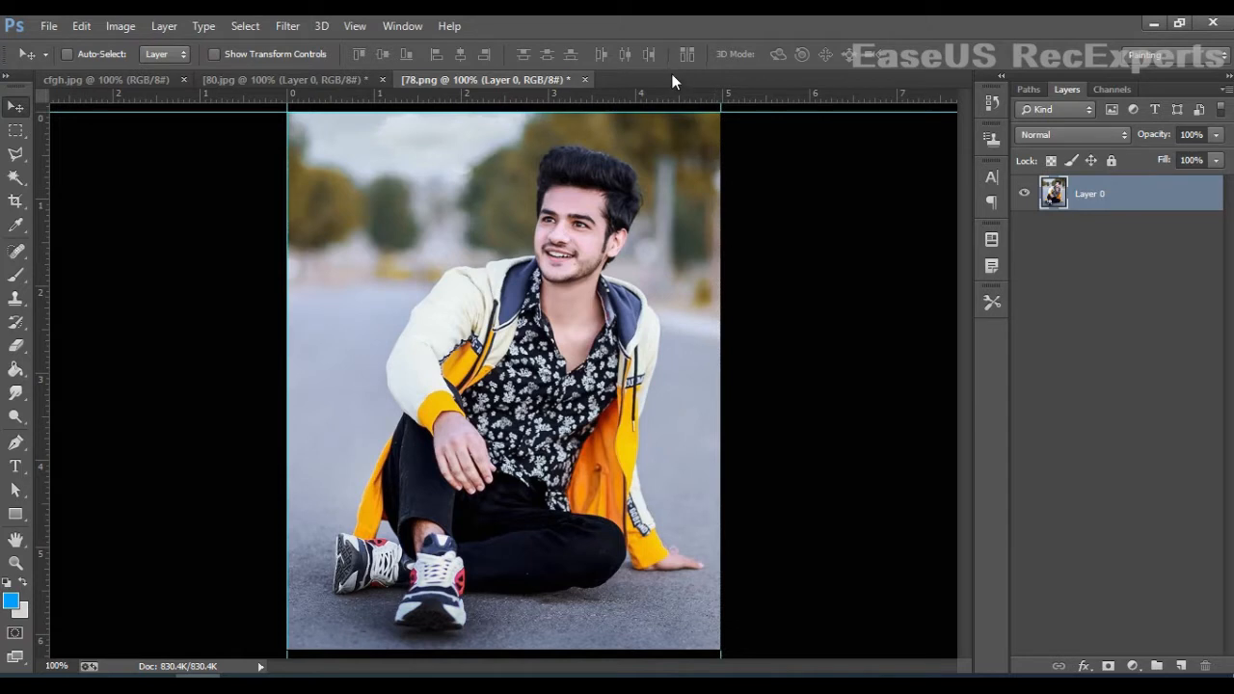
Step: Trace a Pen tool path from the outer sleeve over the man's shoulder and along the hood up to his neck
drag(663, 99, 688, 656)
click(15, 442)
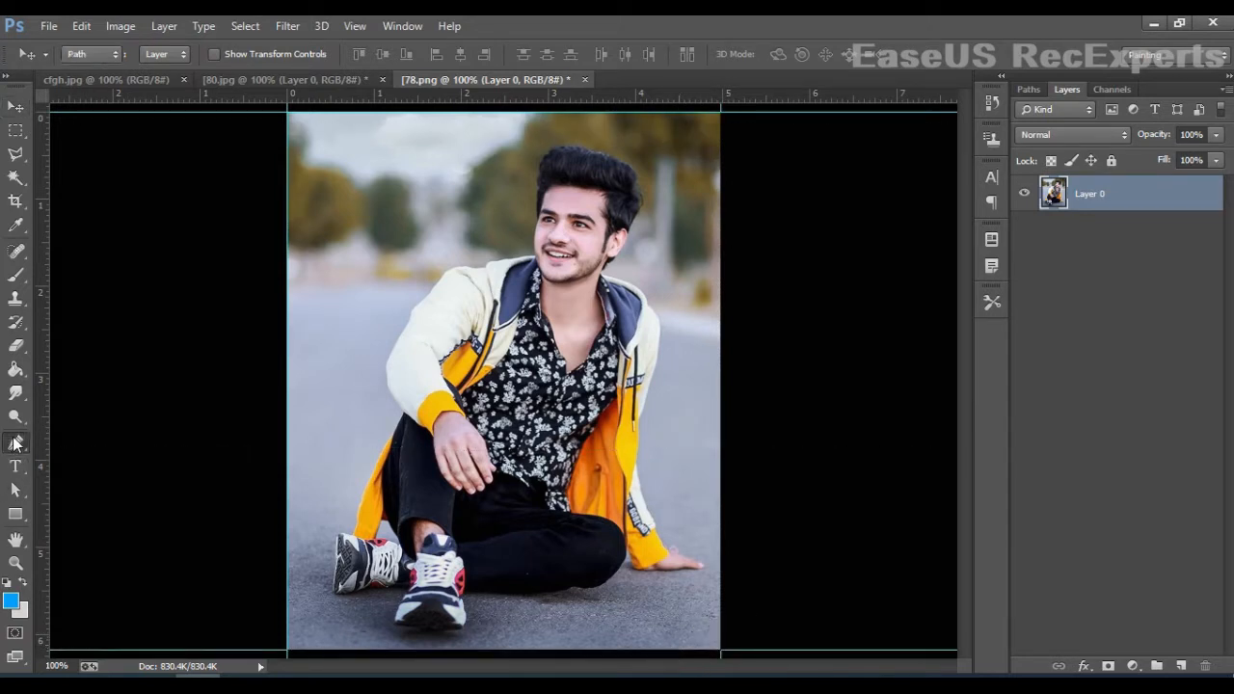
click(413, 311)
drag(446, 275, 448, 261)
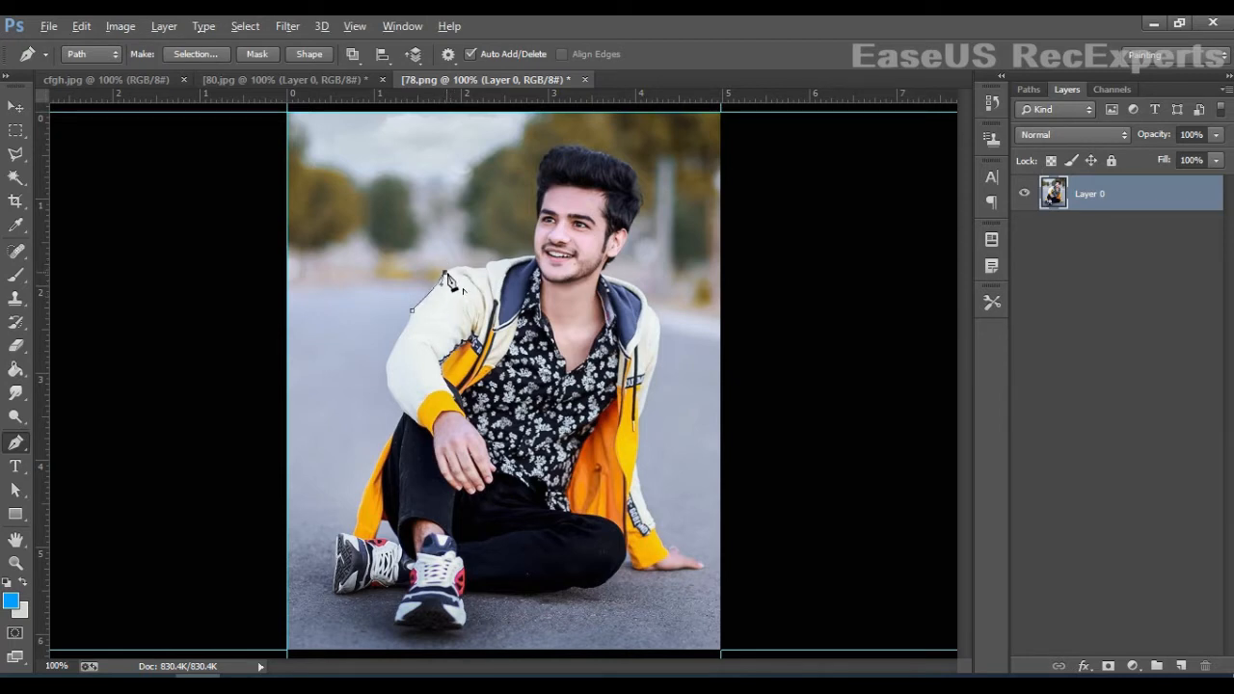
drag(484, 267, 518, 280)
drag(498, 260, 507, 260)
alt+click(497, 260)
drag(529, 256, 545, 270)
alt+click(537, 258)
Step: Continue the path up the side of the face and around the top of the hair
drag(535, 223, 545, 222)
drag(535, 194, 544, 192)
drag(572, 147, 613, 153)
alt+click(573, 147)
drag(639, 178, 646, 200)
alt+click(638, 177)
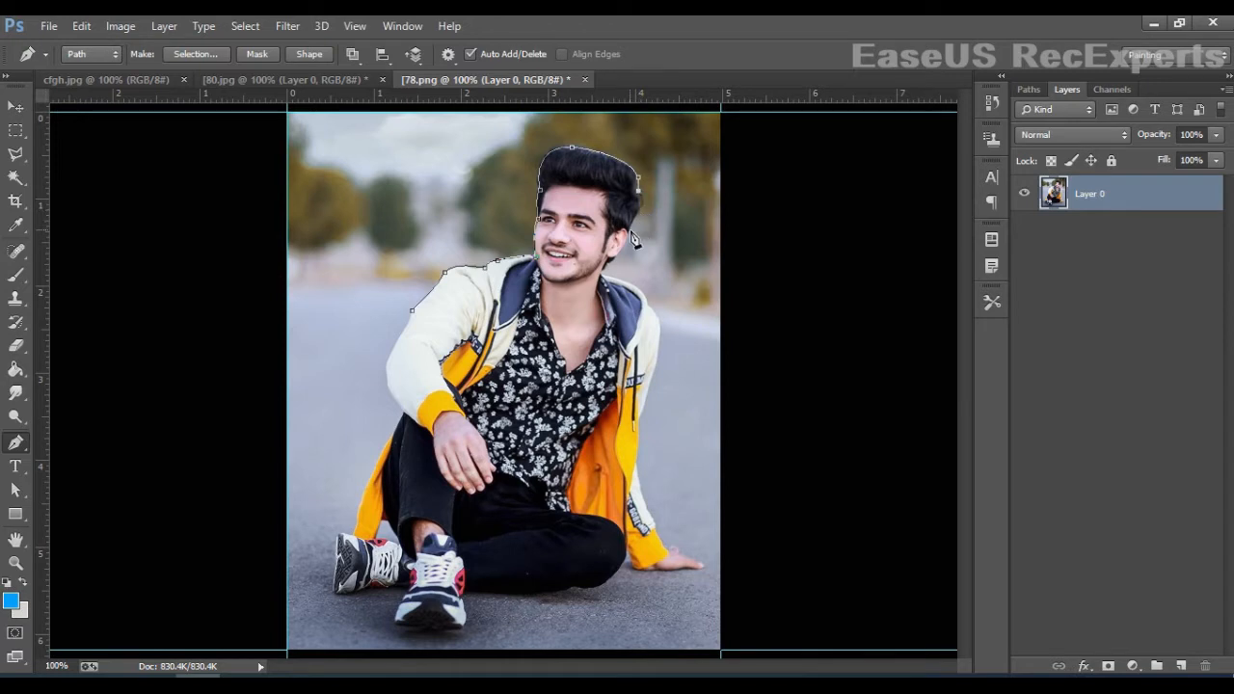
Step: Continue the path from the back of the hair past the ear and neck to the jacket's other shoulder
drag(628, 231, 608, 274)
click(605, 266)
click(603, 275)
drag(651, 306, 659, 323)
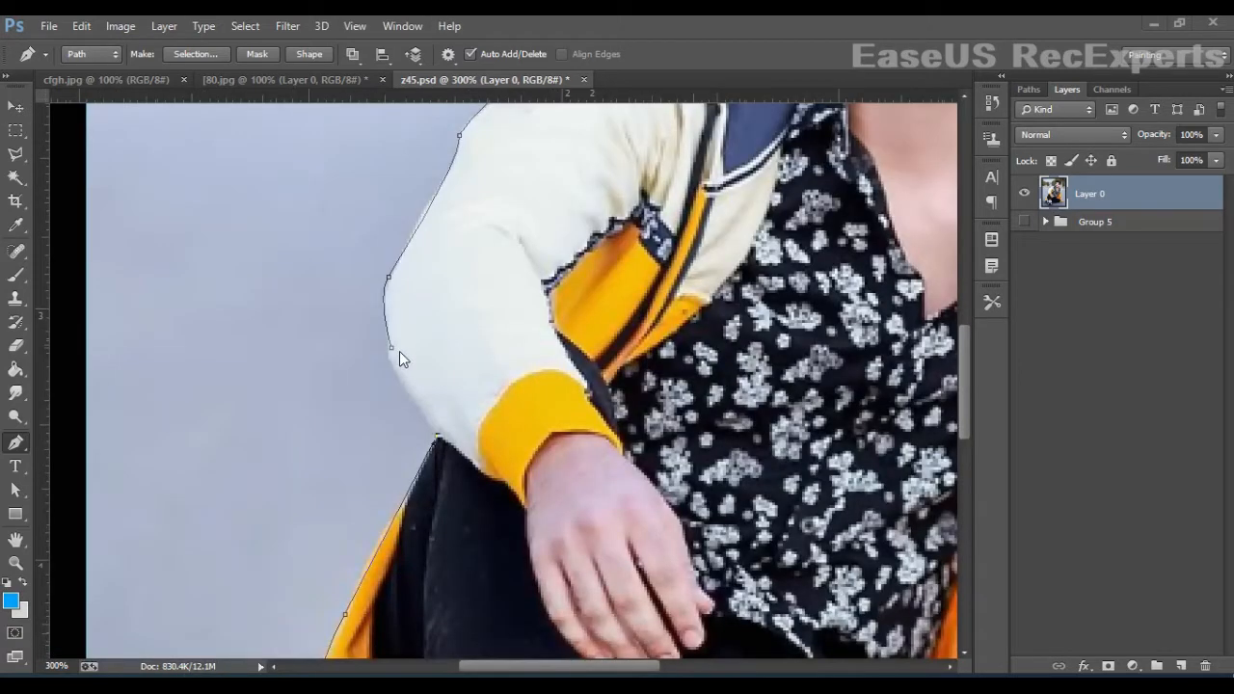
Step: Close the path along the lower edge of the bent sleeve and convert it to a selection
click(399, 351)
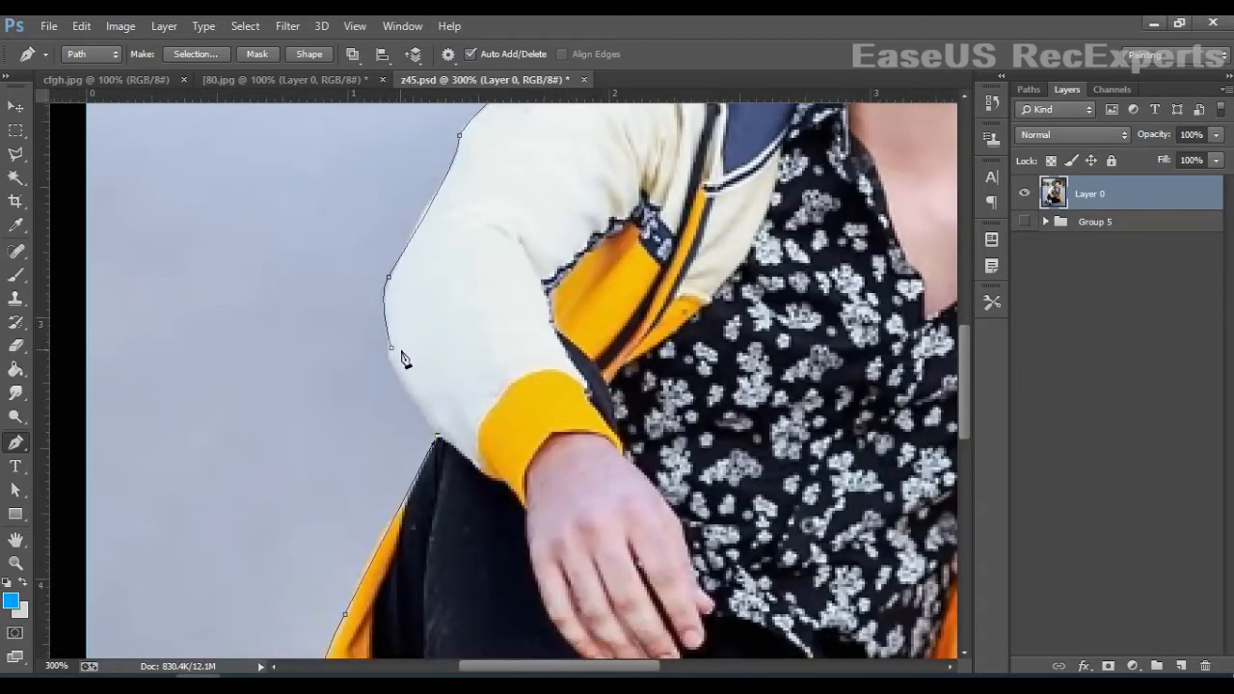
drag(391, 347, 402, 329)
key(v)
key(ctrl+minus)
key(ctrl+minus)
key(ctrl+minus)
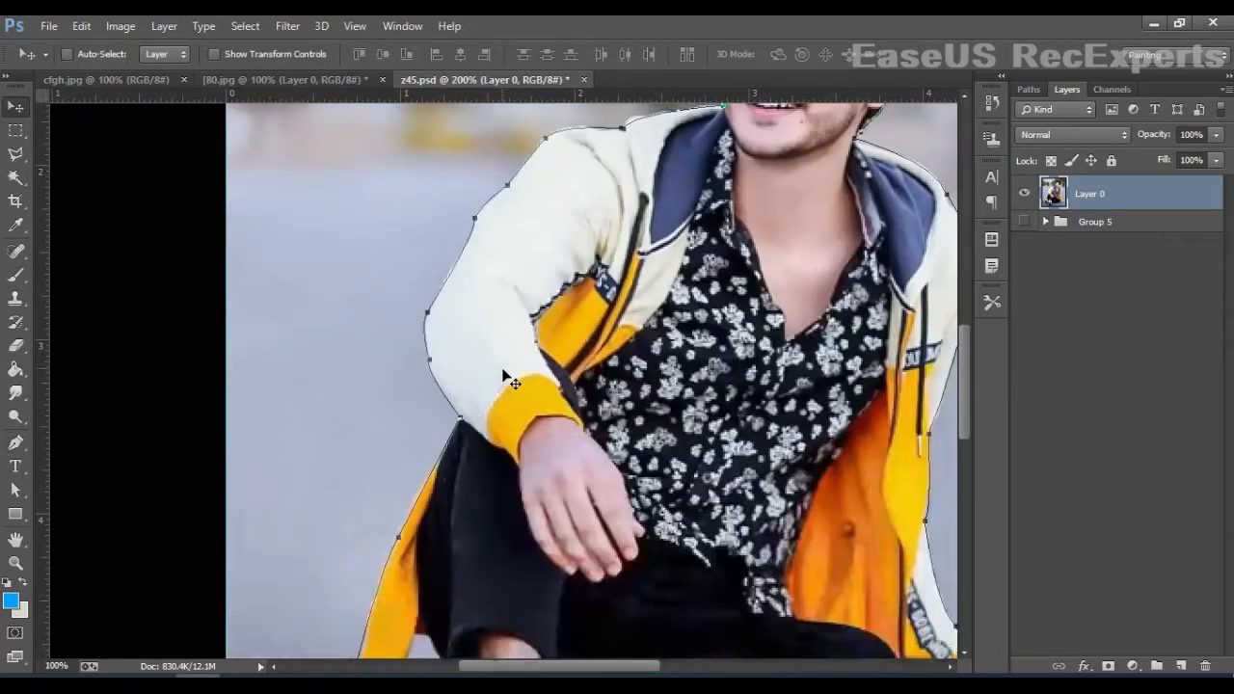
key(ctrl+Return)
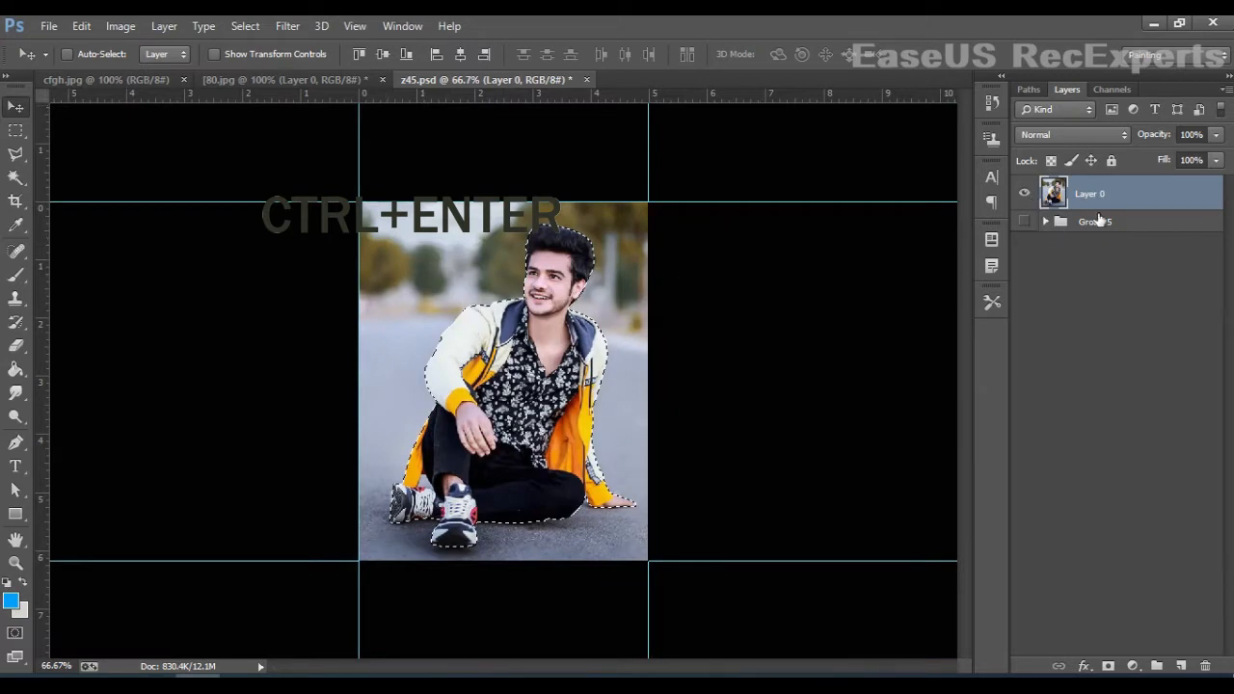
Step: Copy the selected man to a new layer and hide Layer 0
key(ctrl+j)
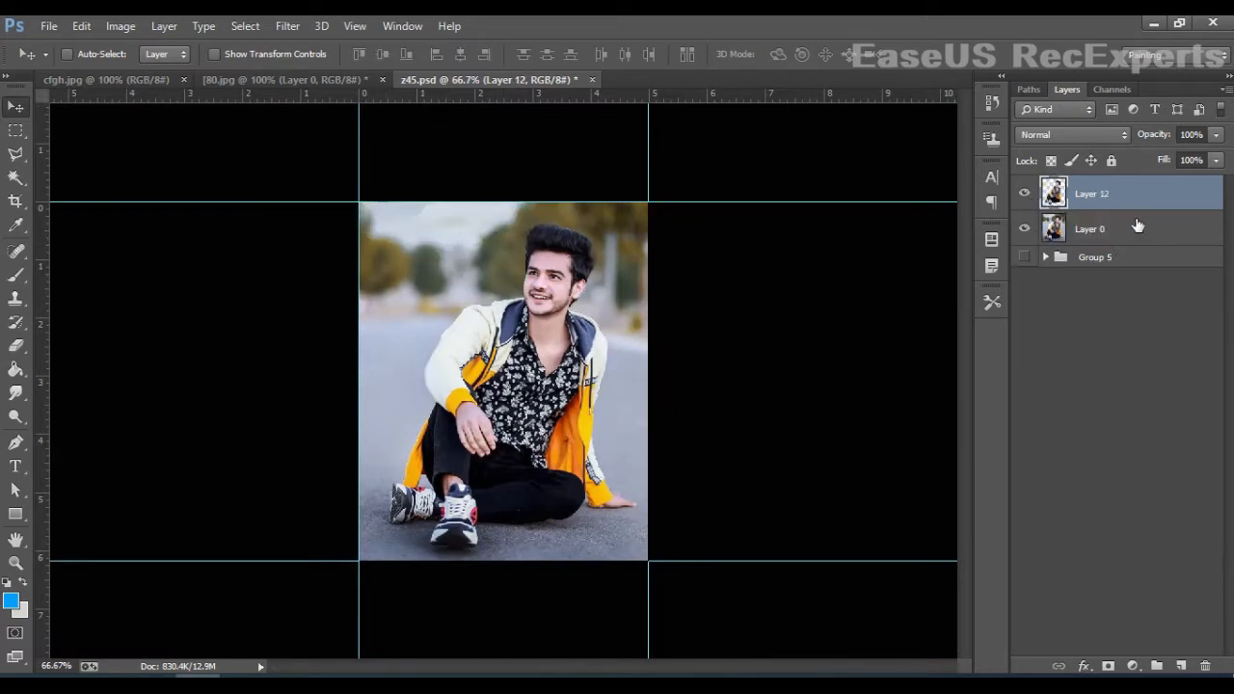
click(1031, 230)
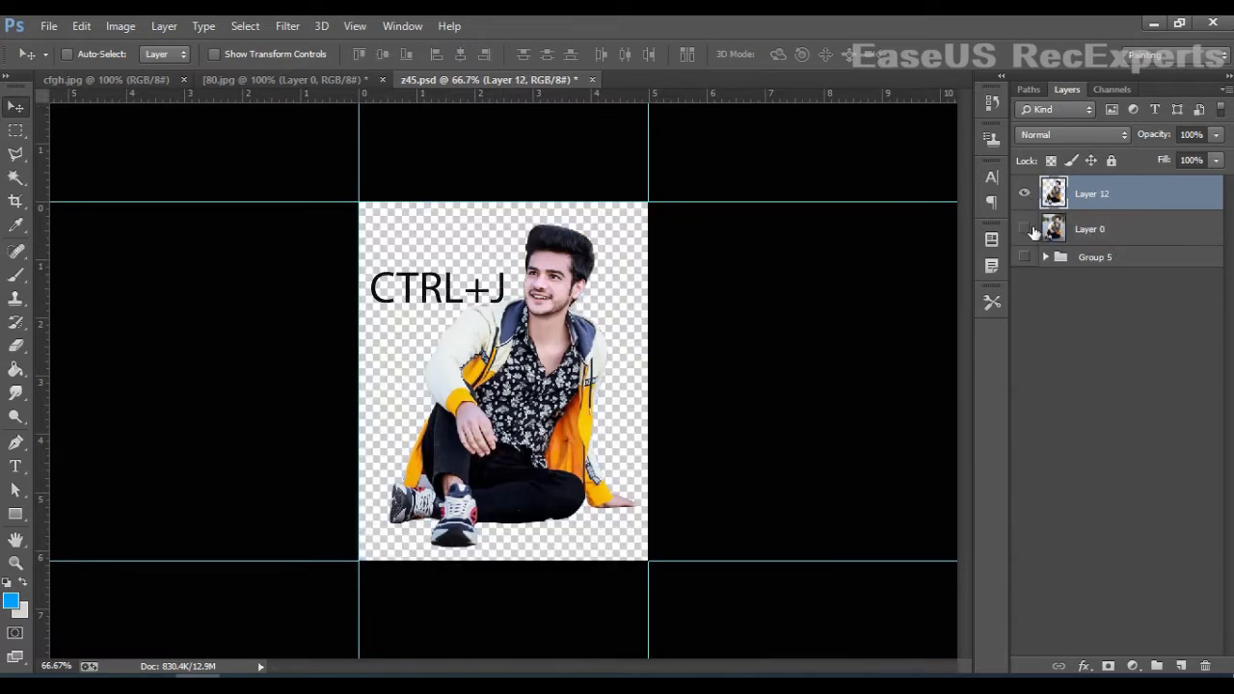
click(1031, 229)
click(1031, 230)
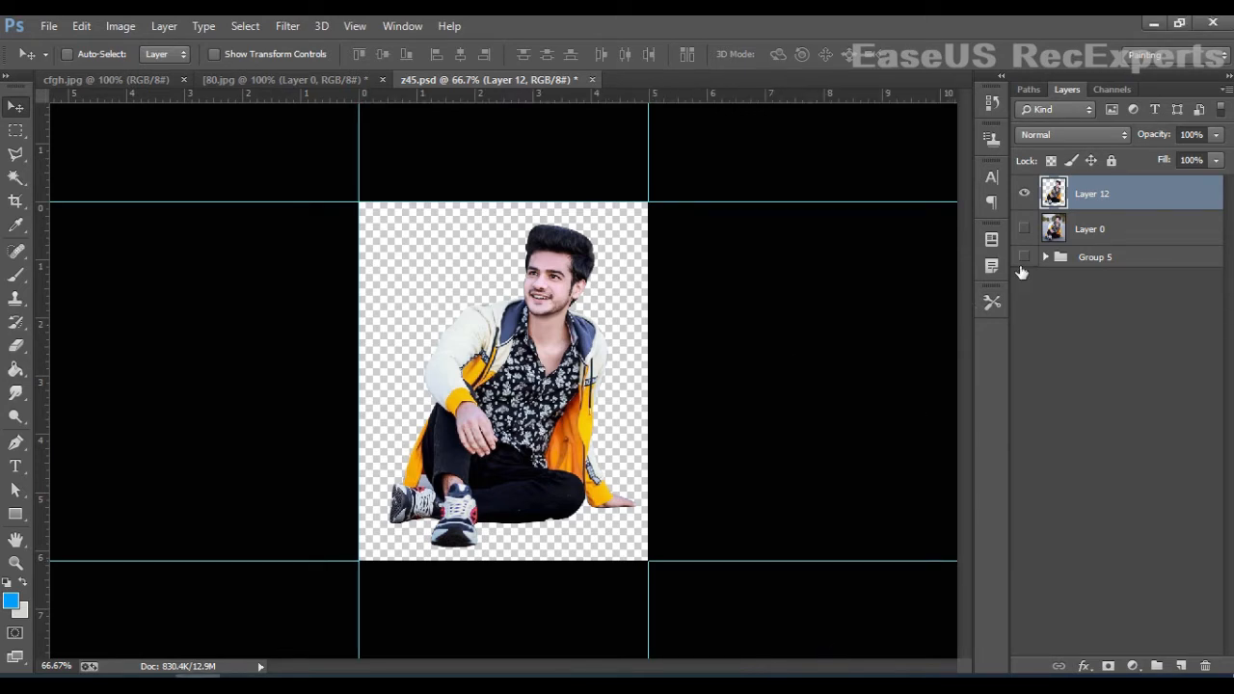
Step: Set the Eraser to 68% opacity with 0% brush hardness for work on the cutout layer
click(15, 345)
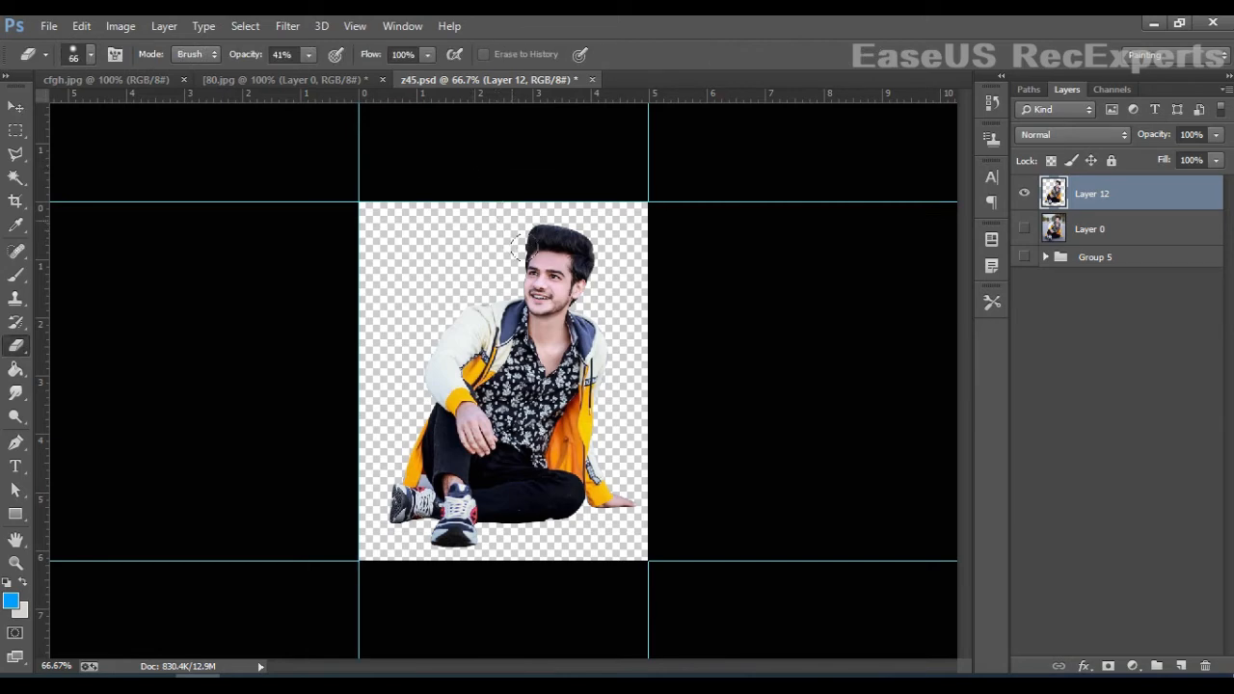
key(ctrl+plus)
key(ctrl+plus)
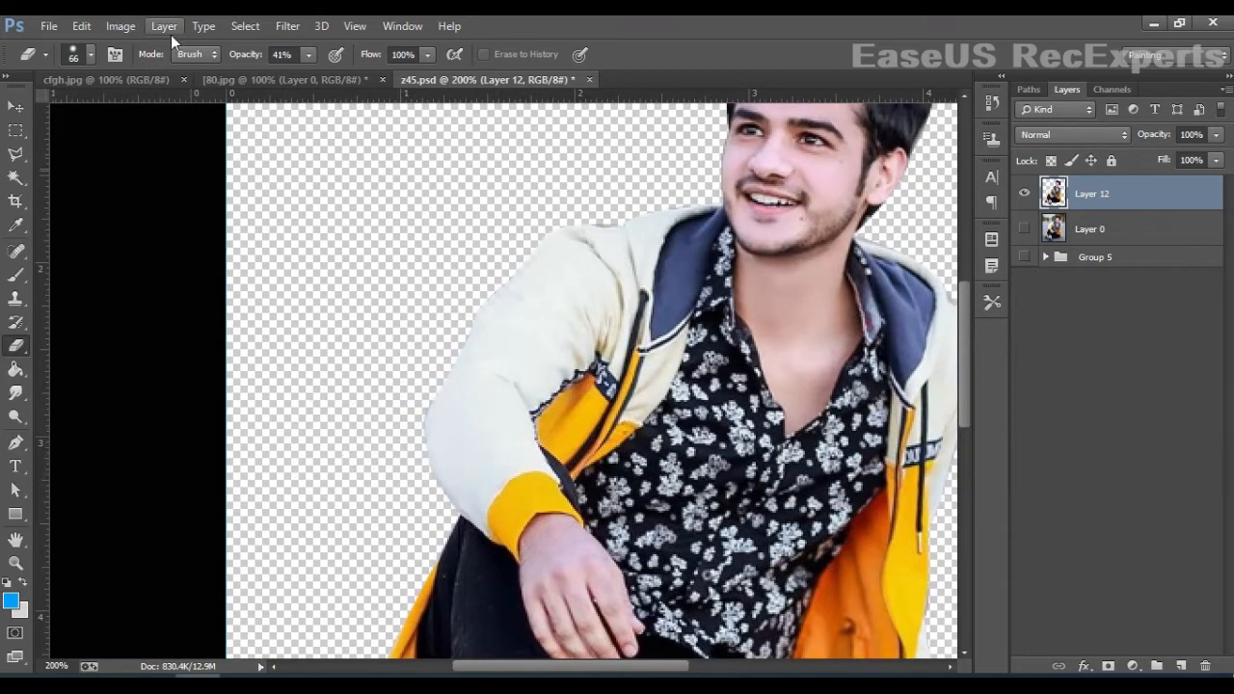
click(309, 54)
drag(303, 75, 334, 75)
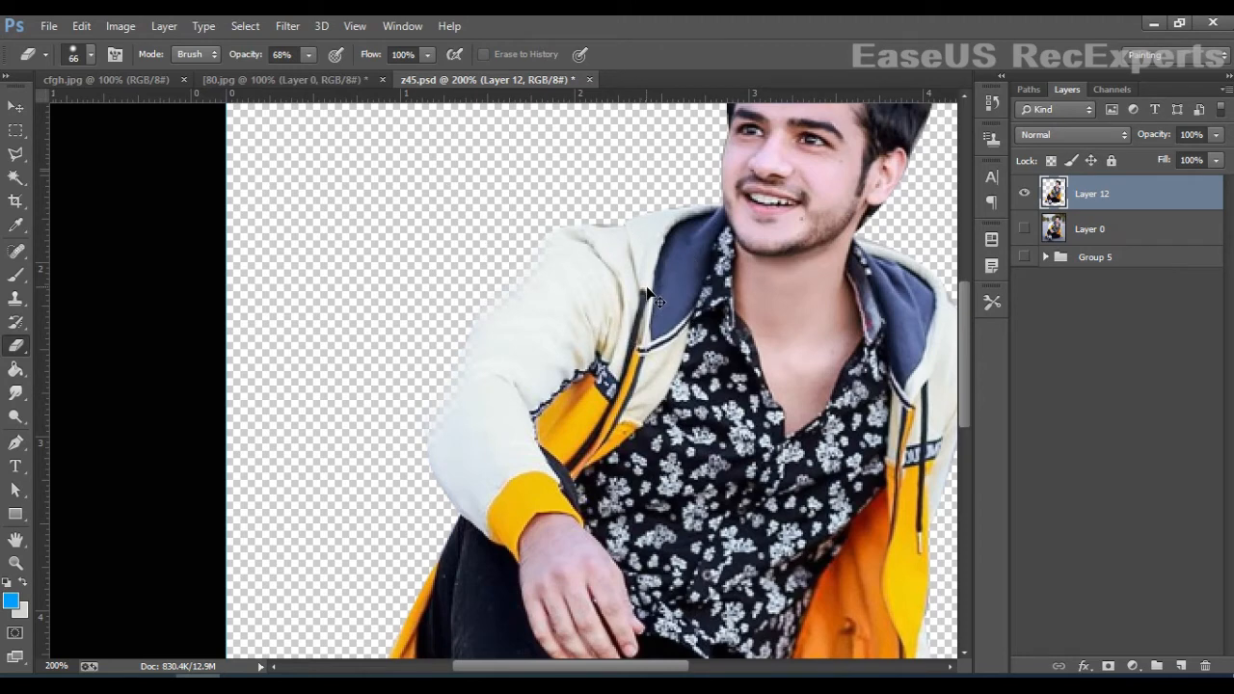
drag(675, 268, 403, 600)
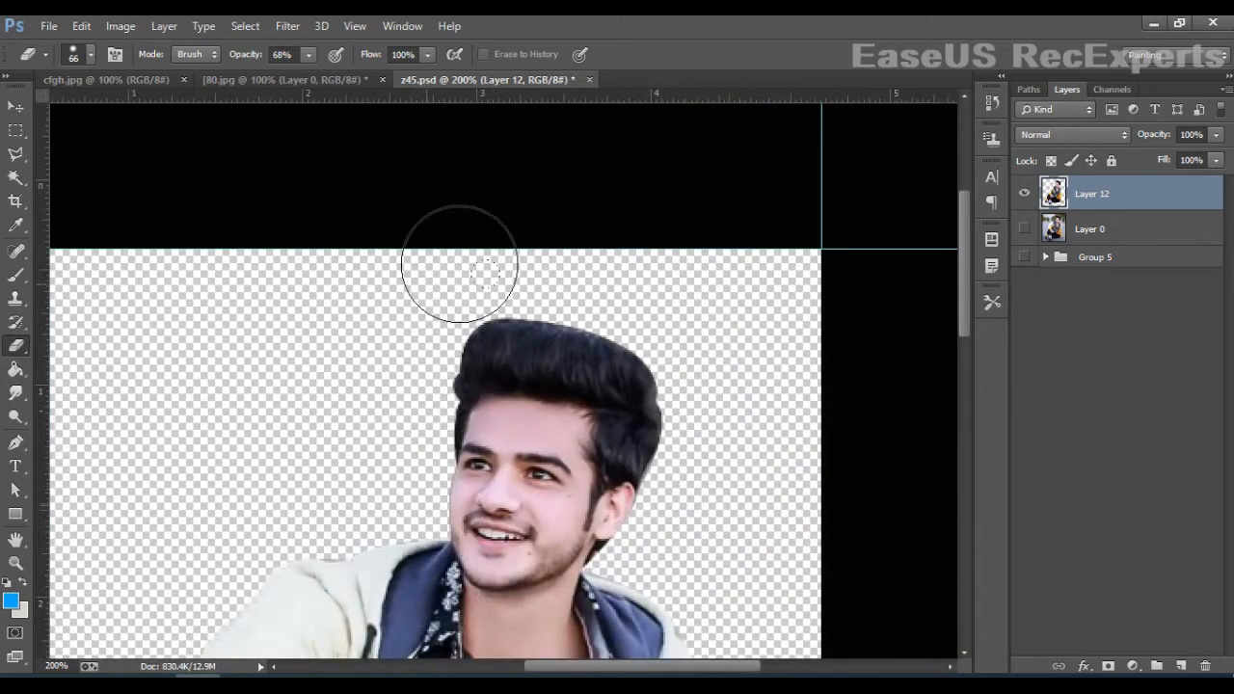
mouse_move(683, 415)
mouse_down()
mouse_move(598, 367)
mouse_move(542, 314)
mouse_up()
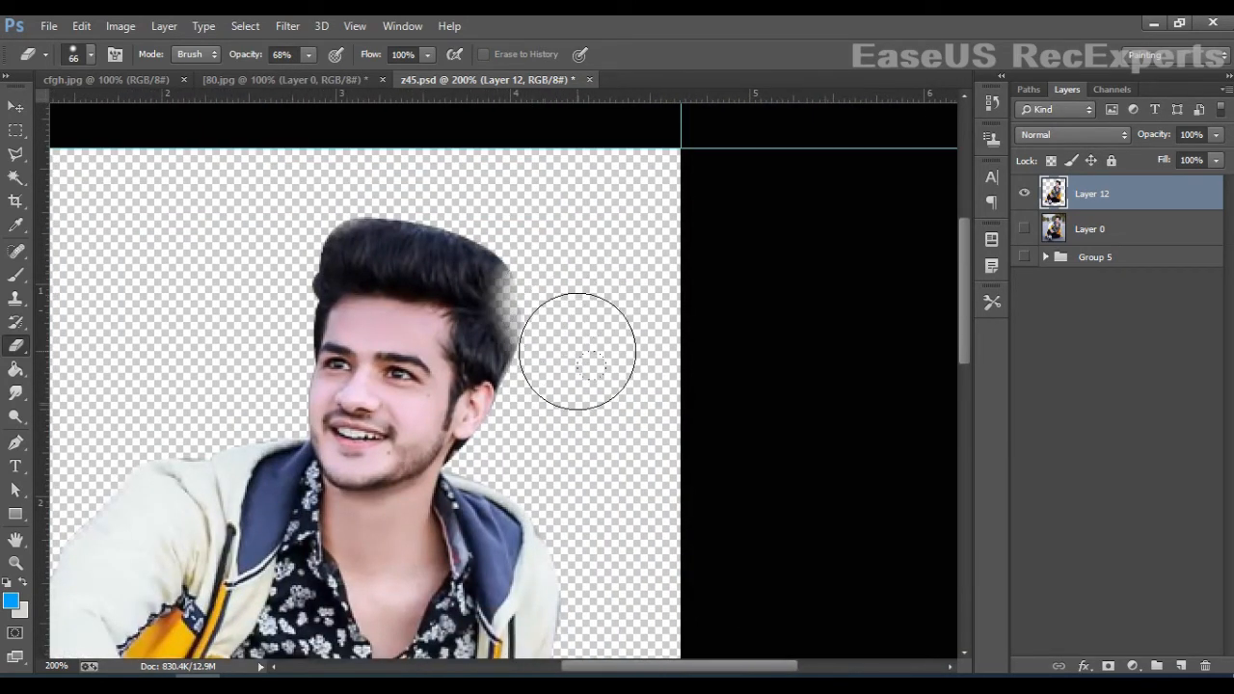
right_click(587, 331)
drag(715, 419, 671, 421)
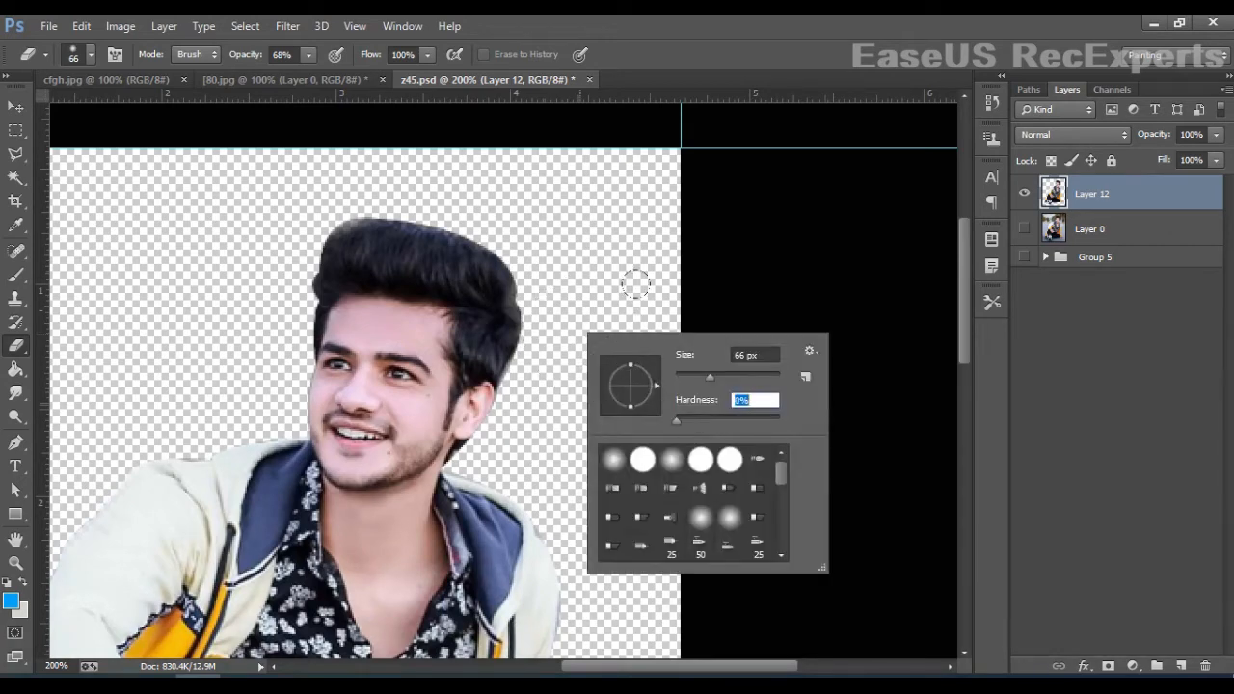
drag(532, 279, 536, 355)
key(ctrl+z)
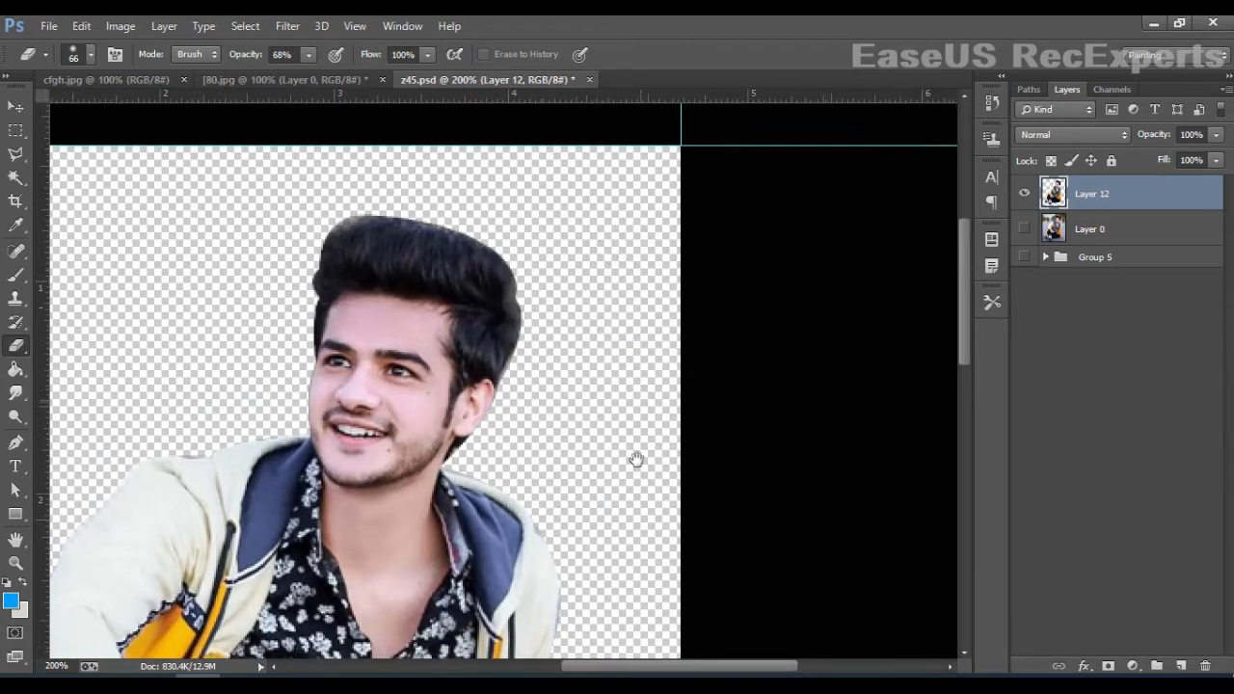
Step: Softly erase the bottom edges of the folded leg, the cuff of the resting arm and the front shoe's sole
drag(636, 461, 585, 237)
drag(575, 584, 611, 353)
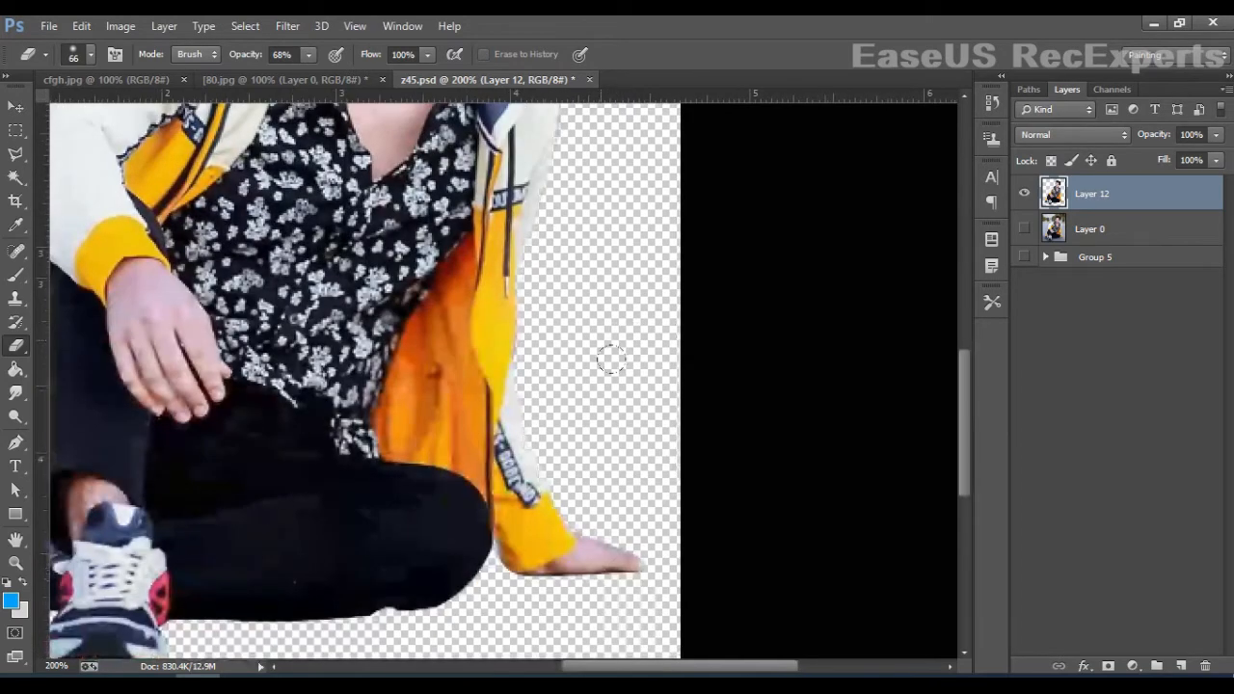
mouse_move(659, 636)
mouse_down()
mouse_move(794, 456)
mouse_move(630, 481)
mouse_move(550, 524)
mouse_move(456, 515)
mouse_move(398, 552)
mouse_up()
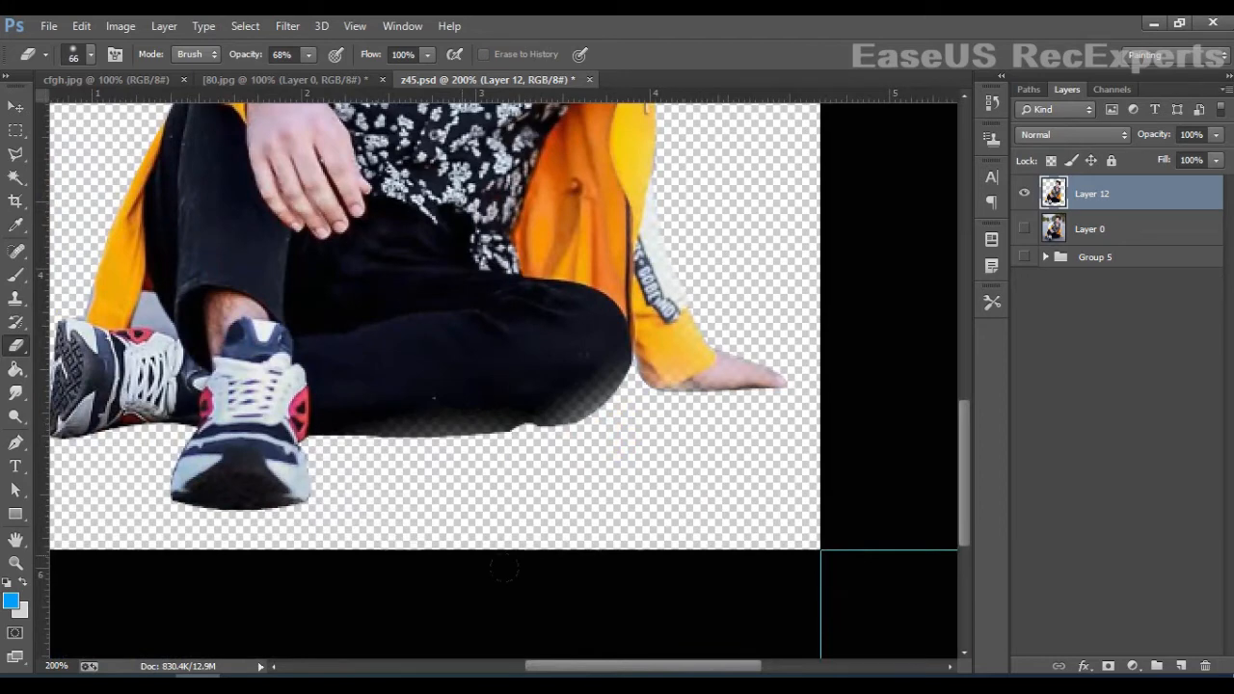
drag(500, 567, 810, 459)
mouse_move(622, 457)
mouse_down()
mouse_move(474, 476)
mouse_move(673, 542)
mouse_up()
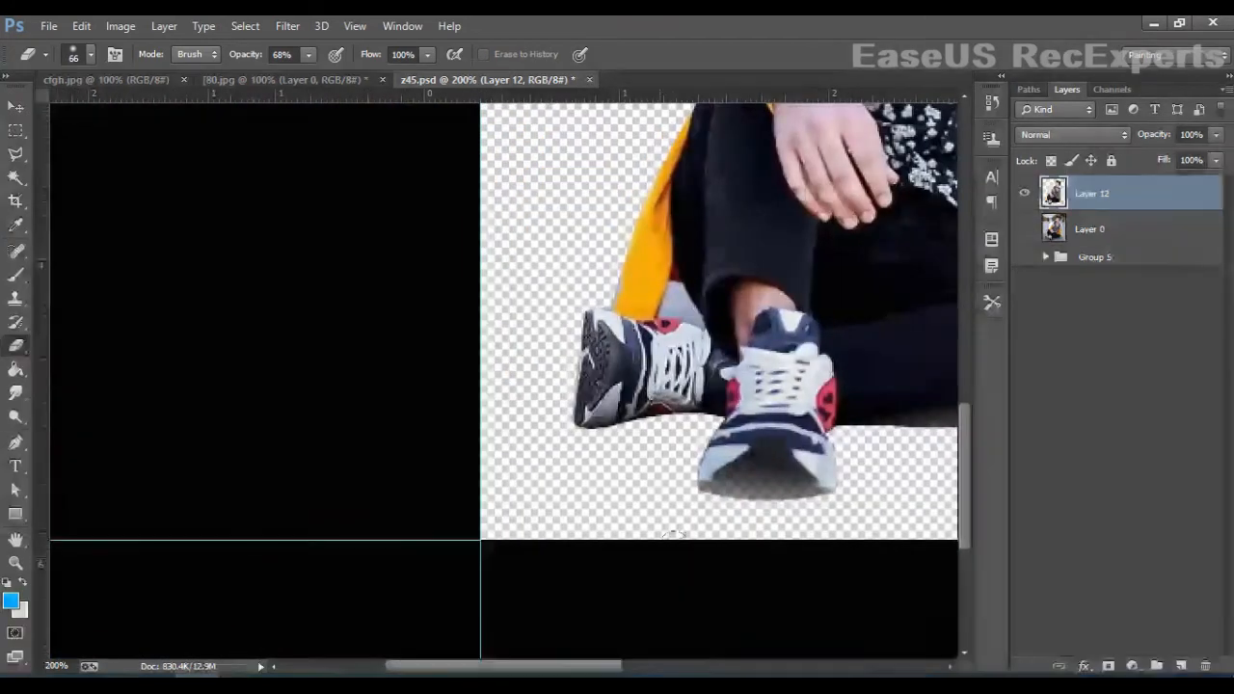
Step: Softly erase the edges of the rear shoe, the hanging jacket hem and the raised leg up to the sleeve
drag(673, 441, 581, 453)
drag(613, 560, 645, 652)
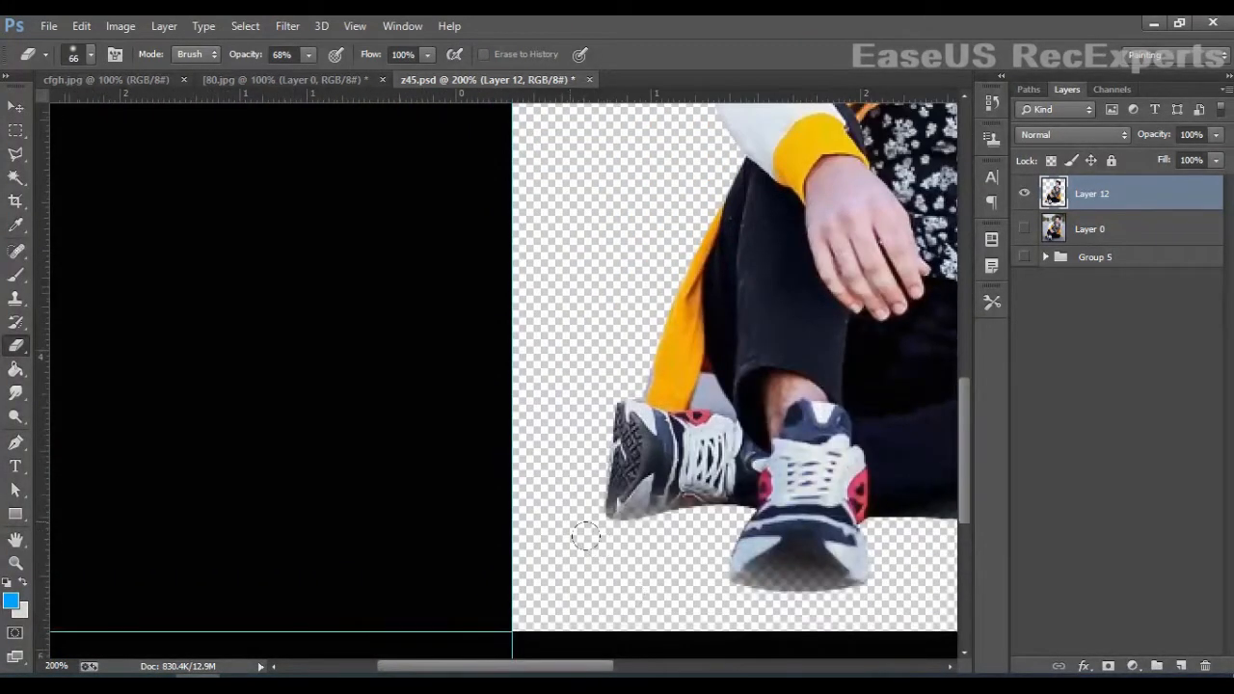
drag(585, 522, 594, 469)
drag(702, 419, 675, 585)
drag(586, 549, 660, 354)
drag(633, 300, 576, 497)
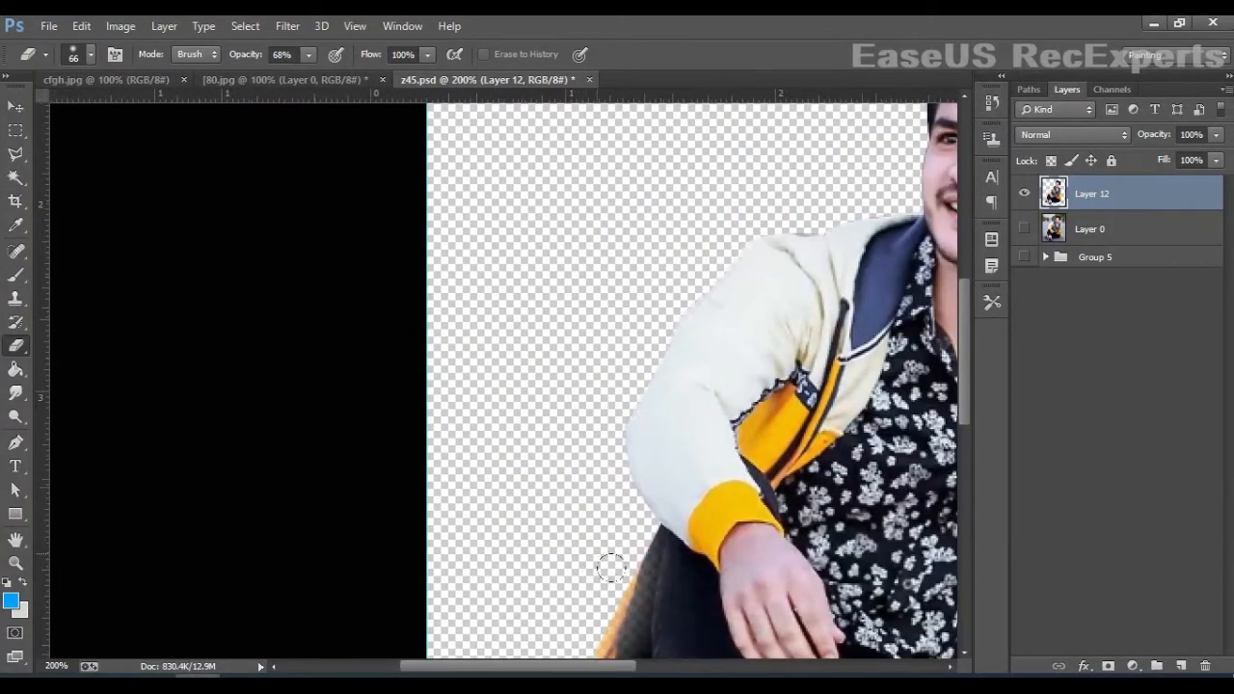
drag(610, 568, 670, 536)
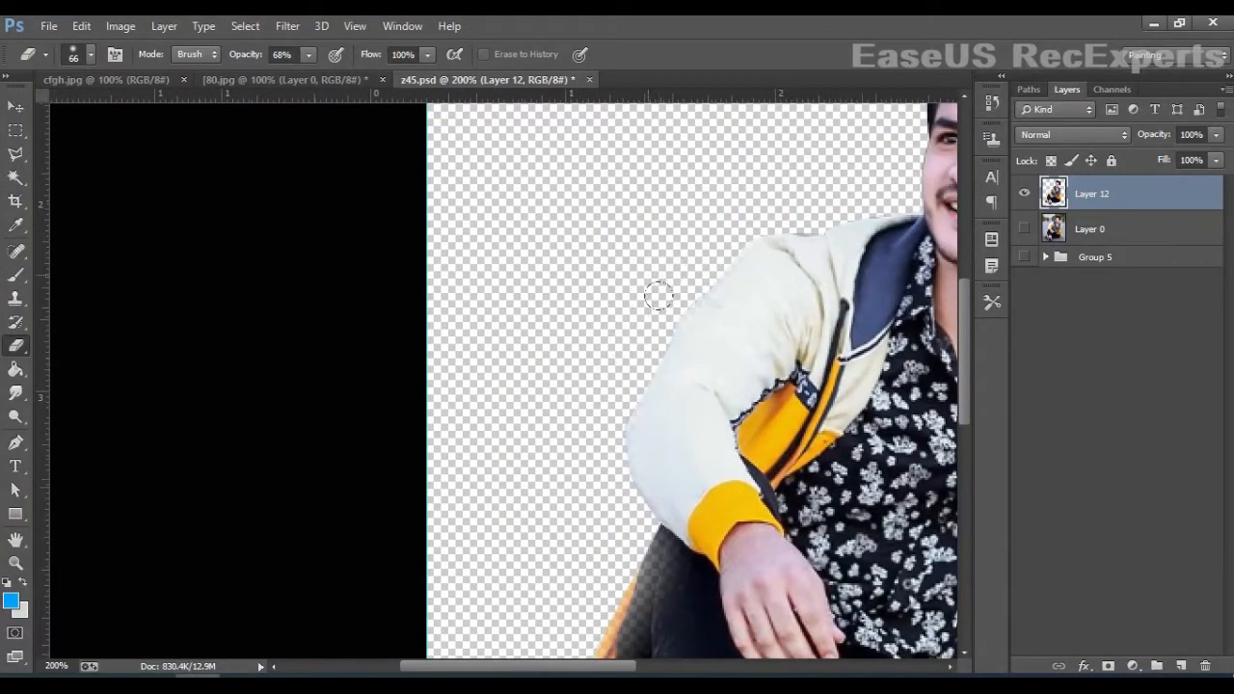
Step: Examine the whole cutout and its softened edges
click(16, 107)
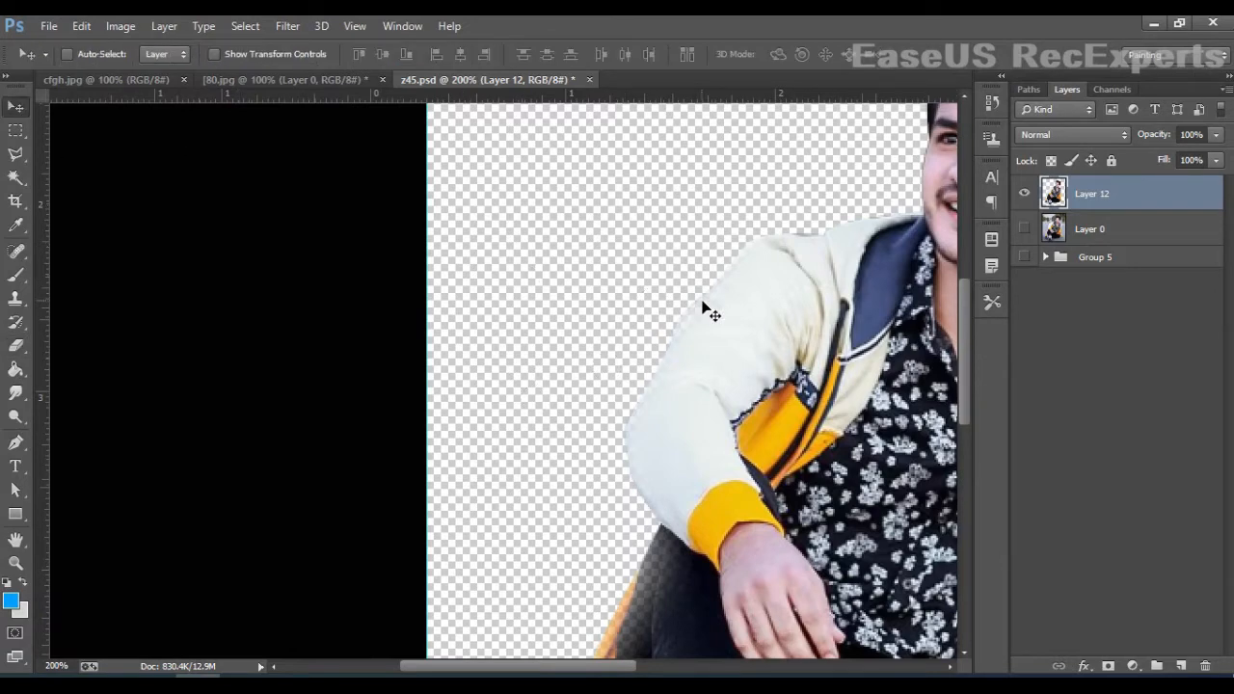
key(ctrl+minus)
key(ctrl+minus)
key(ctrl+minus)
key(ctrl+plus)
key(ctrl+minus)
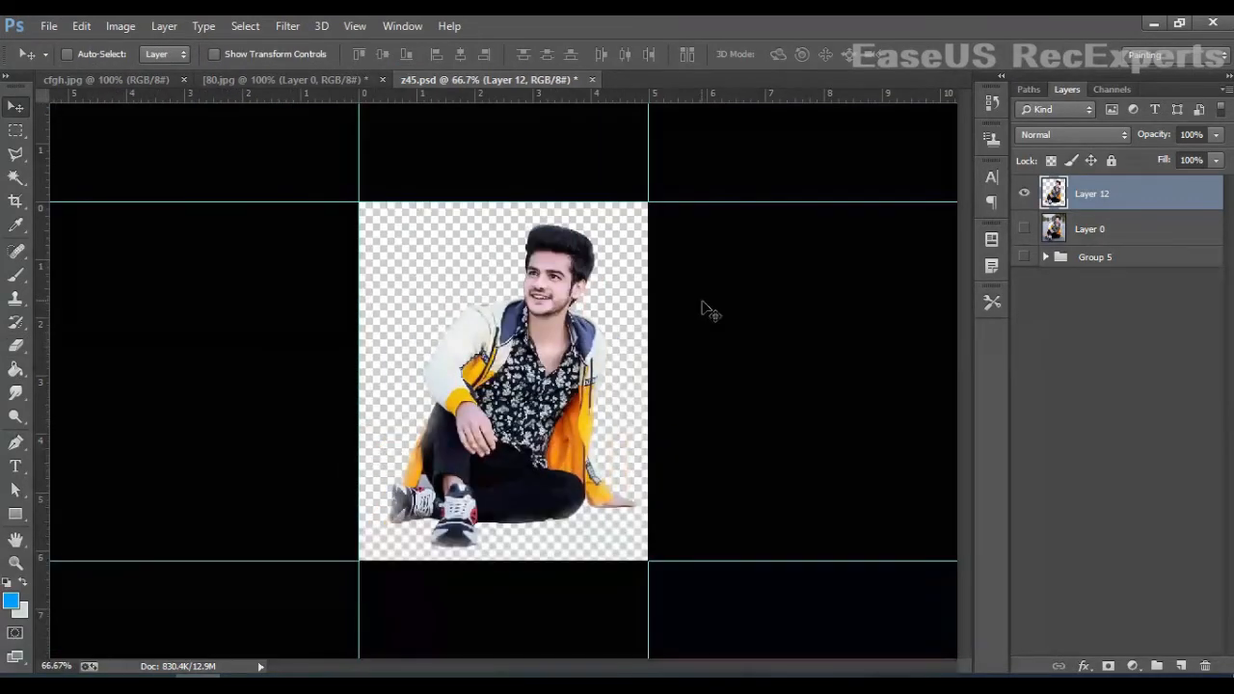
key(ctrl+plus)
key(ctrl+minus)
key(ctrl+plus)
key(ctrl+minus)
Step: Add a gradient fill layer above the cutout with the grey-to-transparent gradient, Reverse enabled and Radial style
click(1137, 667)
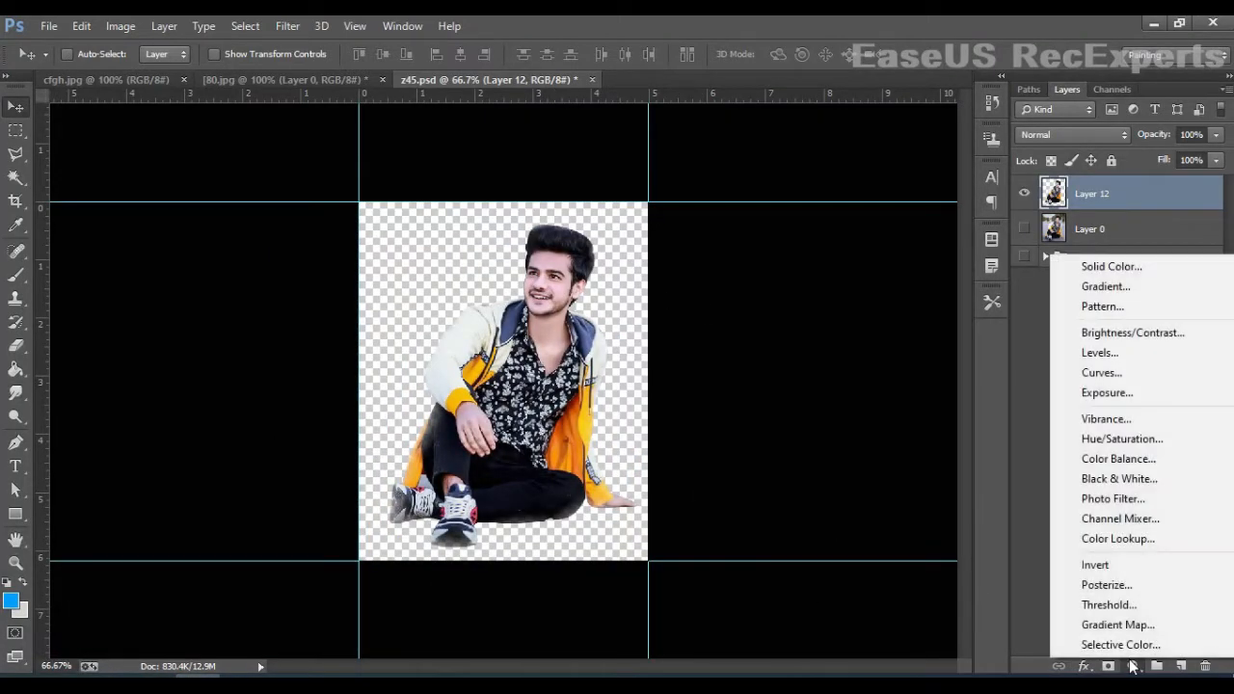
click(1135, 285)
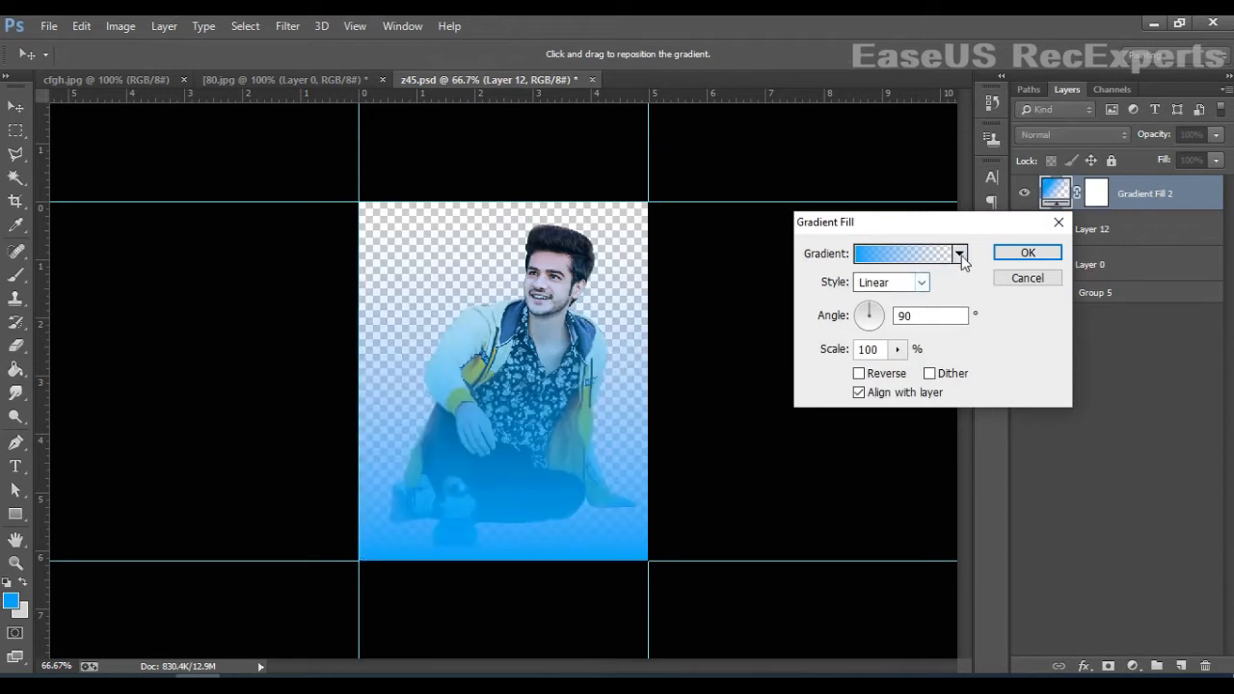
click(959, 254)
click(916, 351)
click(959, 254)
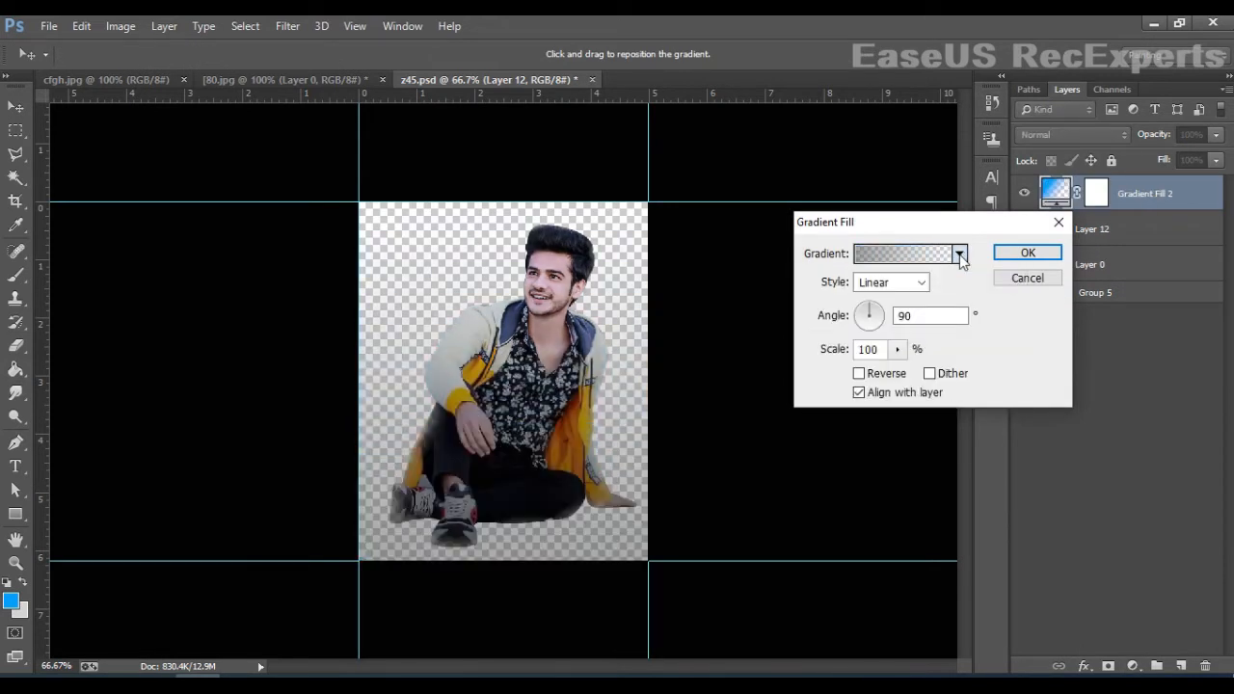
click(858, 374)
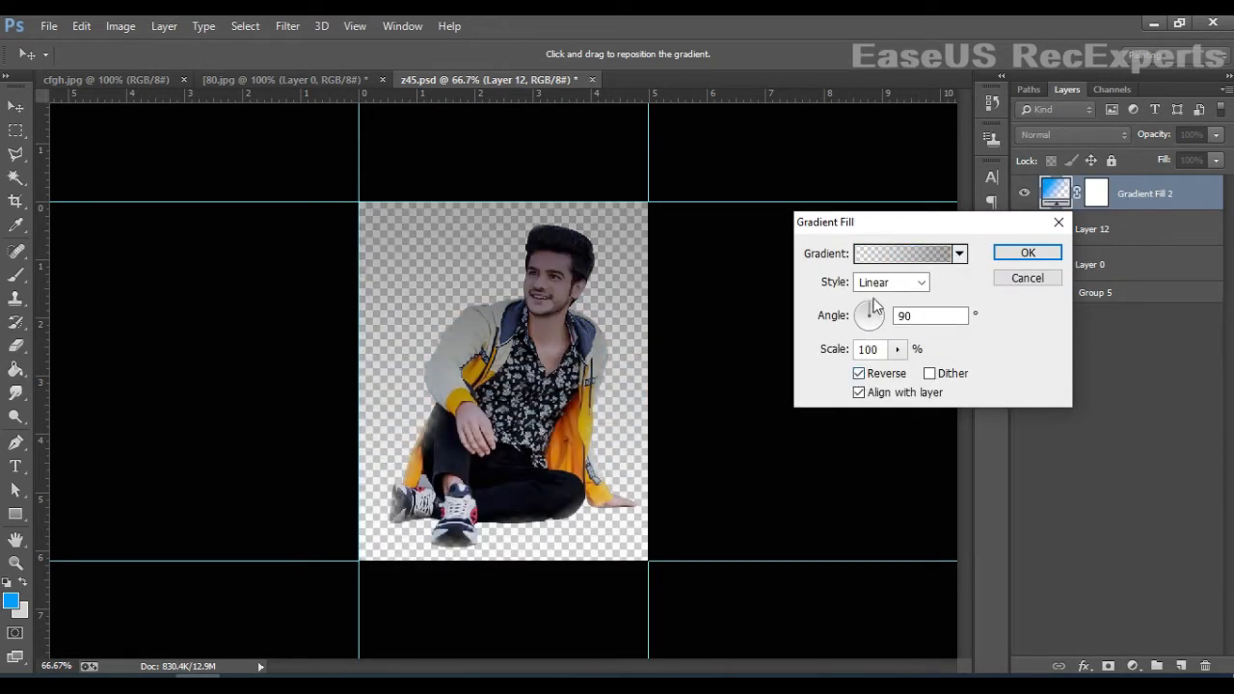
click(915, 289)
click(916, 290)
click(885, 319)
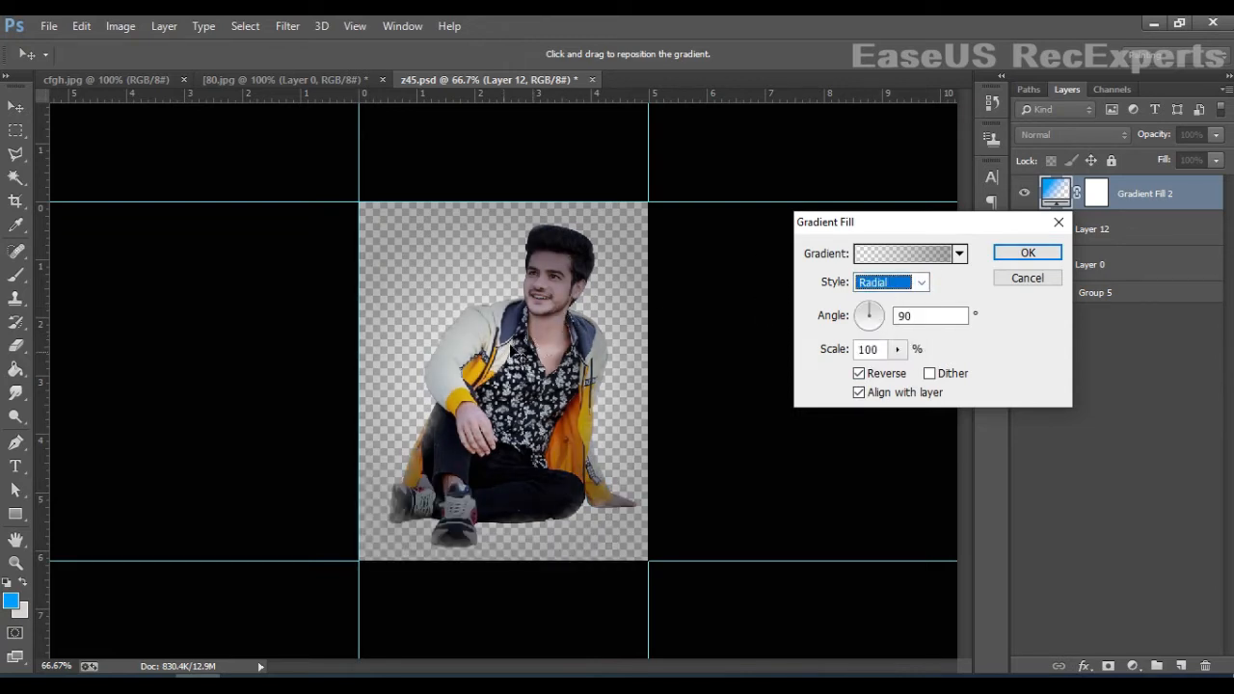
click(1056, 252)
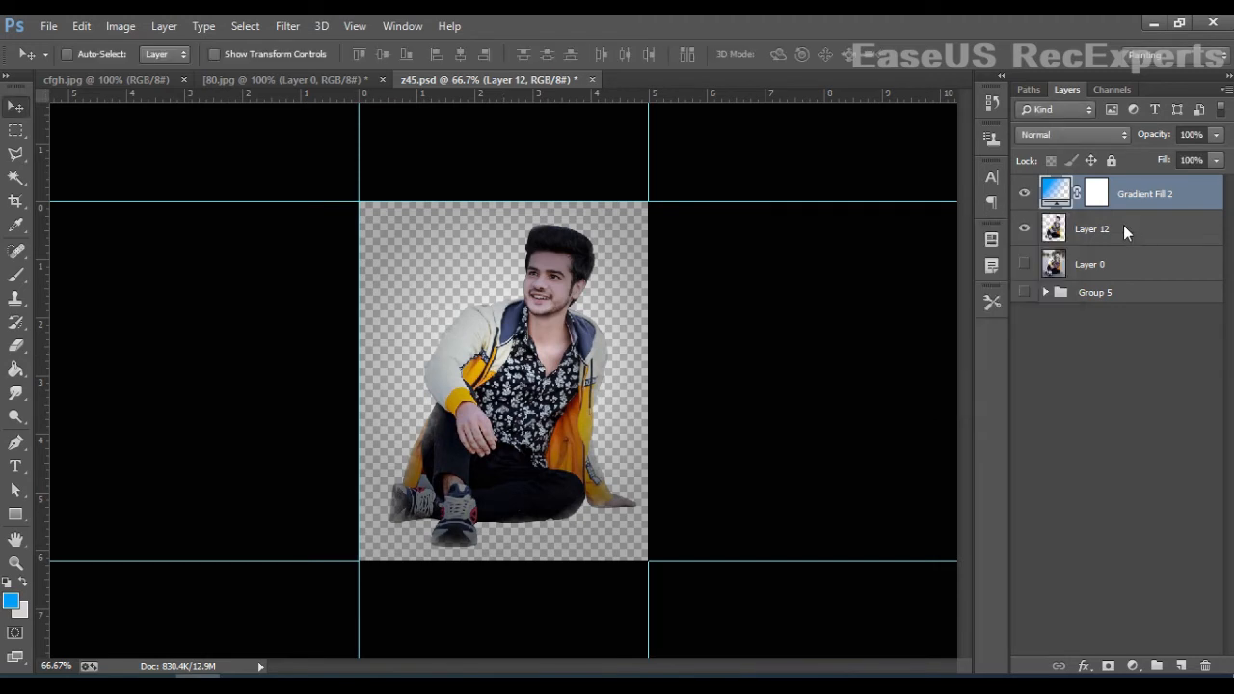
Step: Scale down the man on Layer 12 with Free Transform and shift him slightly toward the canvas centre
click(1132, 231)
key(ctrl+t)
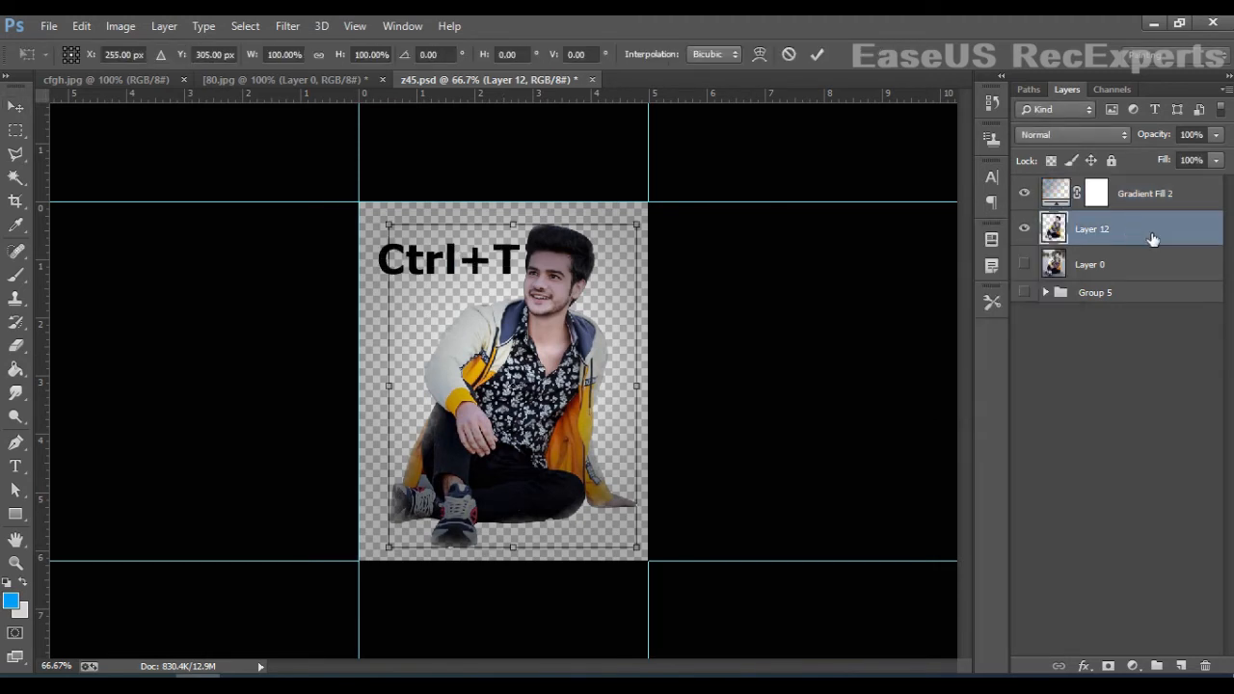
drag(652, 234, 569, 296)
key(Return)
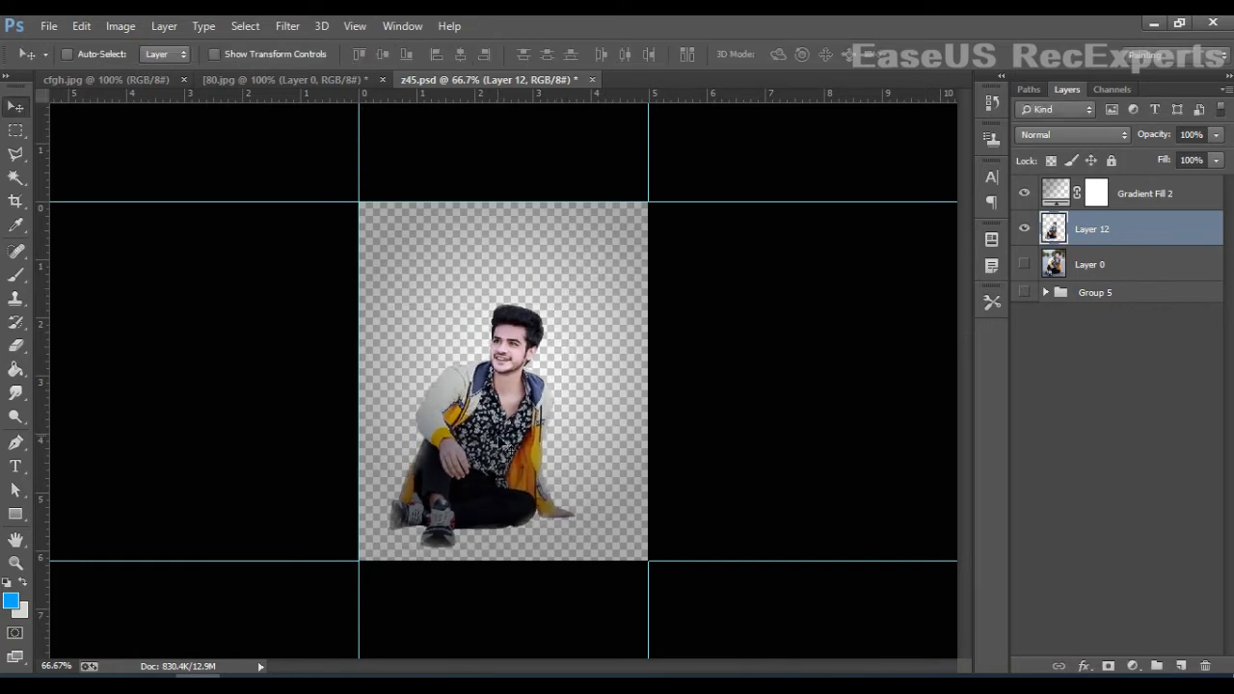
drag(499, 433, 511, 429)
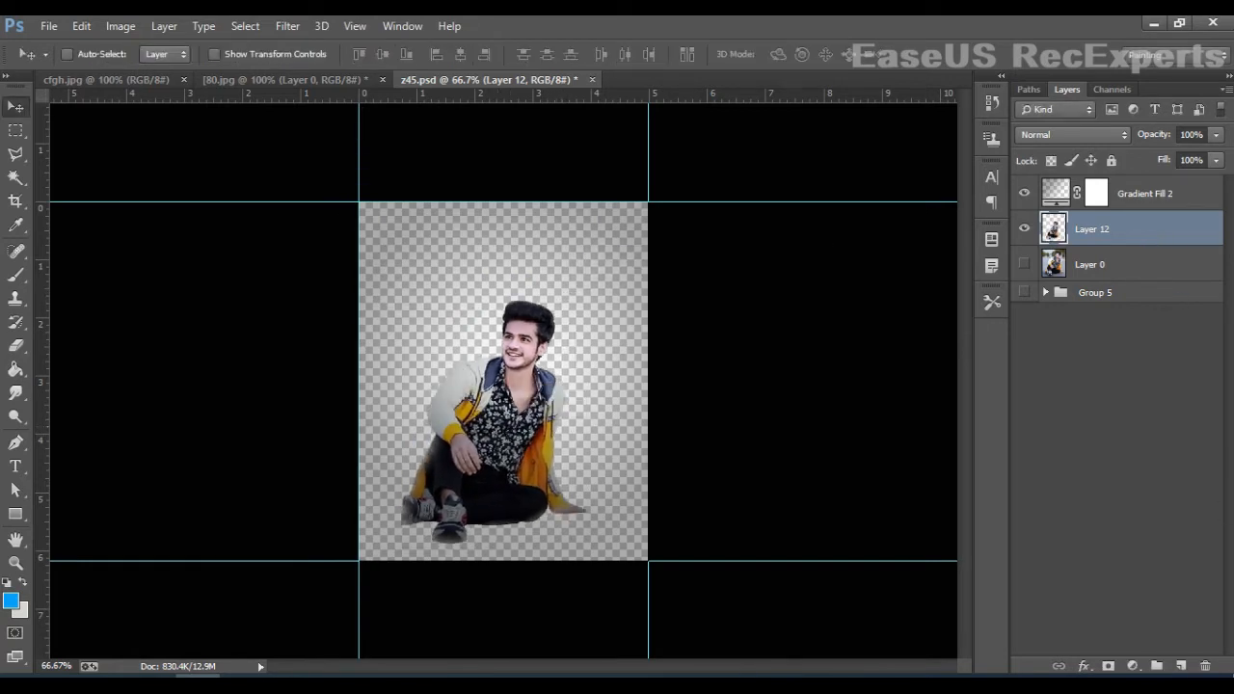
Step: Add a Levels adjustment layer directly above the man's layer and lower its white output level to 216
click(1134, 665)
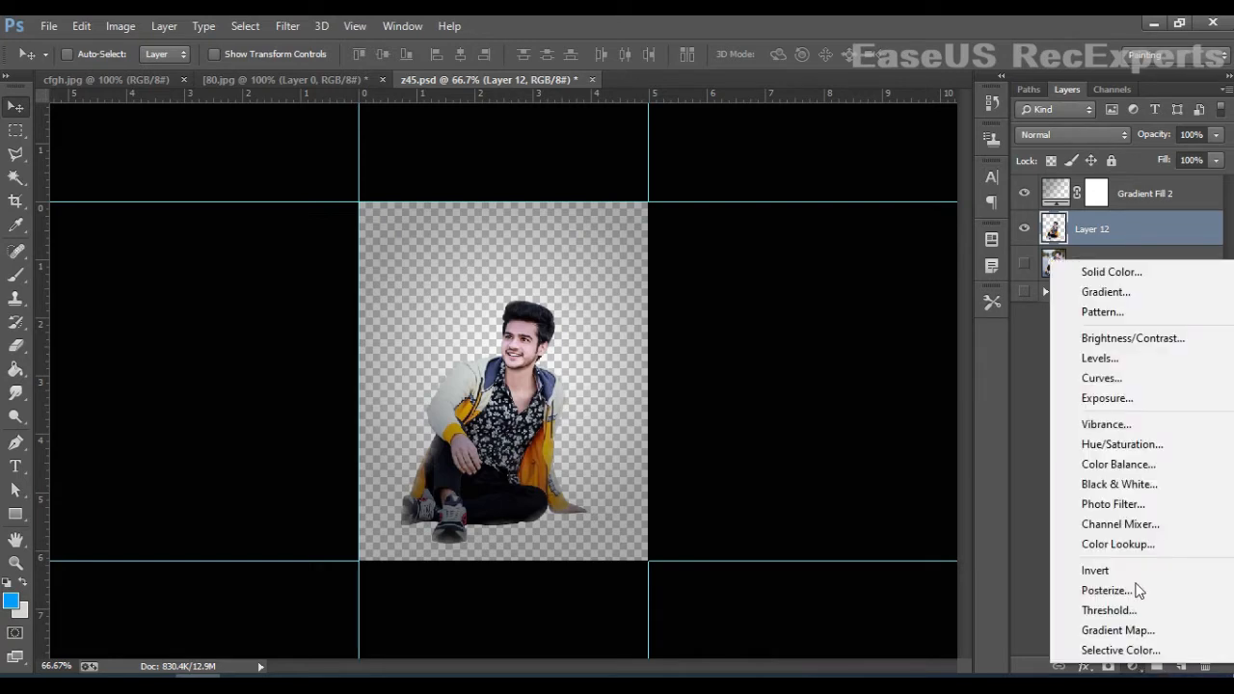
click(1130, 358)
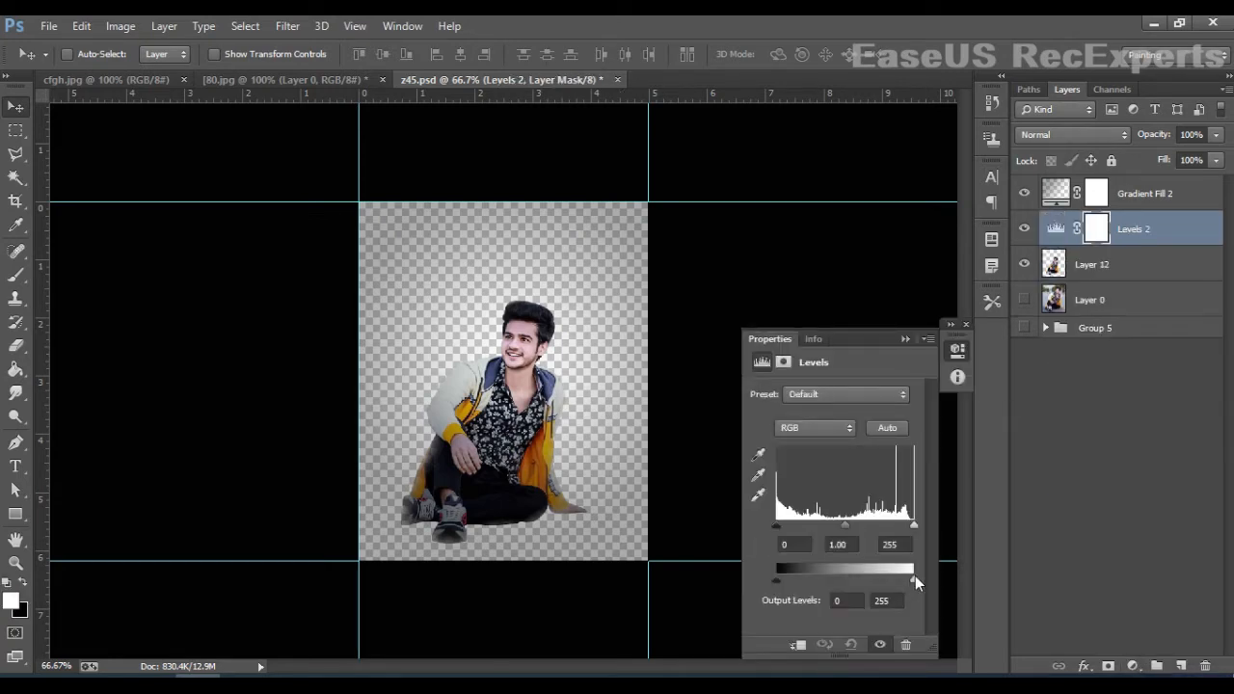
mouse_move(914, 576)
mouse_down()
mouse_move(877, 581)
mouse_move(893, 581)
mouse_up()
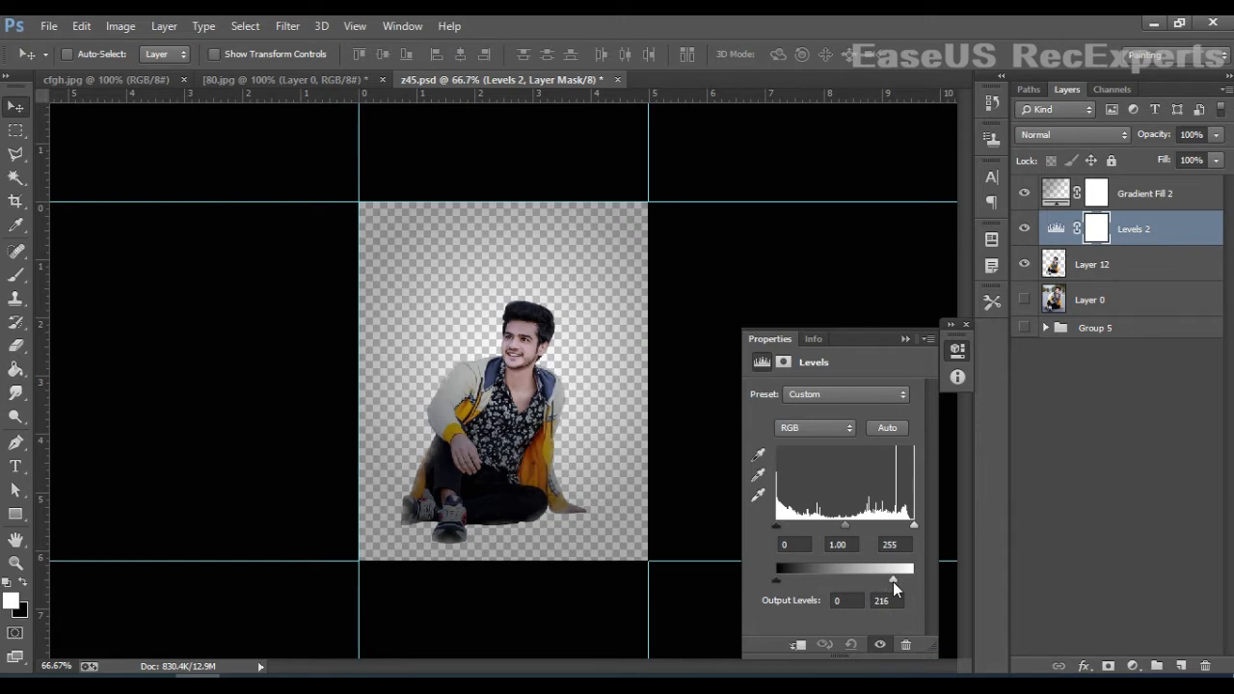
click(962, 325)
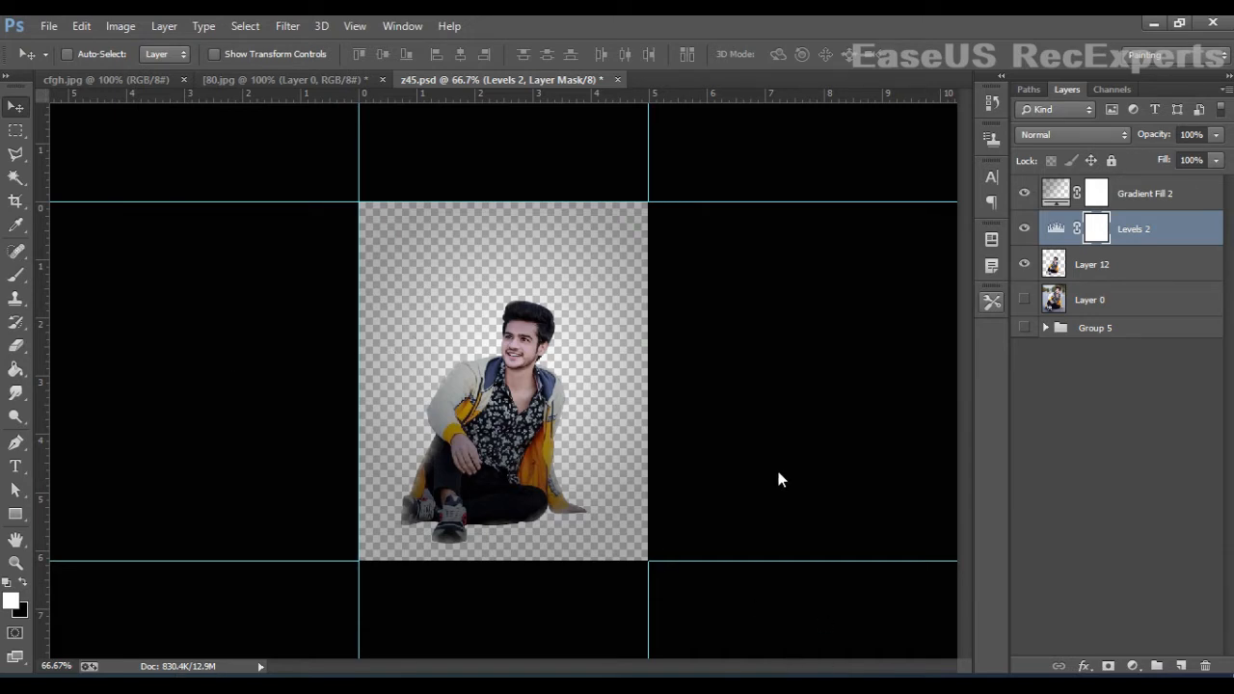
Step: Enlarge the soft eraser to 118 px and erase the Levels mask over the man's face and light sleeve
key(e)
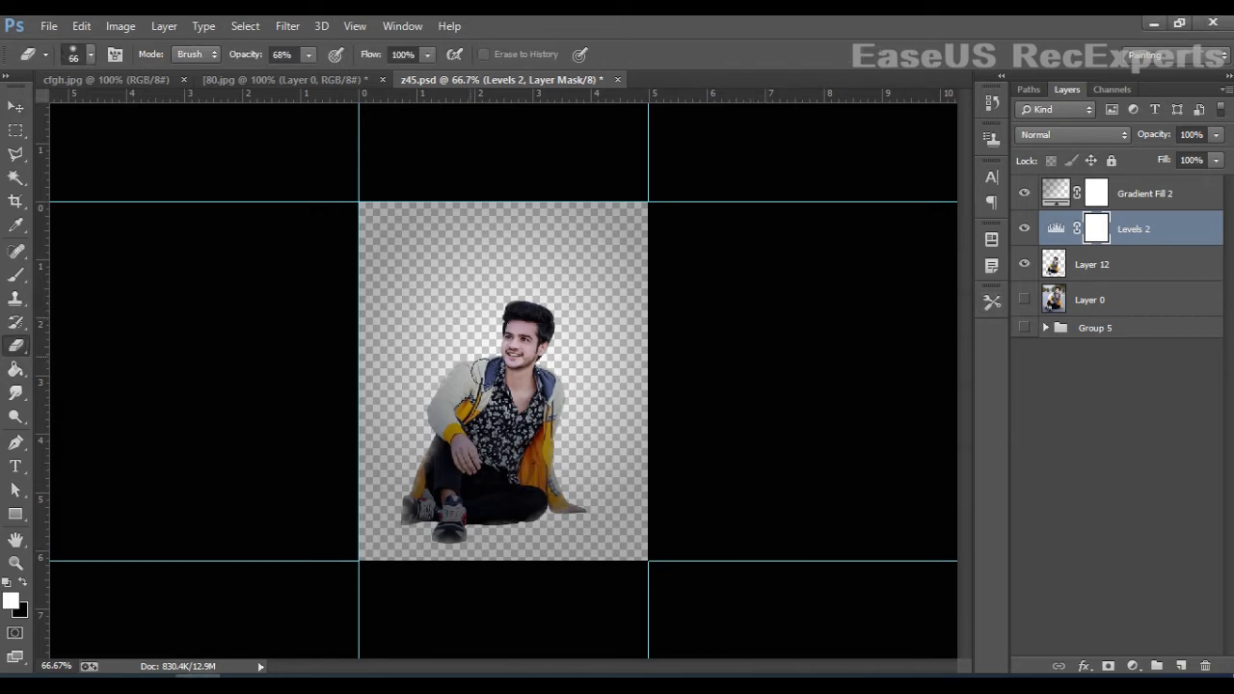
right_click(492, 299)
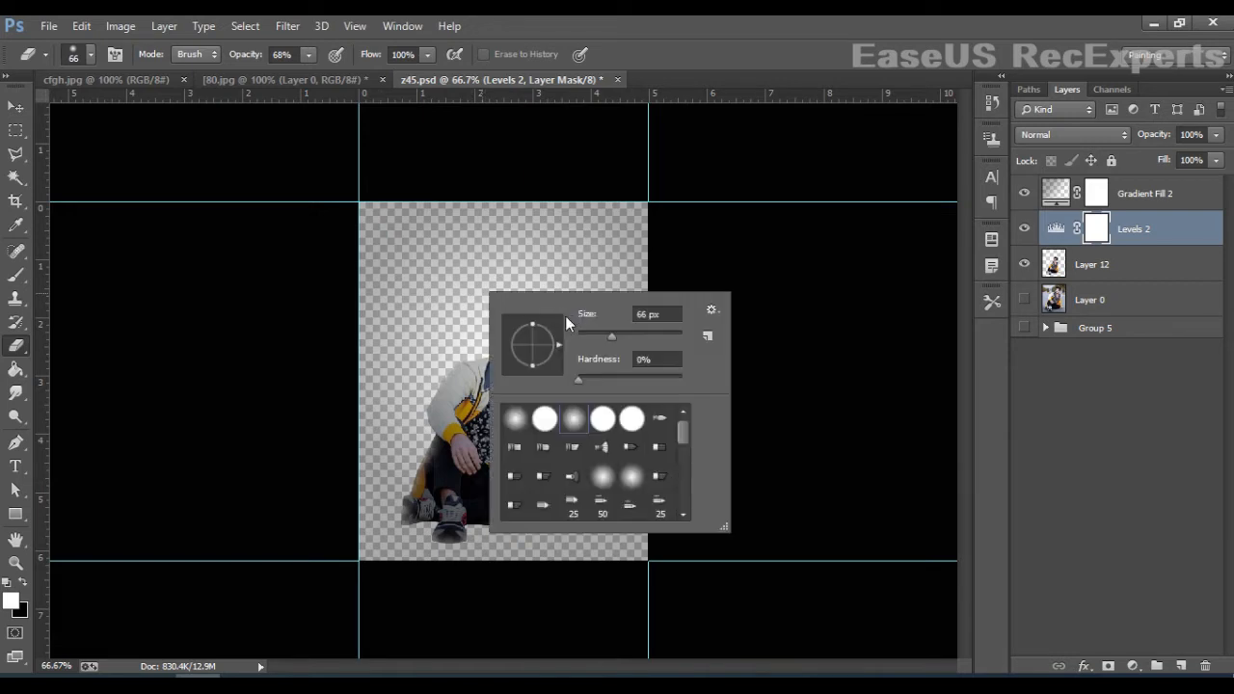
click(459, 265)
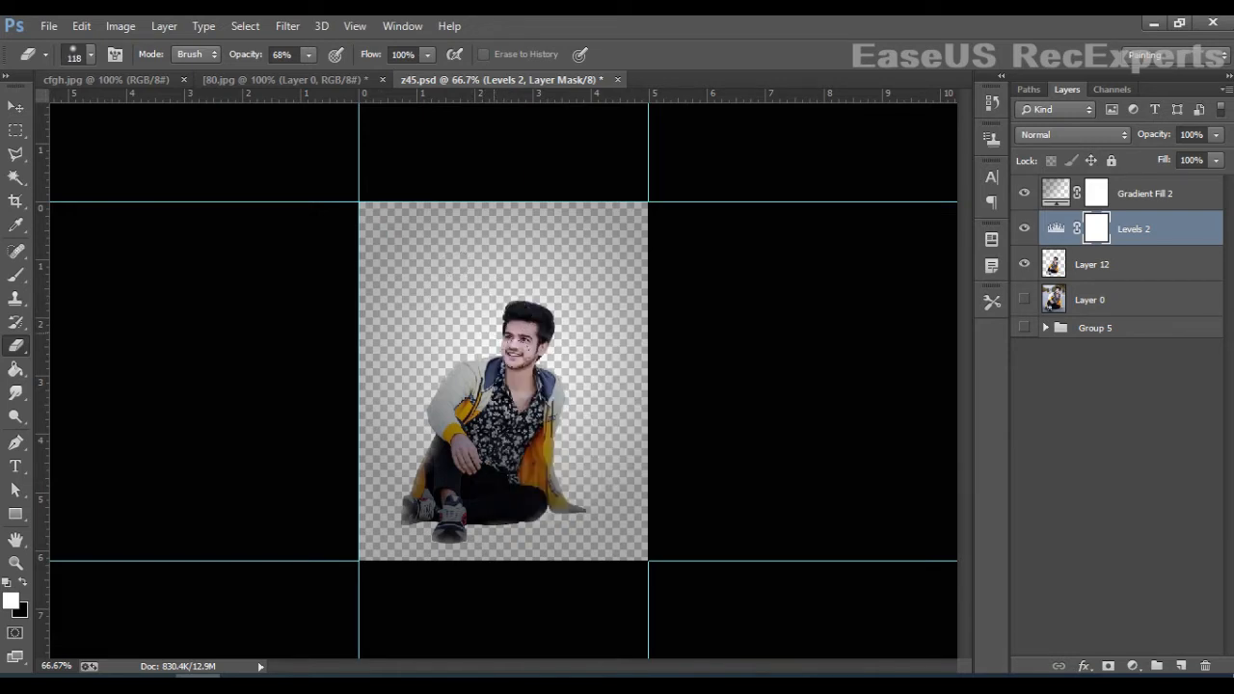
drag(514, 351, 451, 389)
click(16, 107)
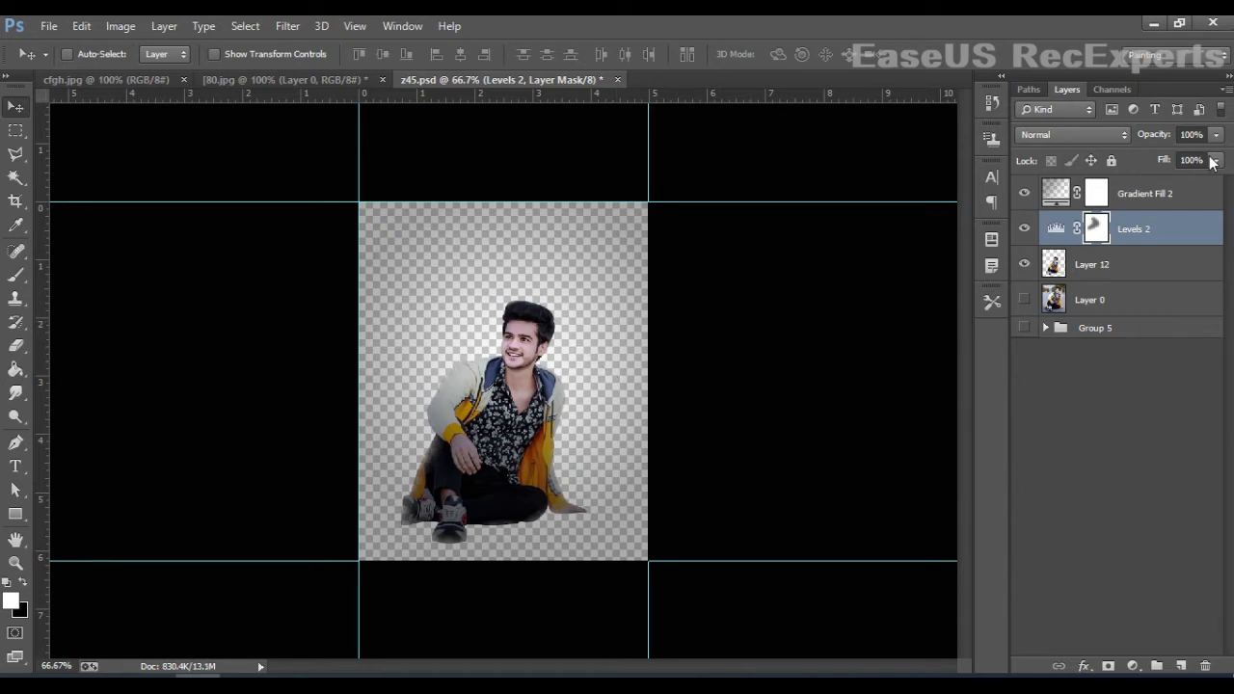
click(1024, 229)
click(1025, 229)
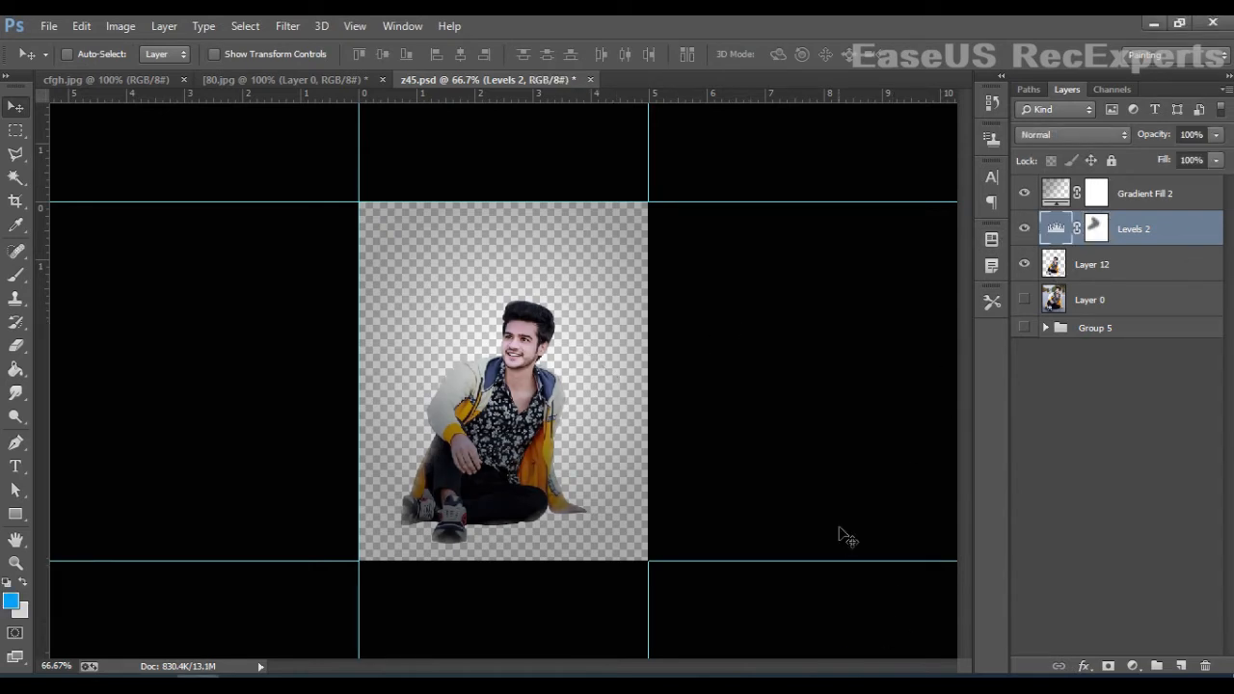
Step: Group Layer 12, Levels 2 and Gradient Fill 2 together and compare the canvas with the group hidden and shown
click(1153, 262)
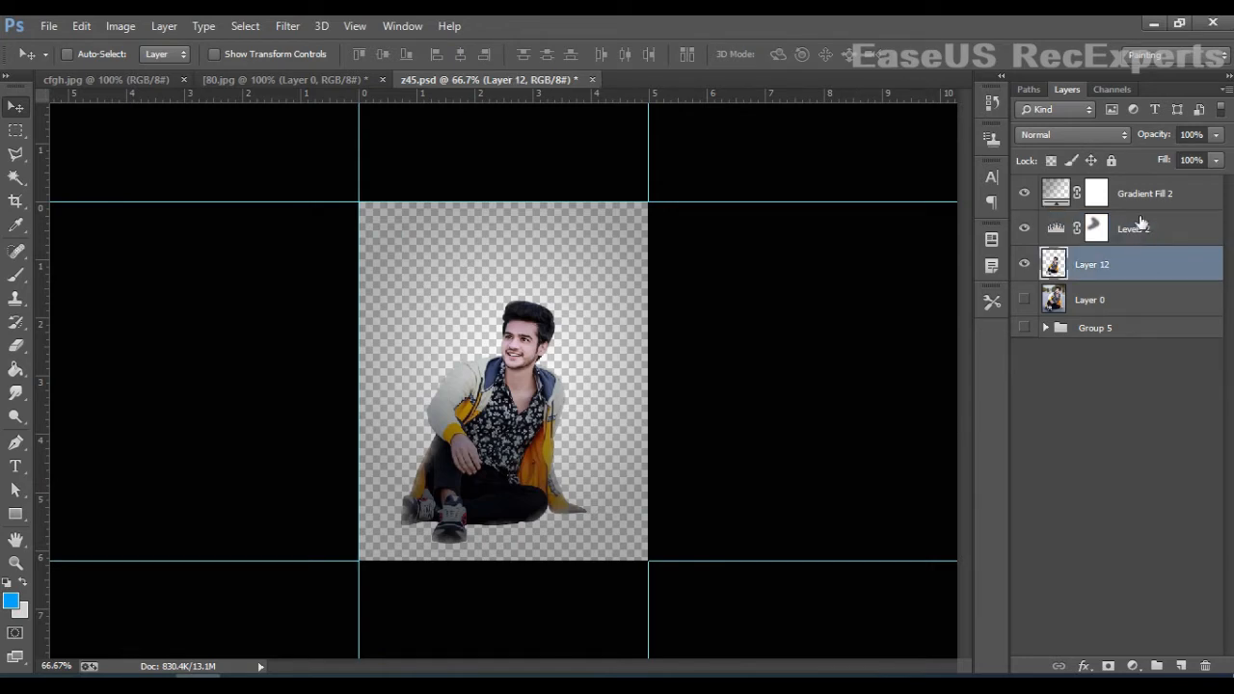
shift+click(1141, 224)
shift+click(1143, 195)
drag(1149, 241, 1157, 665)
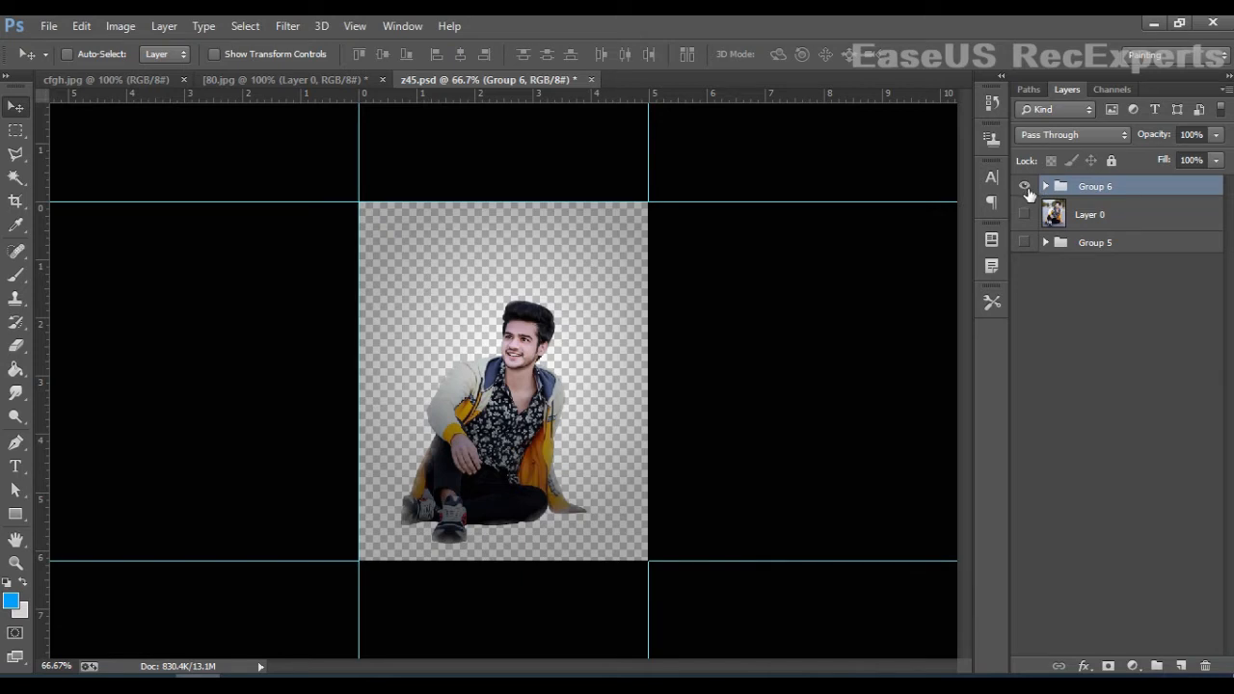
click(1026, 189)
click(1025, 189)
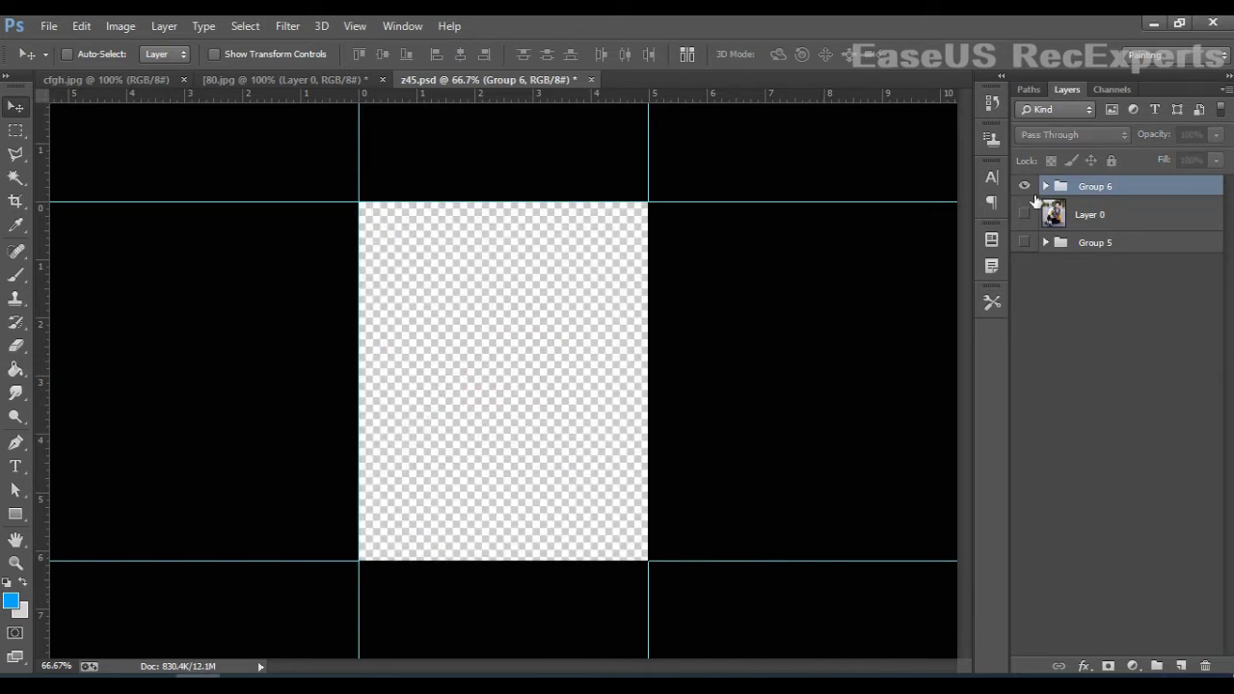
click(1028, 191)
click(1028, 190)
click(1028, 191)
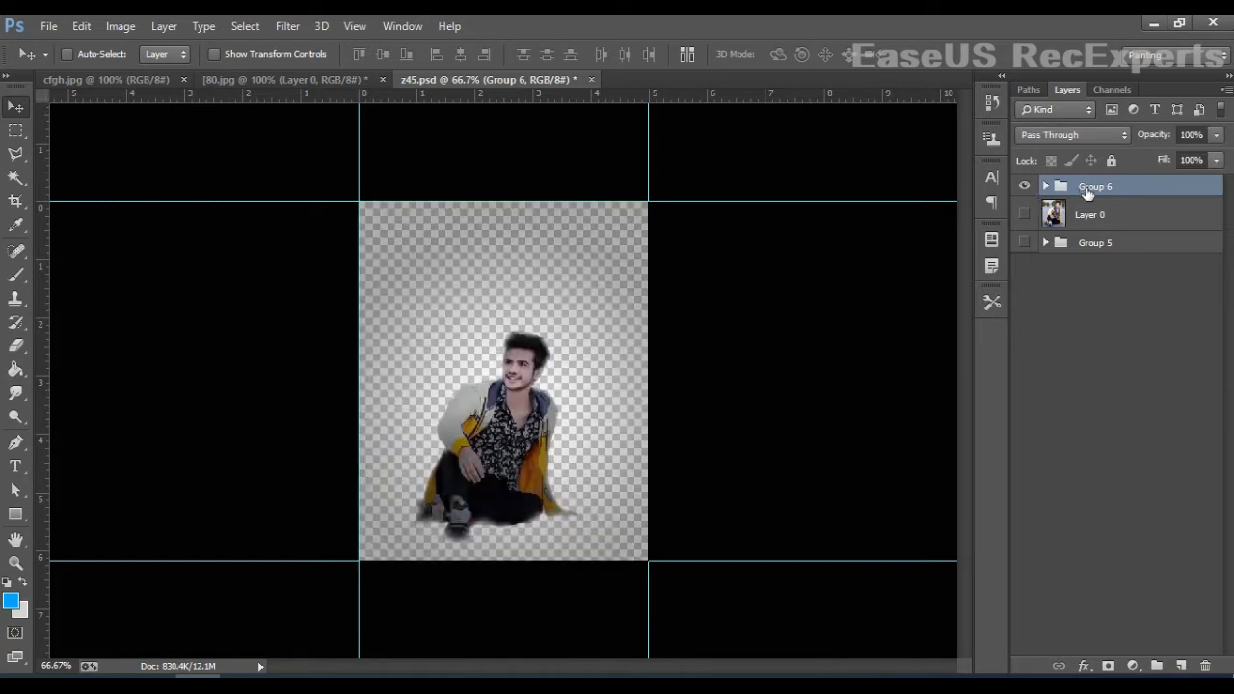
Step: Try to scale the man in Group 6 down to about 96% with Free Transform
key(ctrl+t)
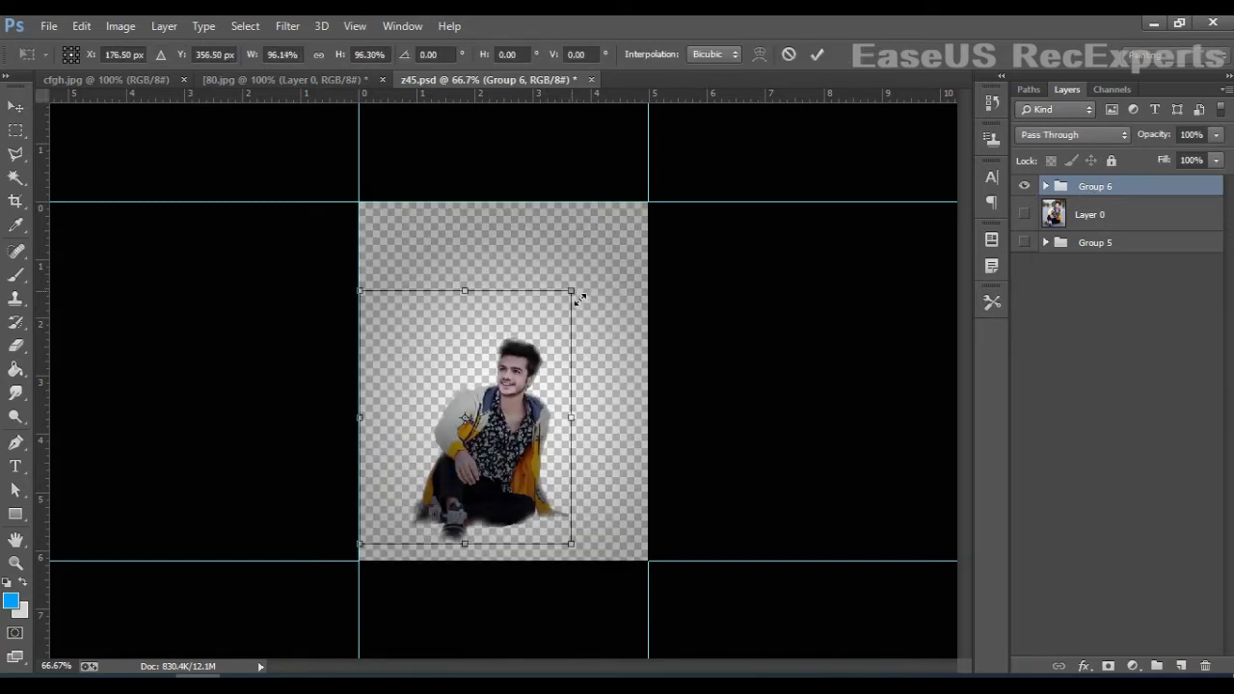
key(Return)
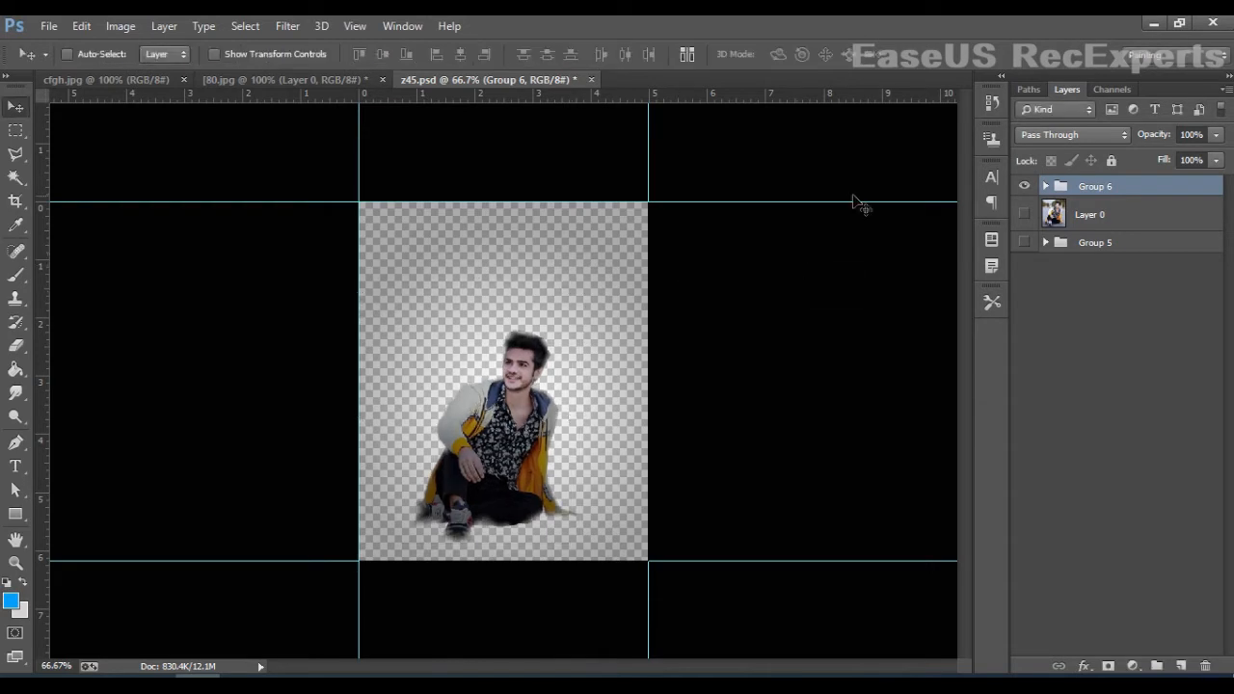
click(1026, 189)
click(1026, 189)
Step: Bring the park landscape from cfgh.jpg into z45.psd, over the lower part of the canvas
click(142, 85)
click(259, 82)
click(79, 79)
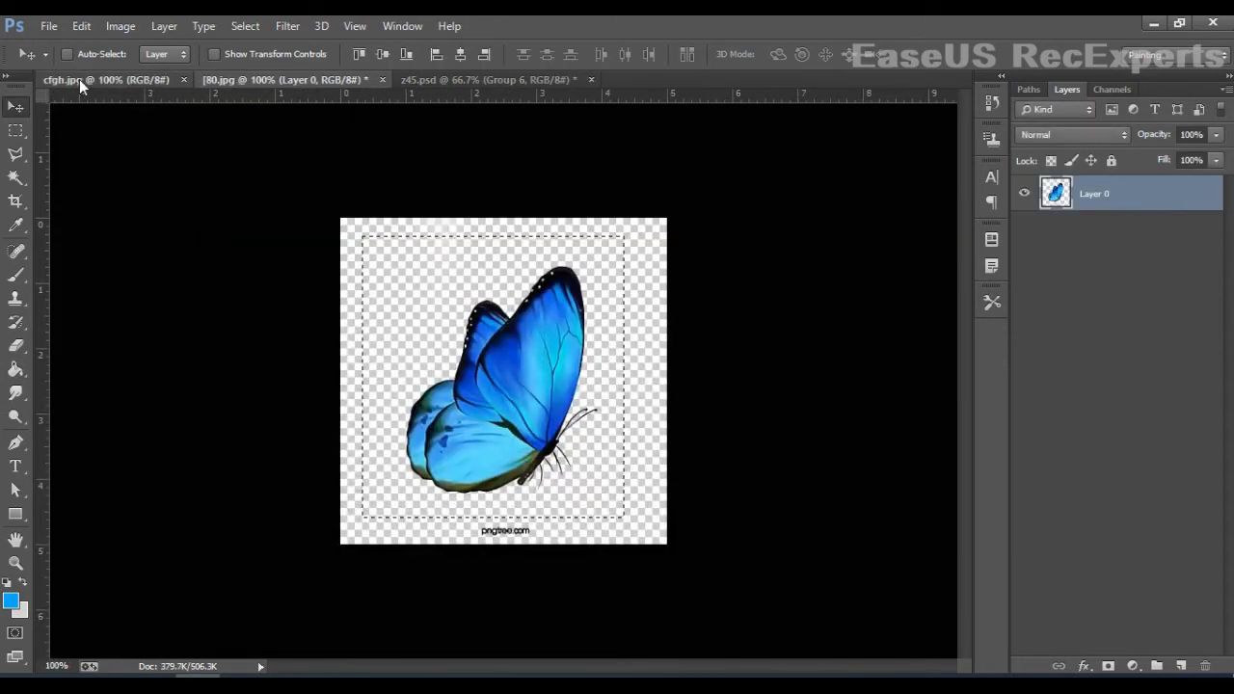
drag(443, 278, 484, 472)
Step: Scale the landscape to about 161% with Free Transform and position it so that it covers the whole canvas
key(ctrl+t)
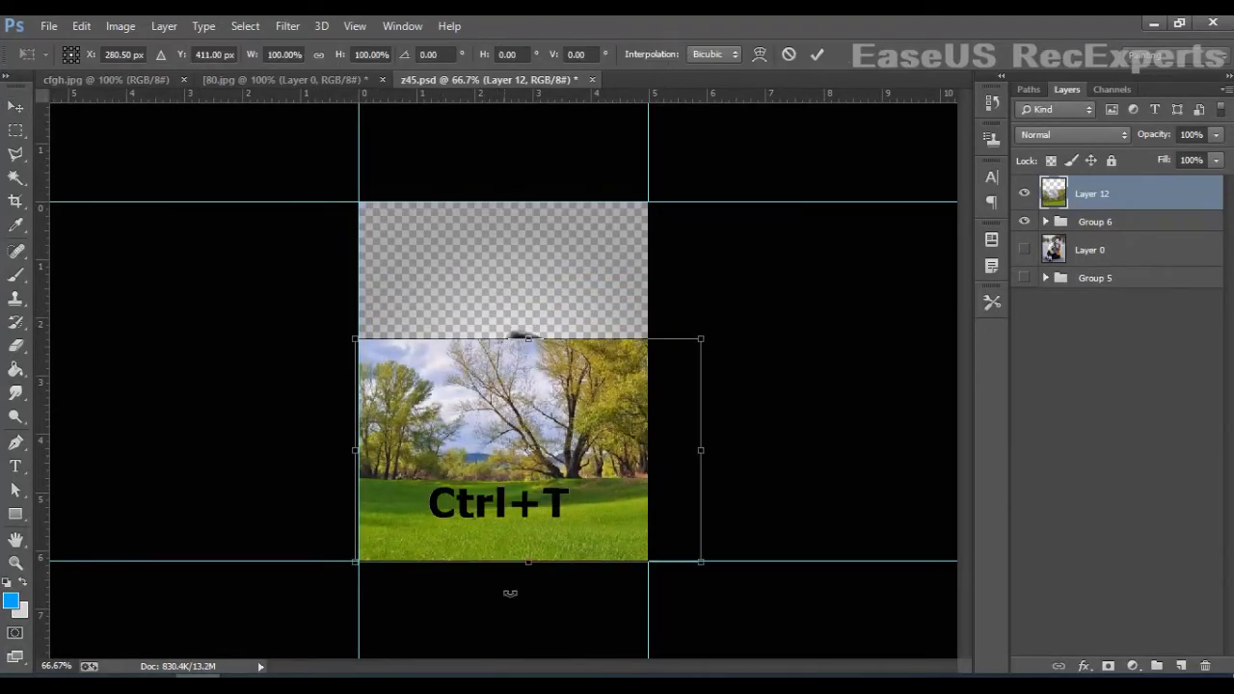
drag(712, 344, 879, 197)
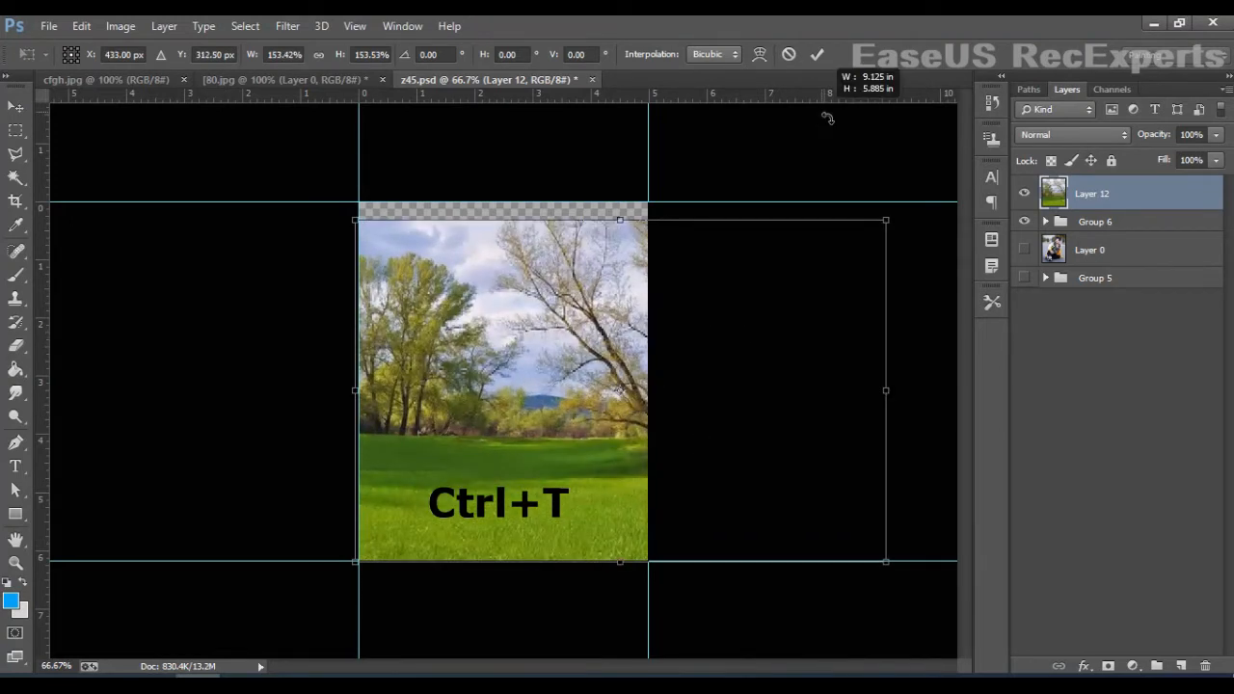
drag(675, 408, 677, 390)
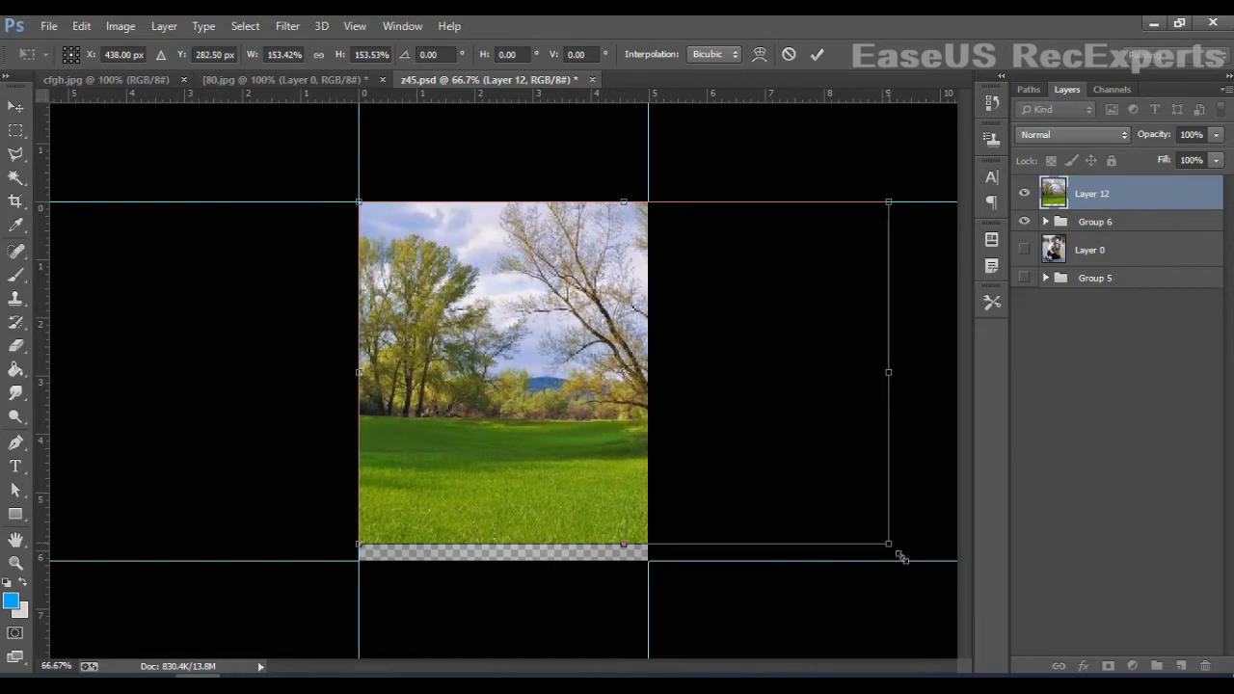
drag(899, 557, 911, 578)
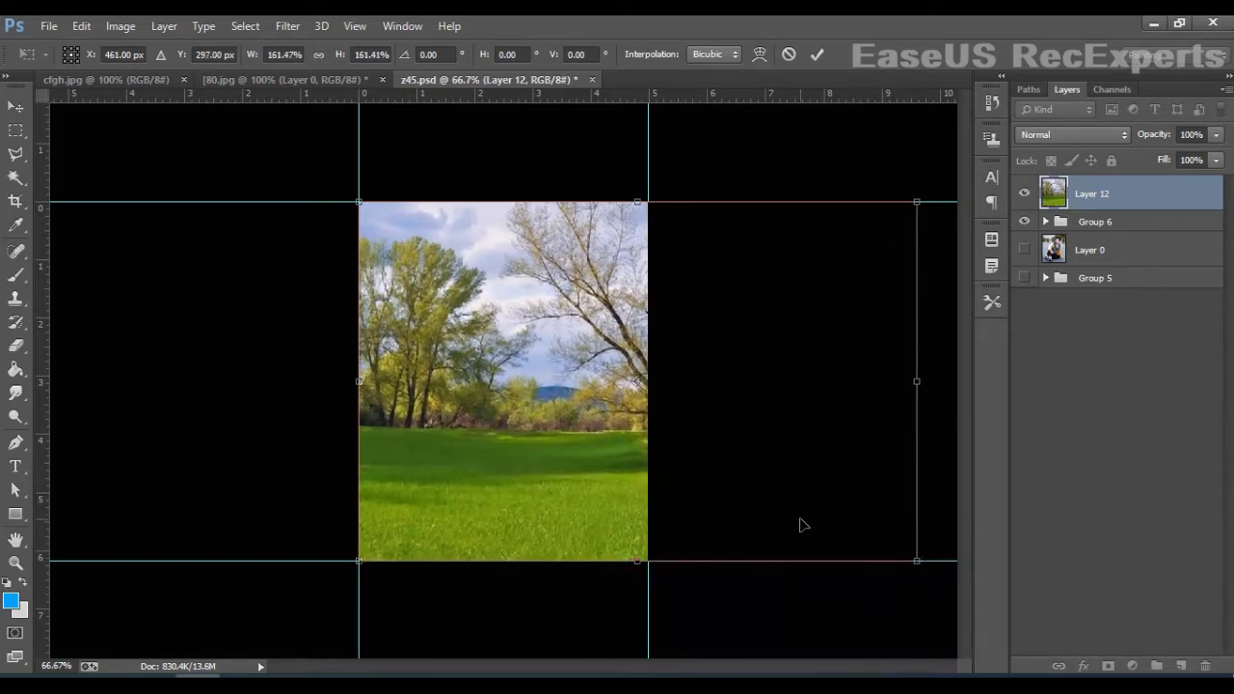
mouse_move(799, 524)
mouse_down()
mouse_move(754, 523)
mouse_move(784, 524)
mouse_up()
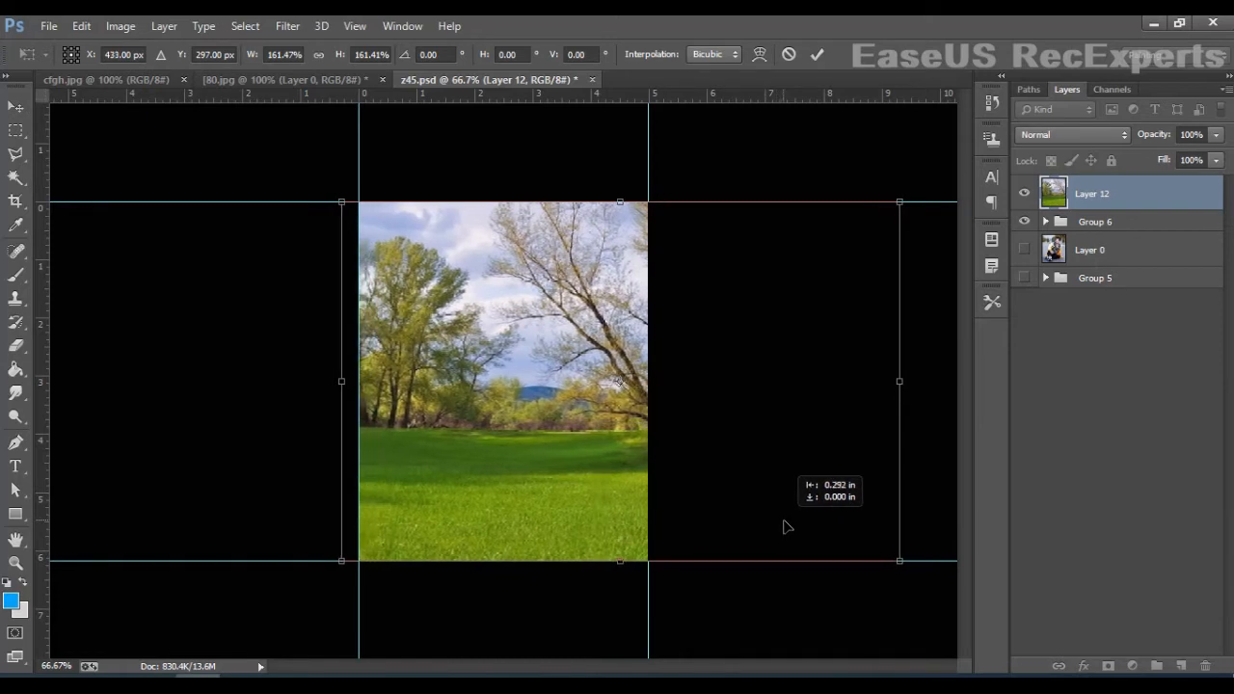
key(Return)
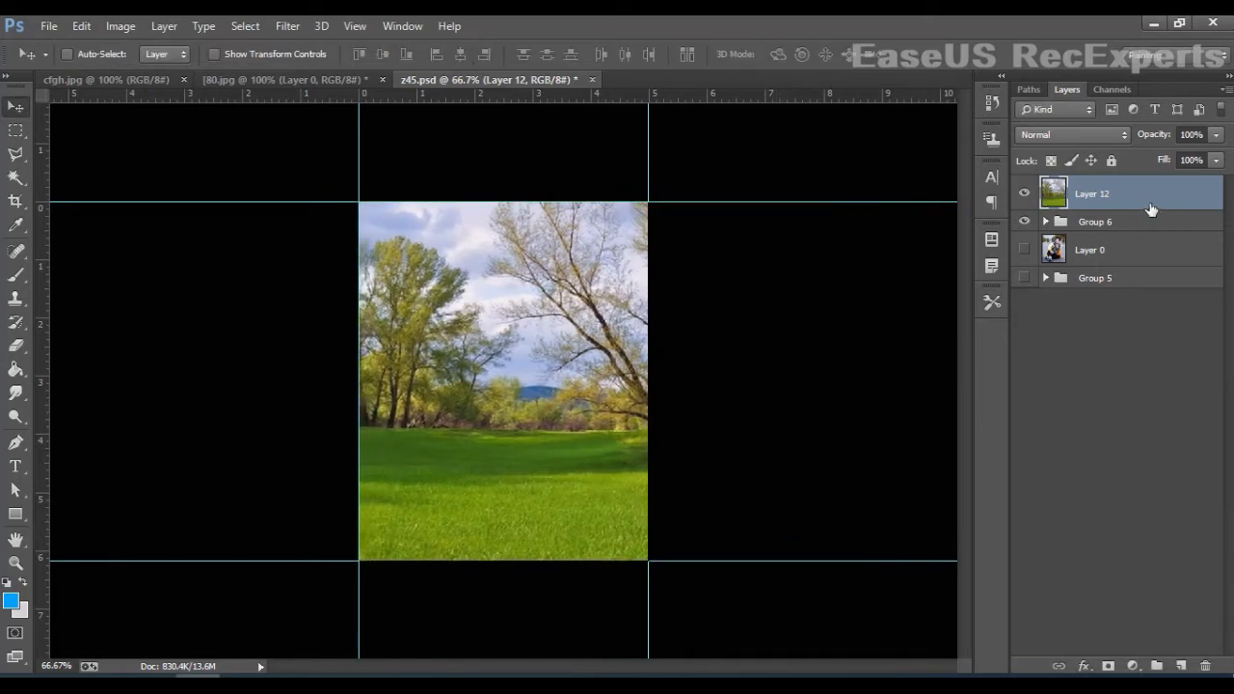
Step: Move the landscape layer beneath Group 6 so that it forms the man's background, keeping it as a single layer
drag(1150, 205, 1148, 240)
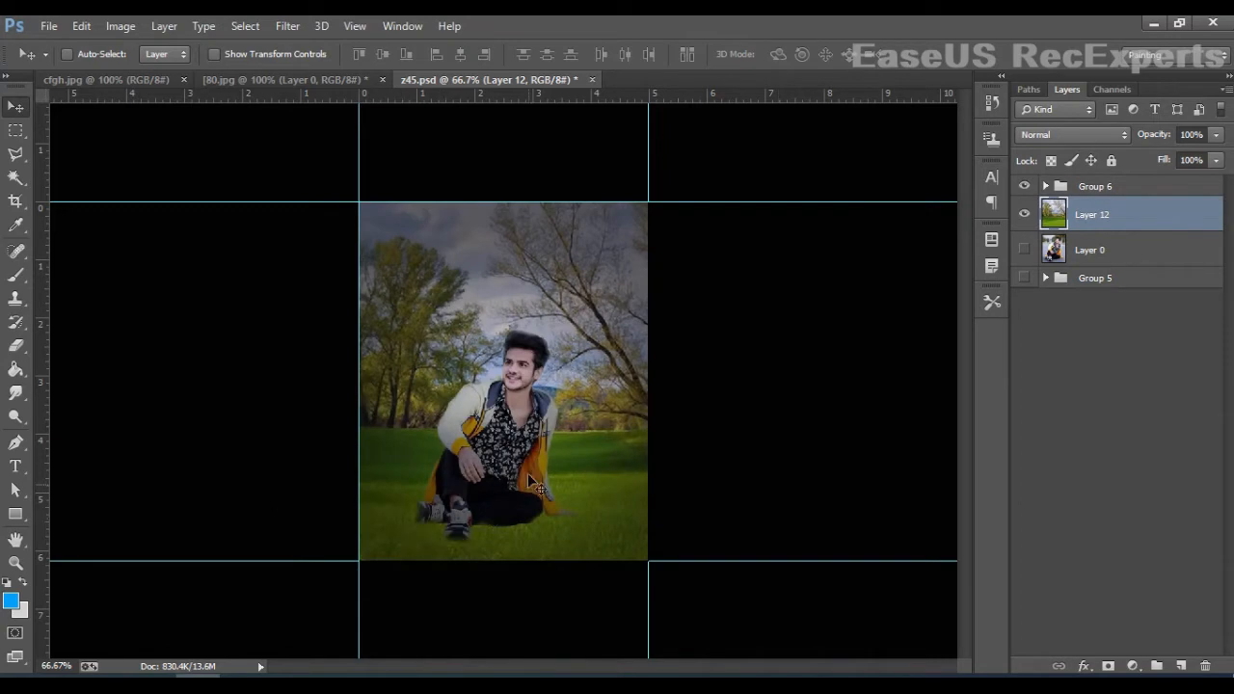
click(1024, 214)
click(1025, 214)
key(ctrl+j)
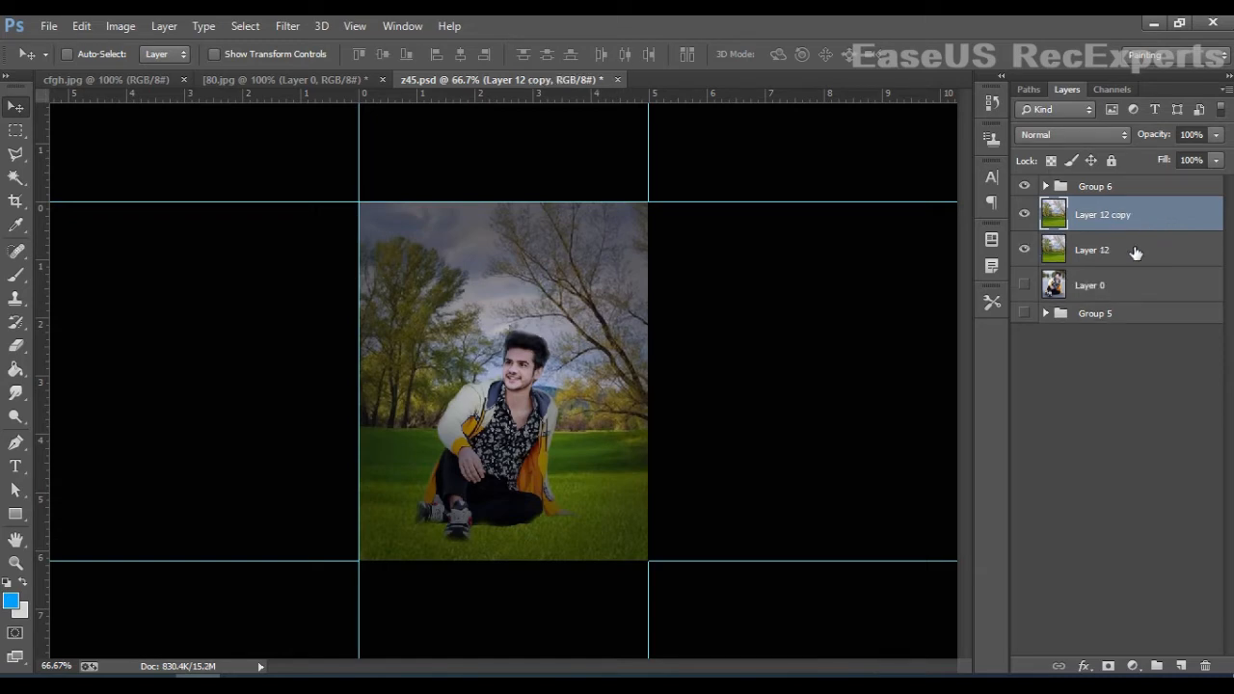
key(ctrl+z)
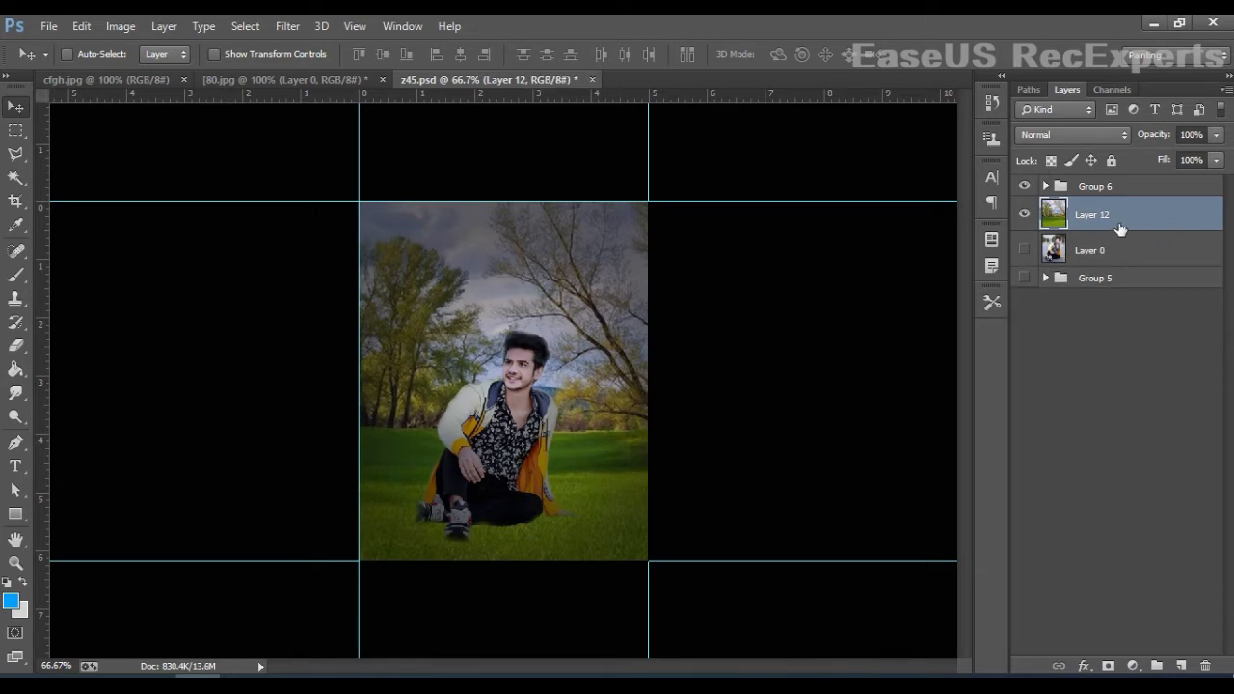
Step: Add a Channel Mixer adjustment above the landscape, with the Blue output channel's Green at +103% and Blue at +5%
click(1132, 665)
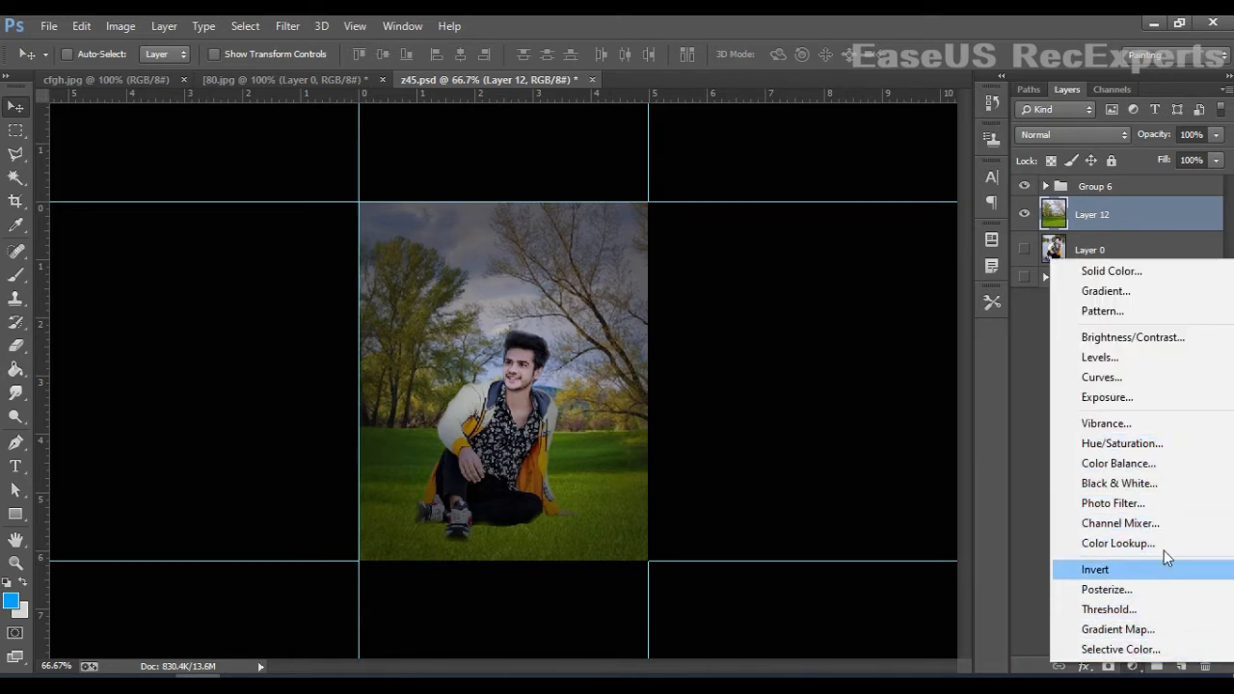
click(1169, 520)
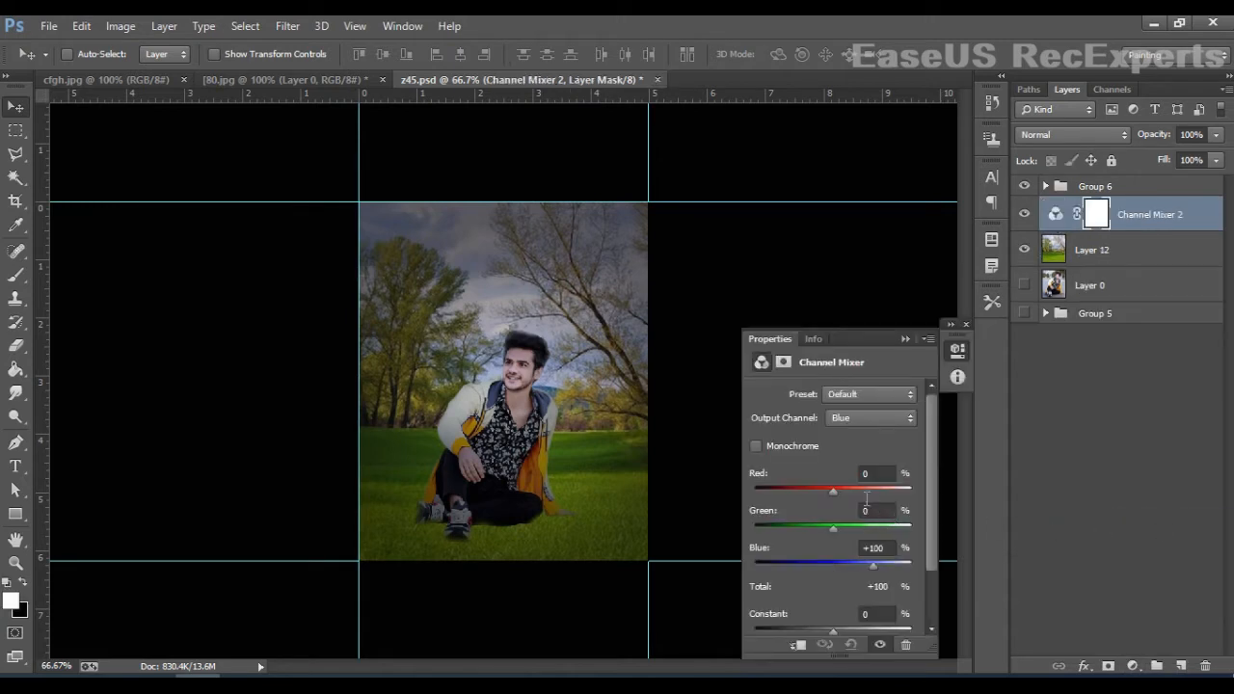
click(863, 422)
click(868, 450)
drag(876, 567, 834, 562)
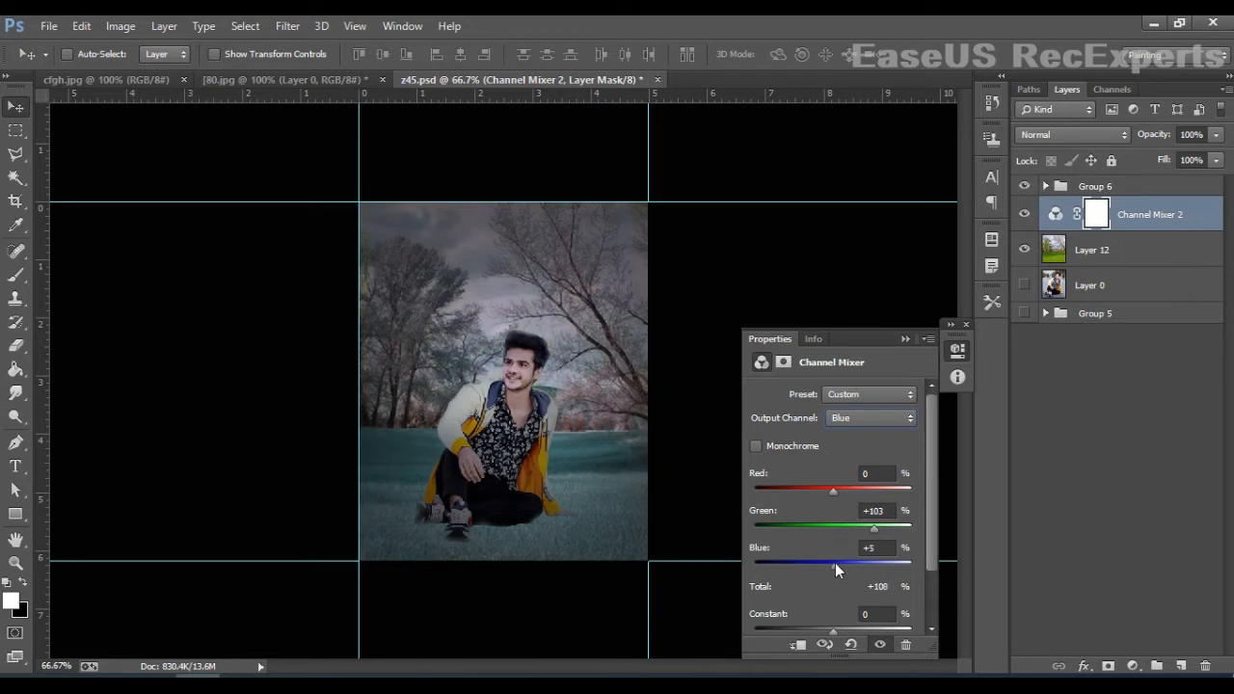
click(967, 324)
click(1025, 214)
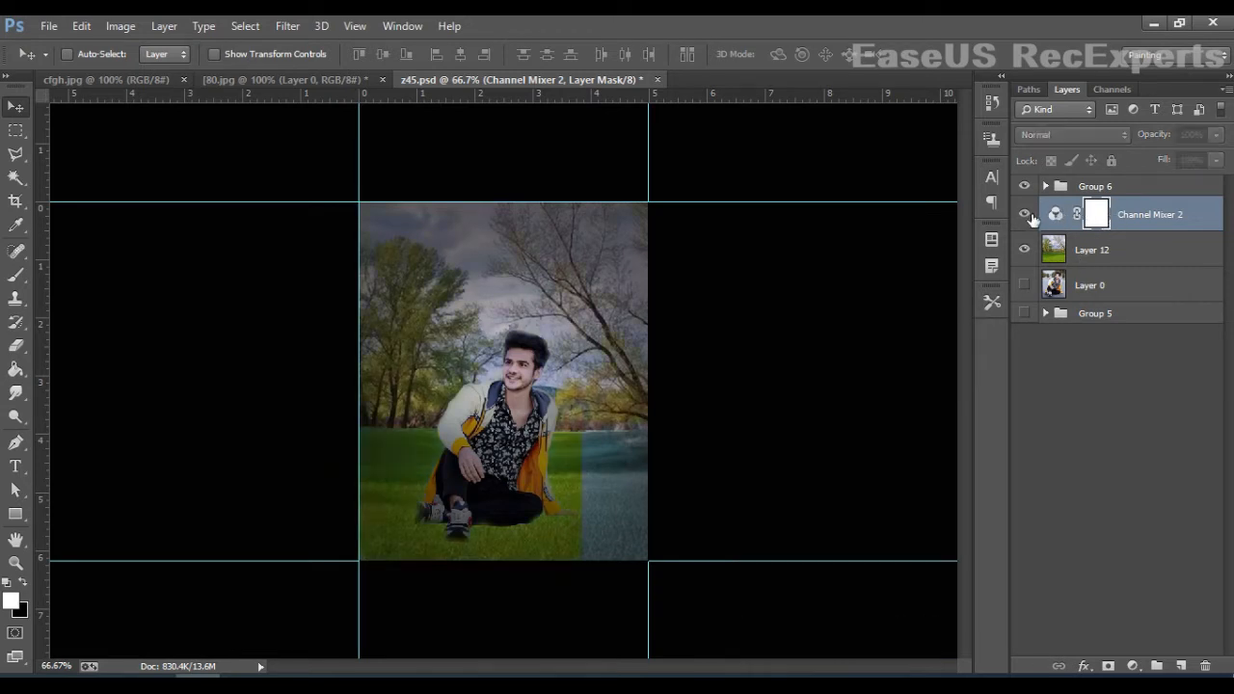
click(1026, 214)
Step: Duplicate the landscape layer, try the copy above the Channel Mixer adjustment and return it directly beneath that adjustment
click(1120, 265)
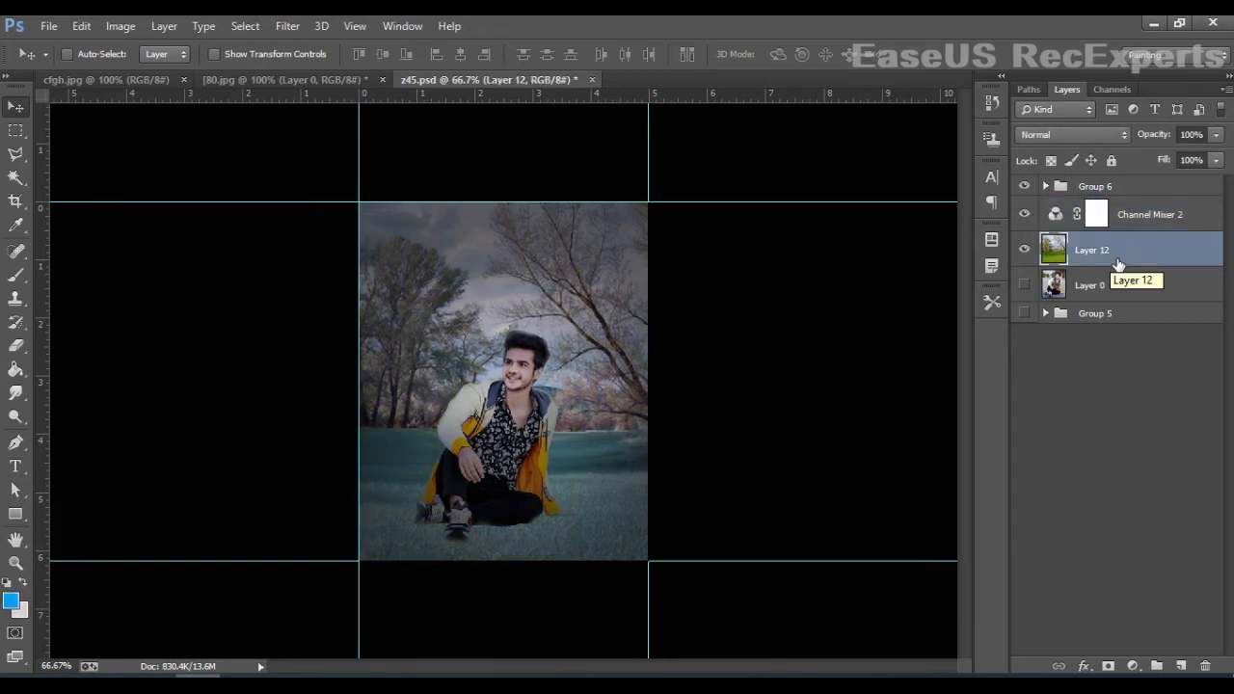
key(ctrl+j)
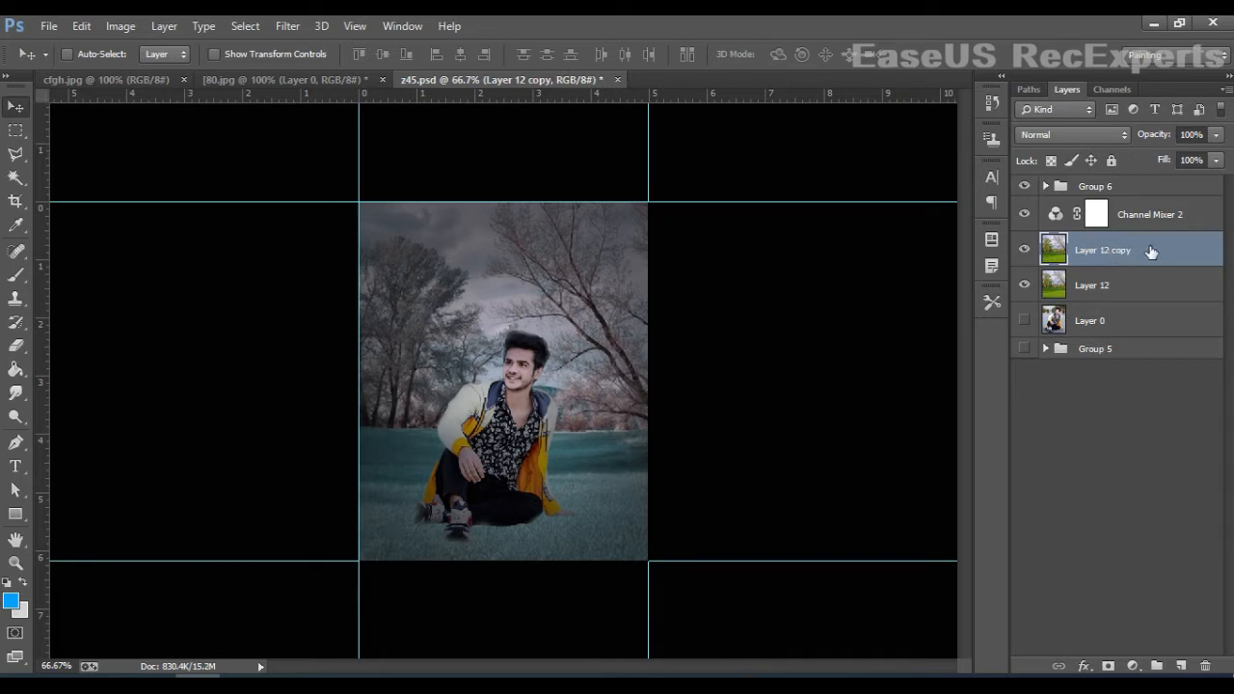
drag(1152, 251, 1152, 214)
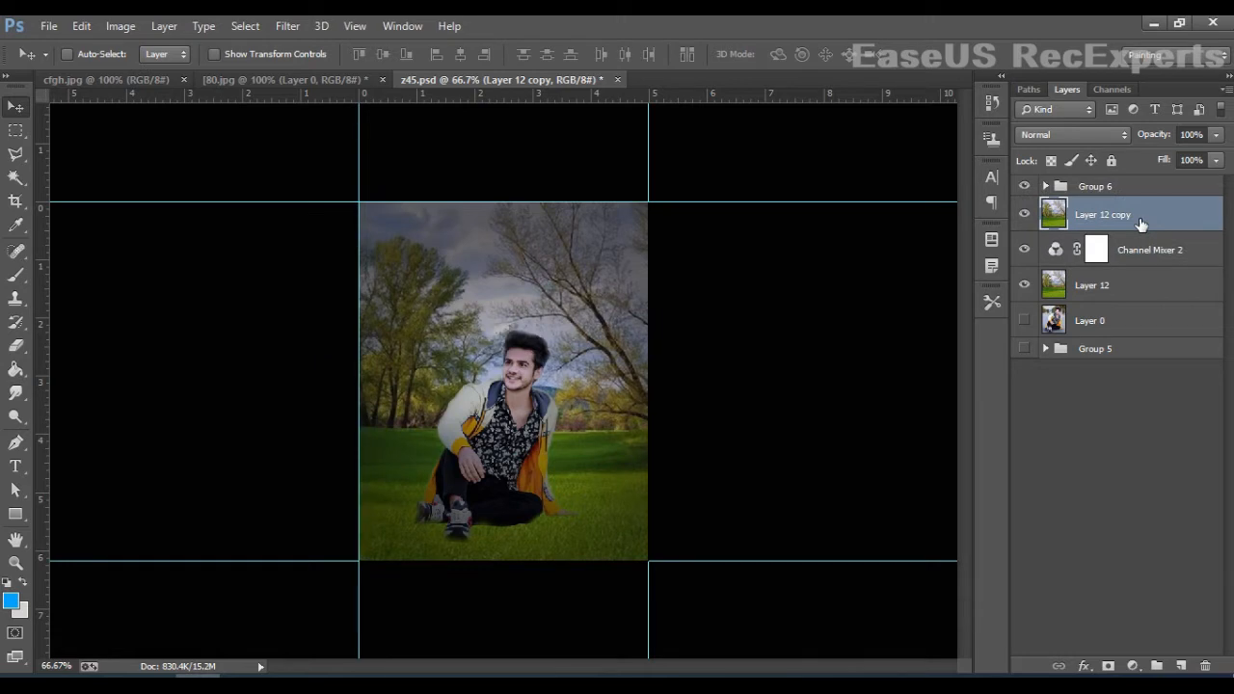
click(1027, 249)
click(1025, 250)
key(ctrl+bracketleft)
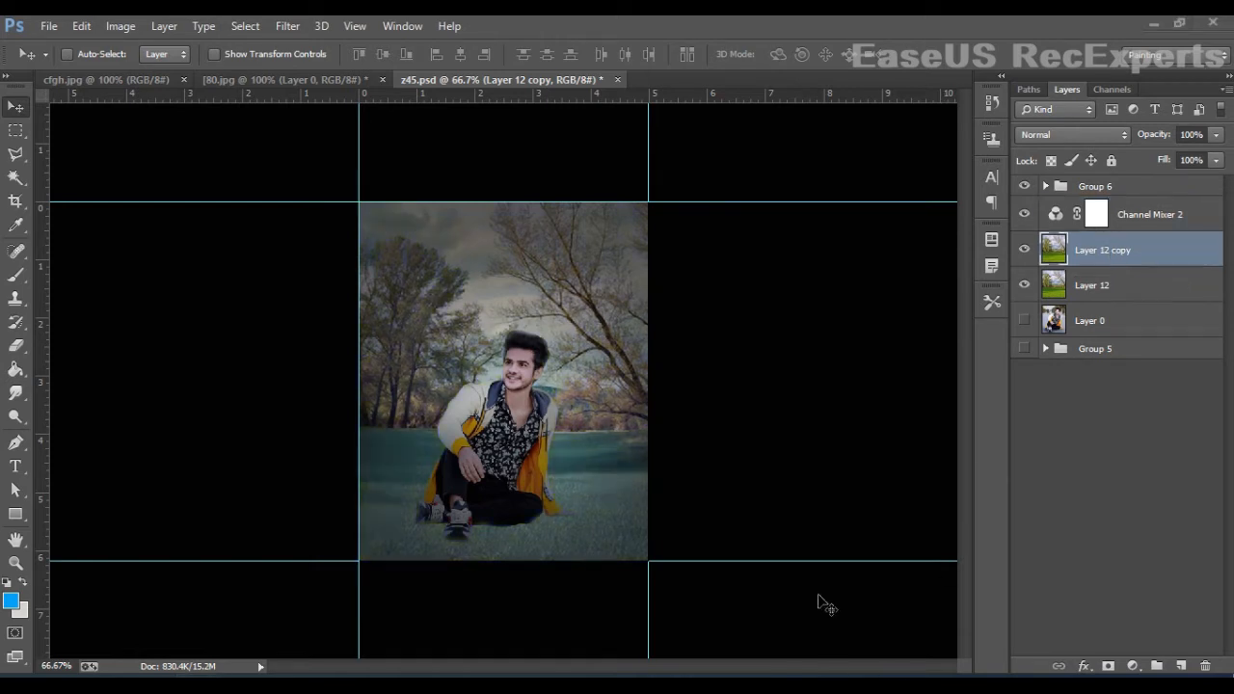
Step: Try adding a blank layer mask to the landscape copy
click(1109, 666)
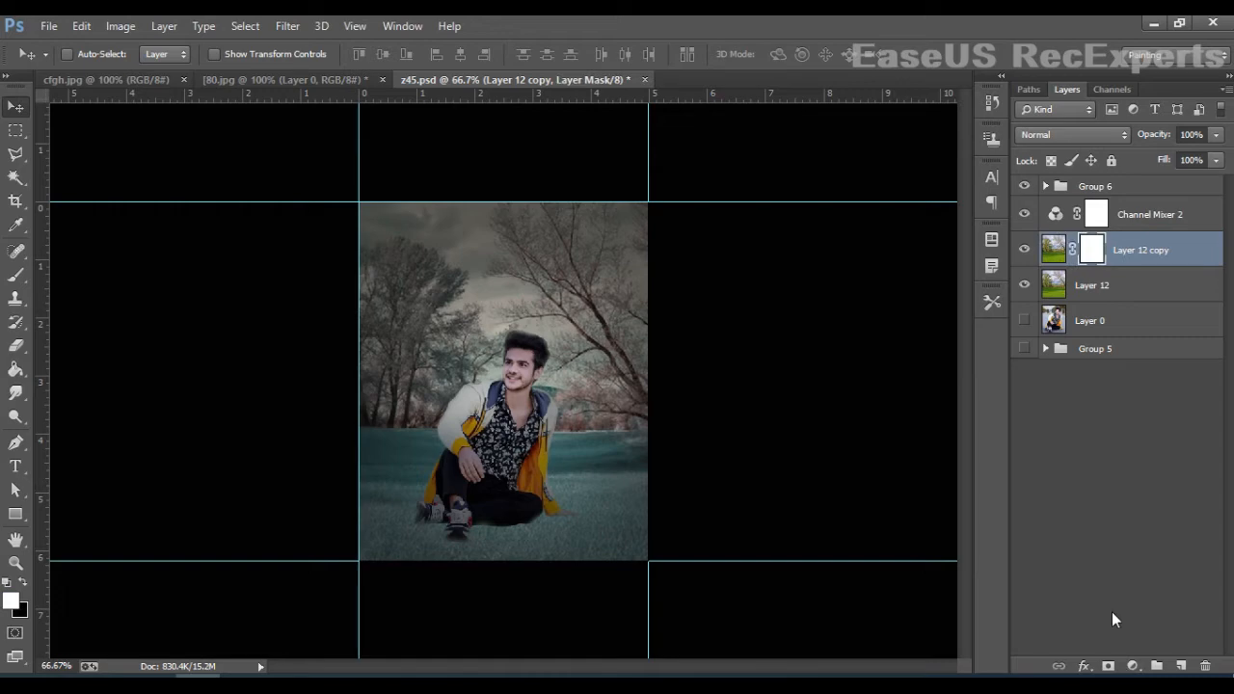
key(ctrl+z)
Step: Apply a Gaussian Blur with a 3.3 pixel radius to the landscape copy
click(280, 28)
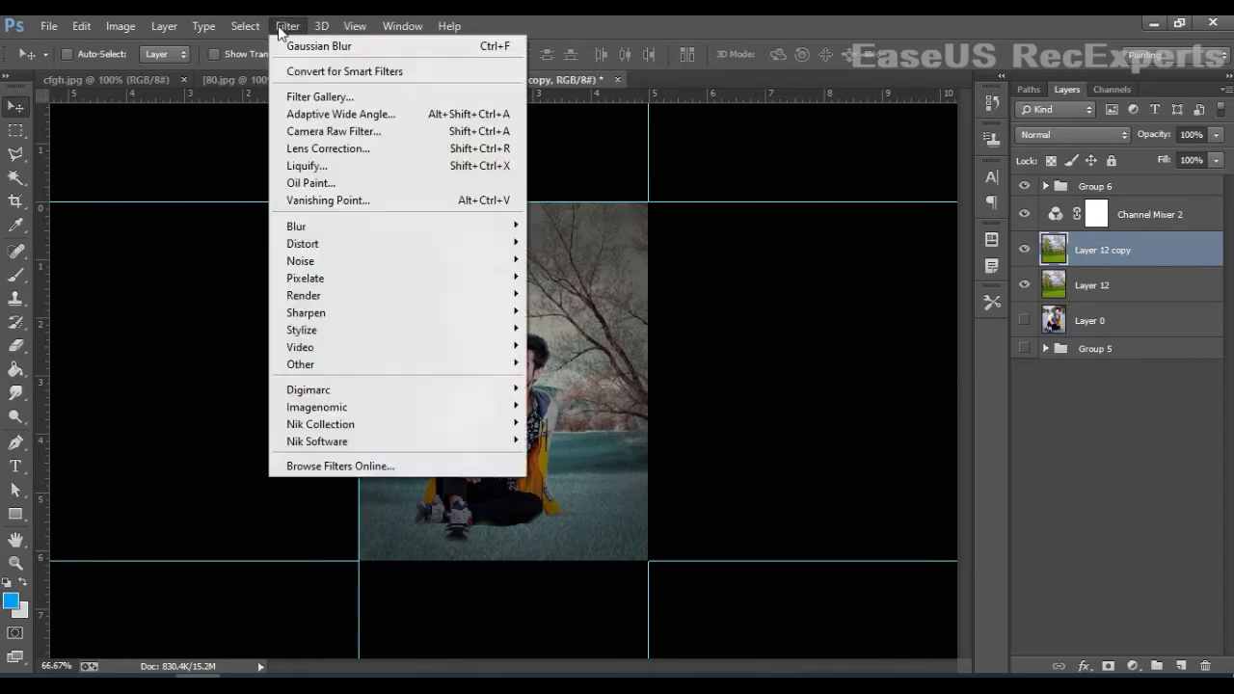
mouse_move(321, 225)
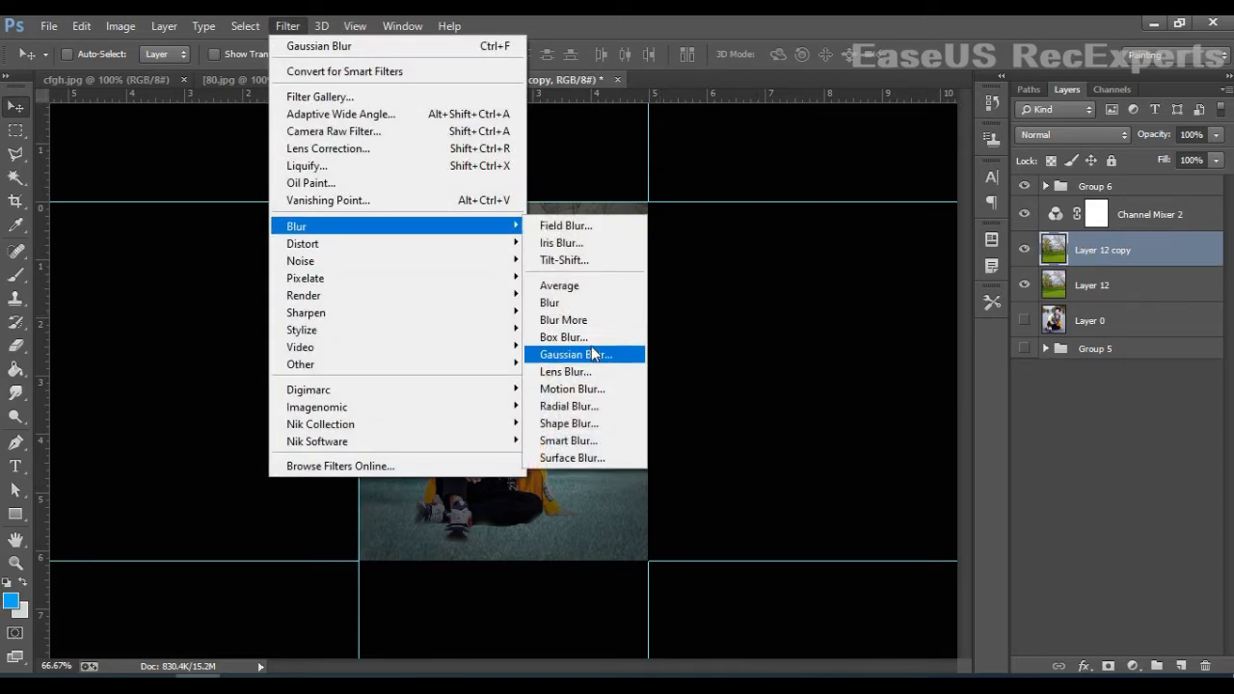
click(595, 353)
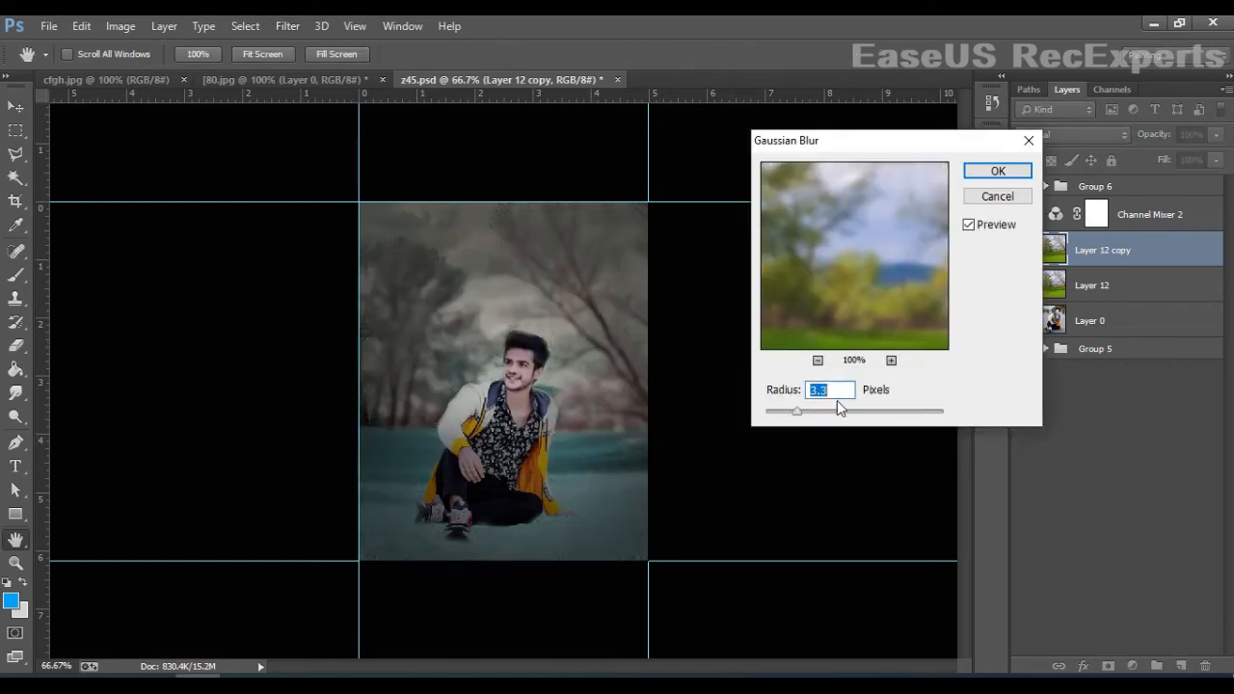
drag(848, 261, 907, 281)
click(997, 173)
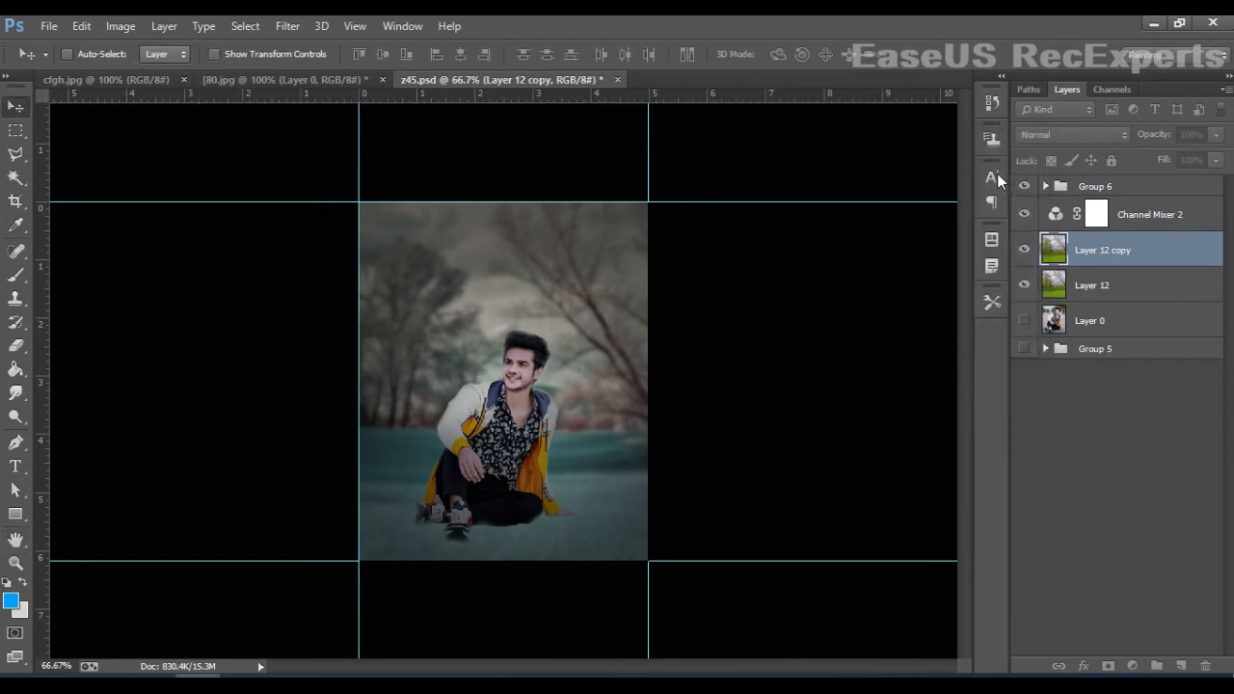
Step: Add a layer mask to the blurred landscape copy and invert it to black to hide the blur
click(1107, 666)
key(ctrl+i)
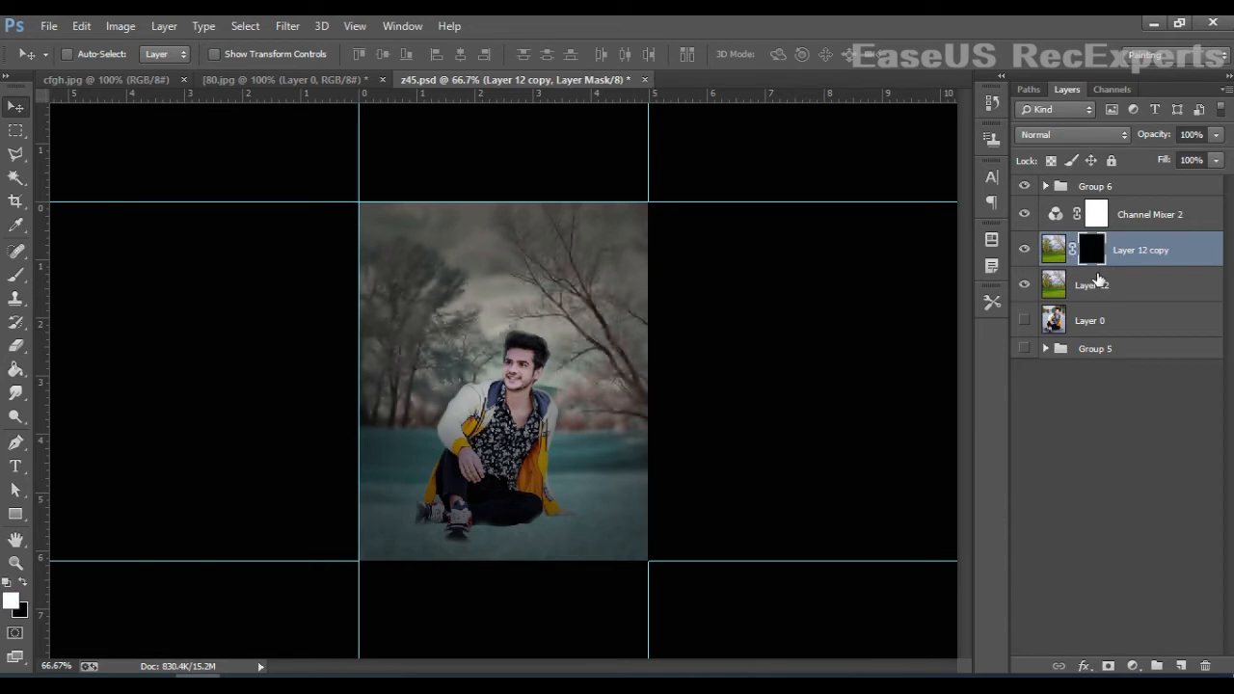
click(1024, 250)
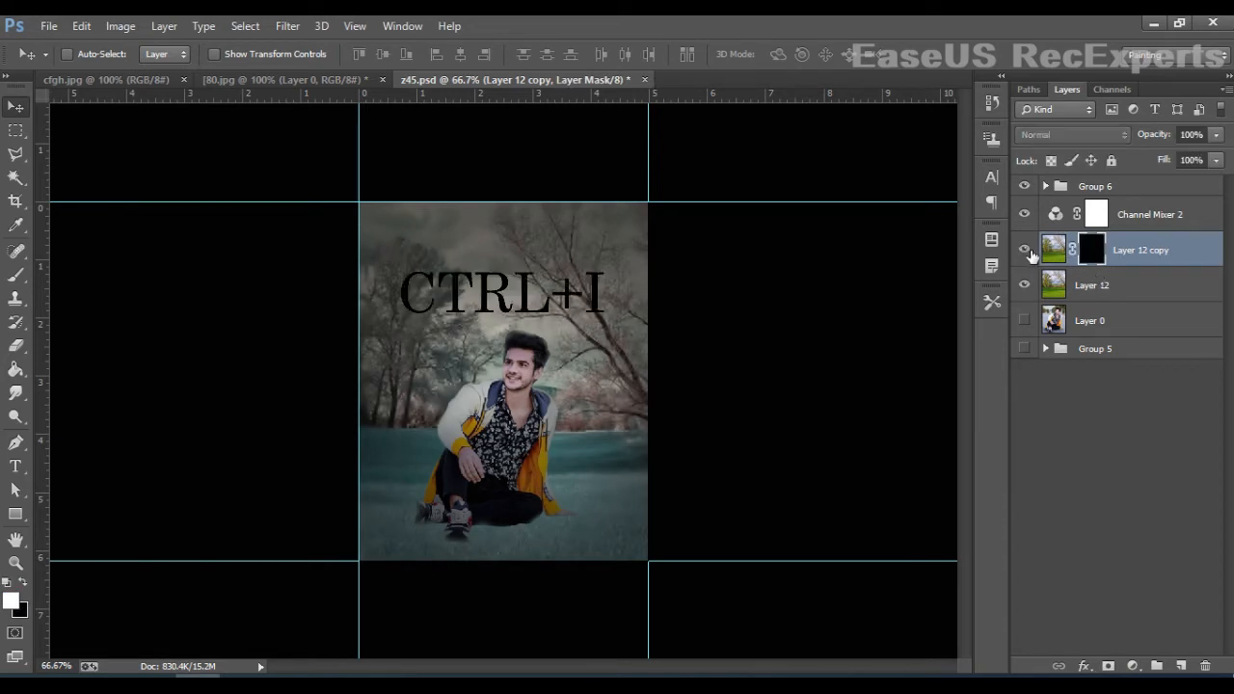
click(1024, 249)
Step: Paint white on the mask over the trees and sky with a soft 195 px brush at 75% opacity to reveal the blur
click(15, 276)
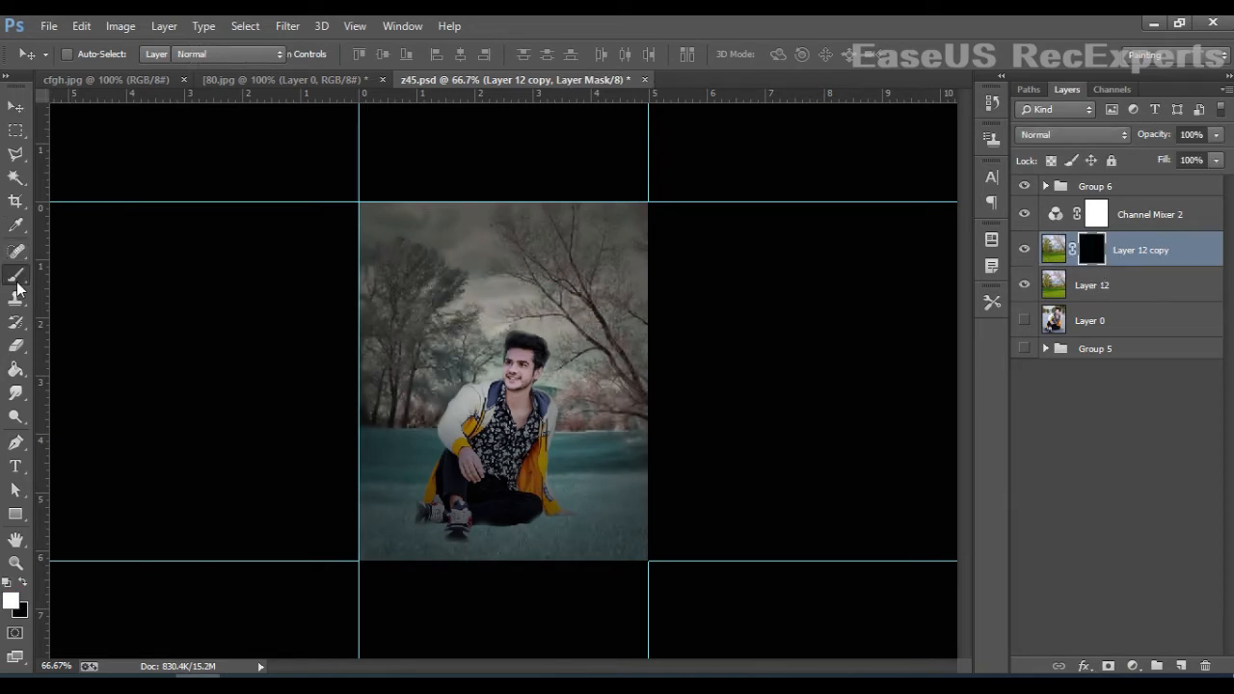
right_click(571, 274)
click(586, 289)
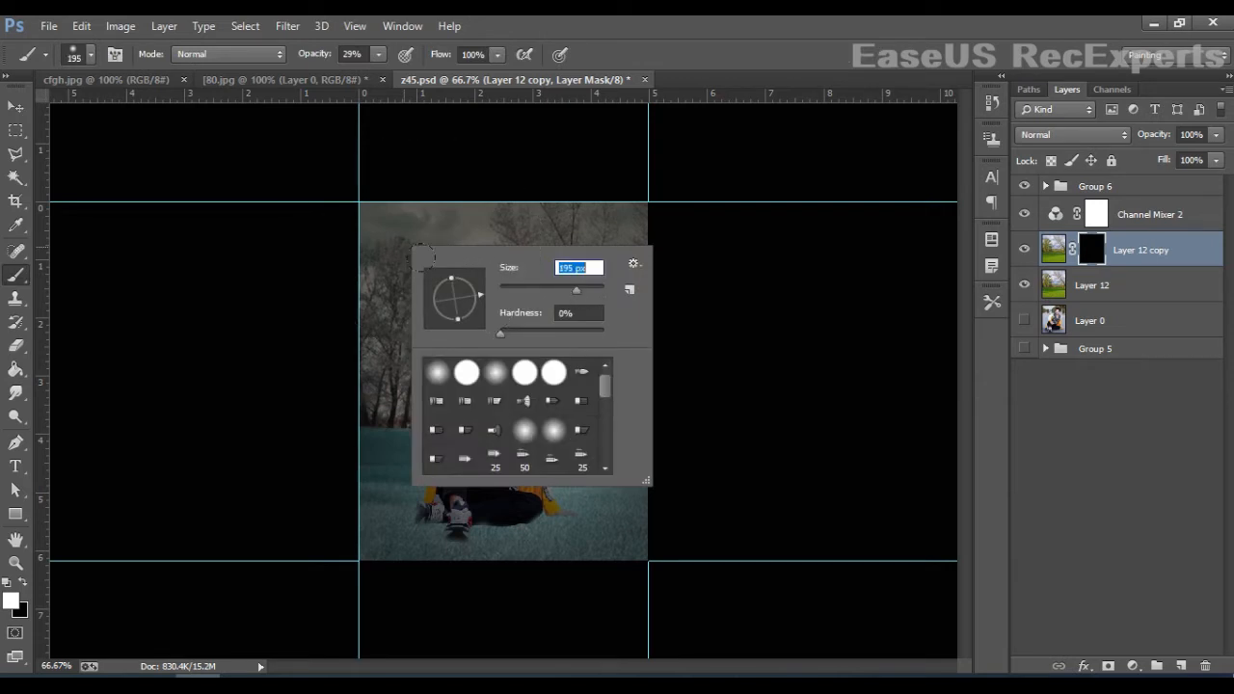
click(377, 55)
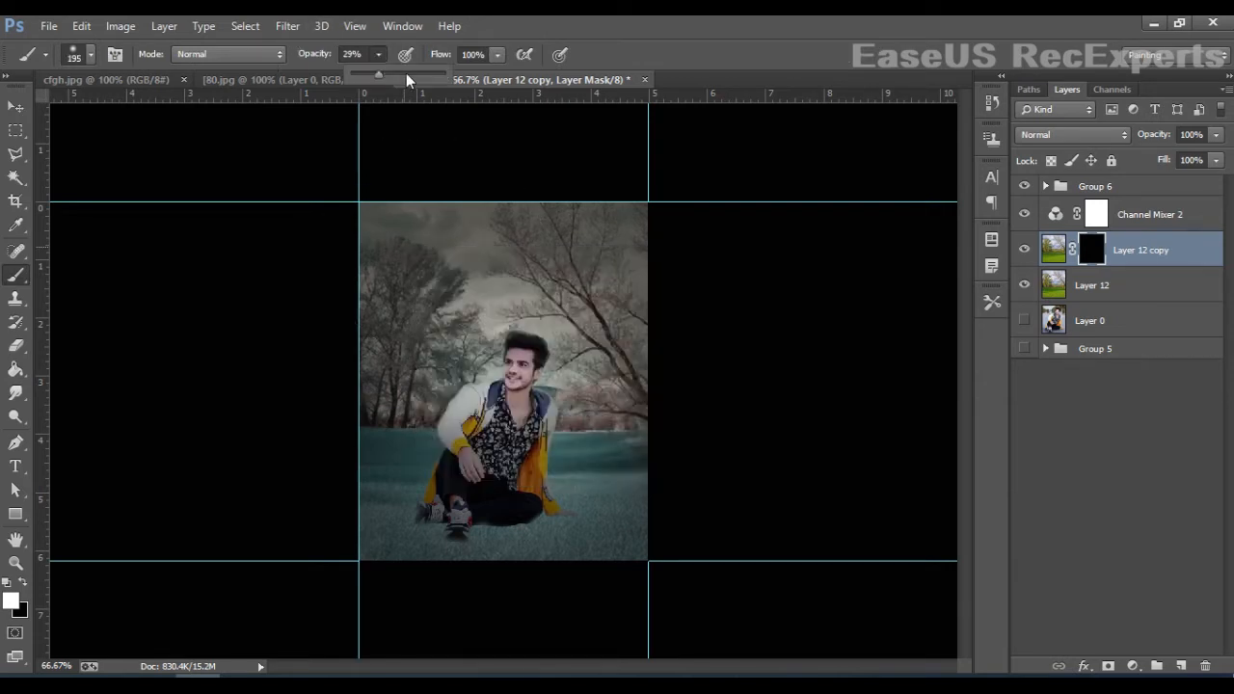
drag(410, 76, 422, 78)
click(457, 215)
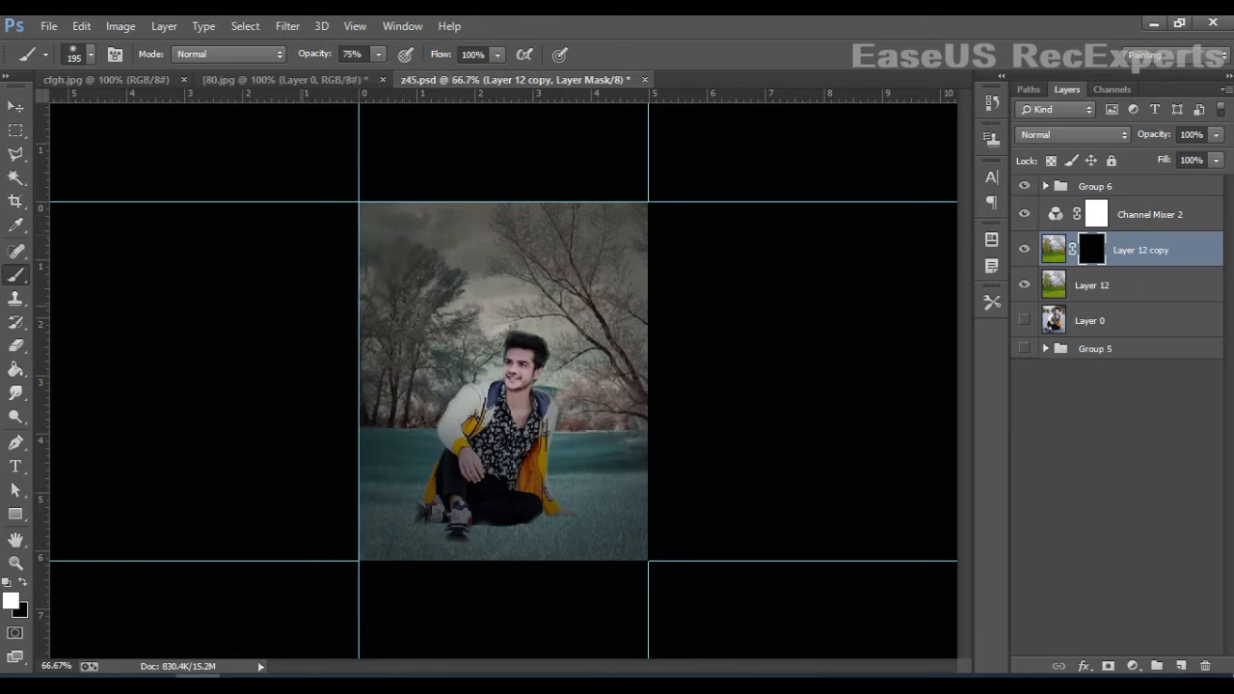
mouse_move(410, 308)
mouse_down()
mouse_move(662, 239)
mouse_move(736, 264)
mouse_move(345, 357)
mouse_move(536, 378)
mouse_up()
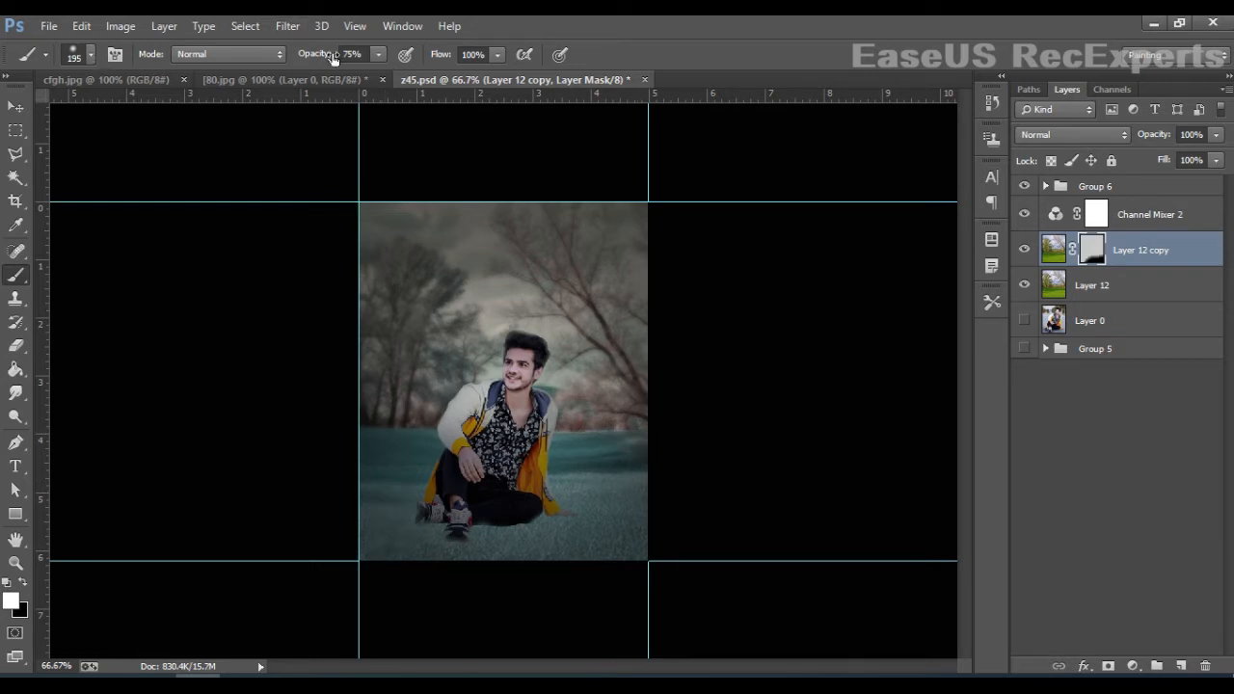
Step: Paint the mask more strongly over the upper background at 98% brush opacity and lightly over the grass at 11%
drag(377, 53, 392, 71)
click(424, 281)
click(379, 54)
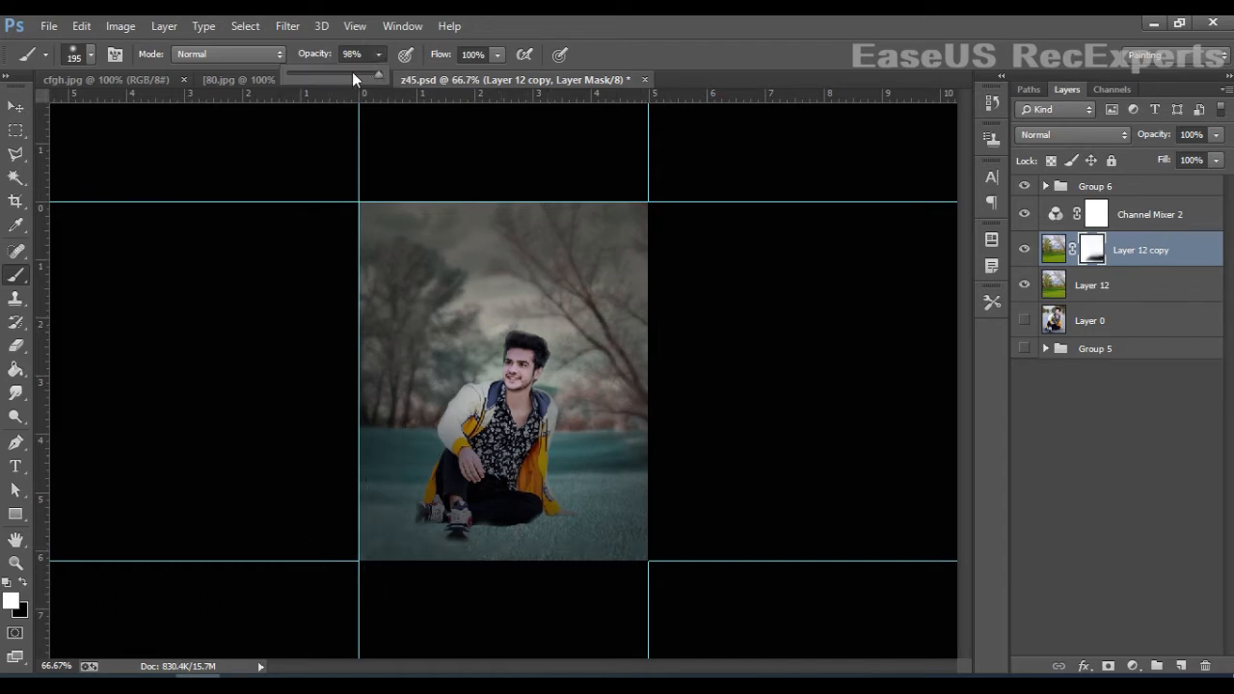
click(299, 77)
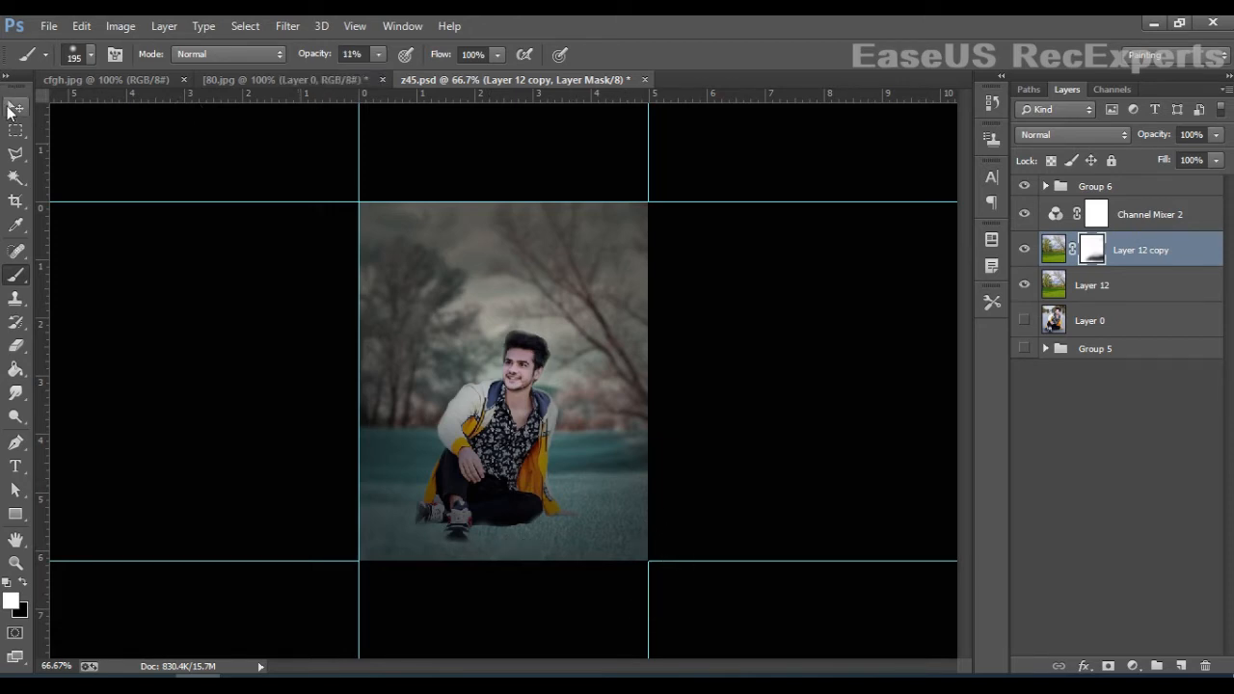
click(15, 106)
click(1025, 250)
click(1025, 251)
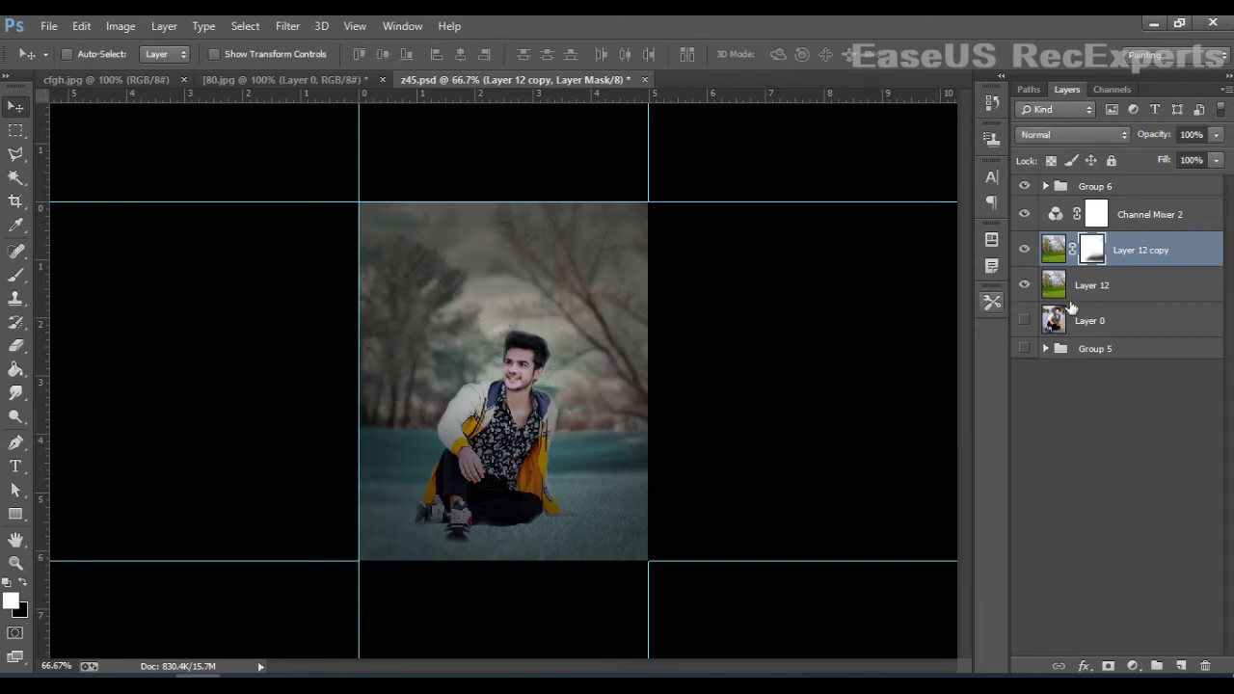
Step: Add a blank layer directly above the original landscape layer and set the foreground colour to black (#000000)
click(1152, 285)
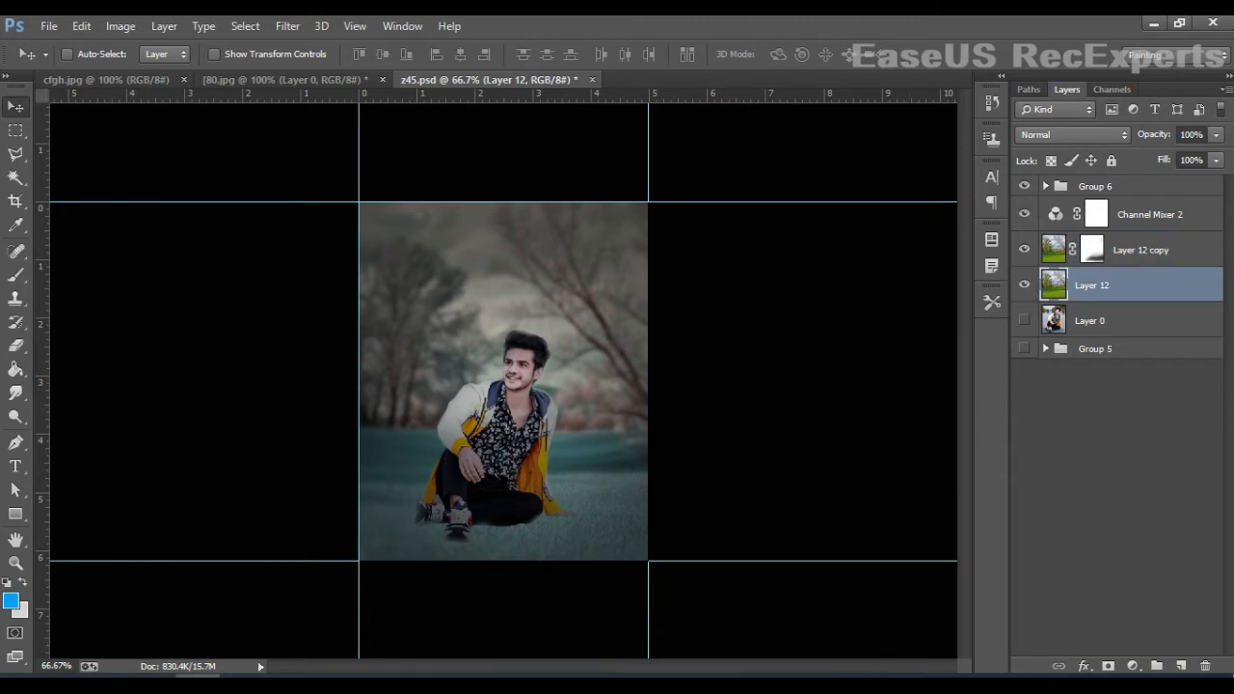
click(1181, 666)
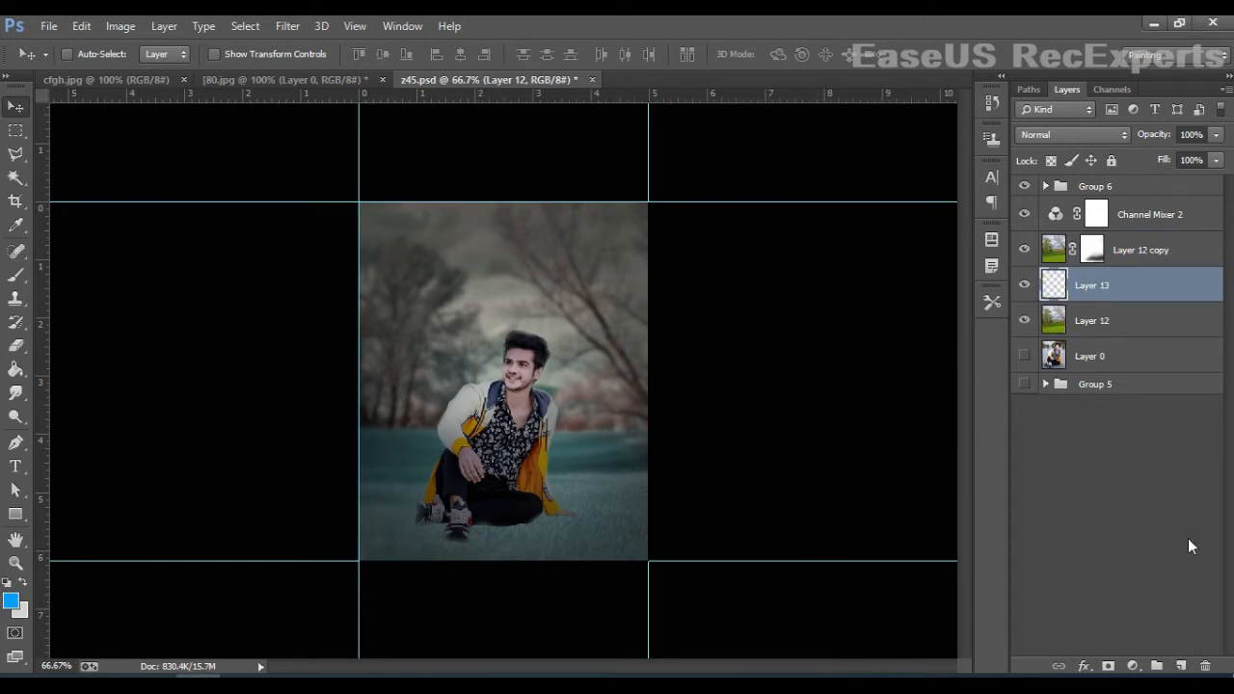
click(10, 604)
drag(811, 585, 764, 620)
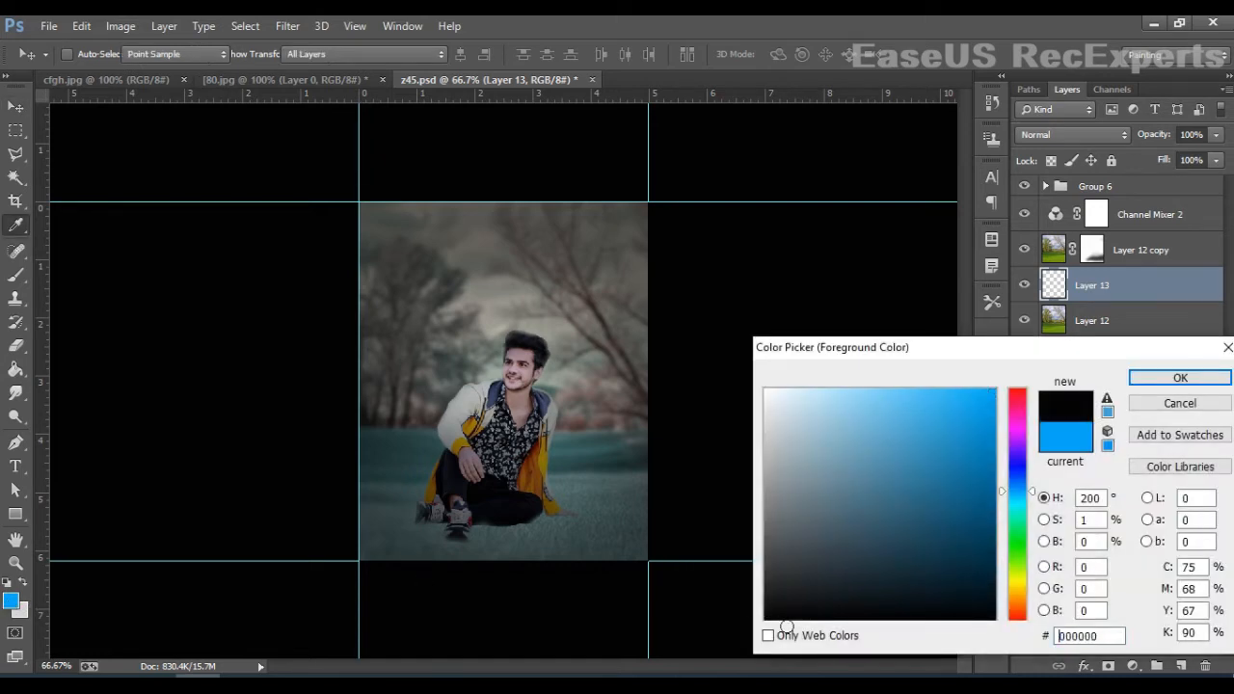
click(1181, 377)
key(v)
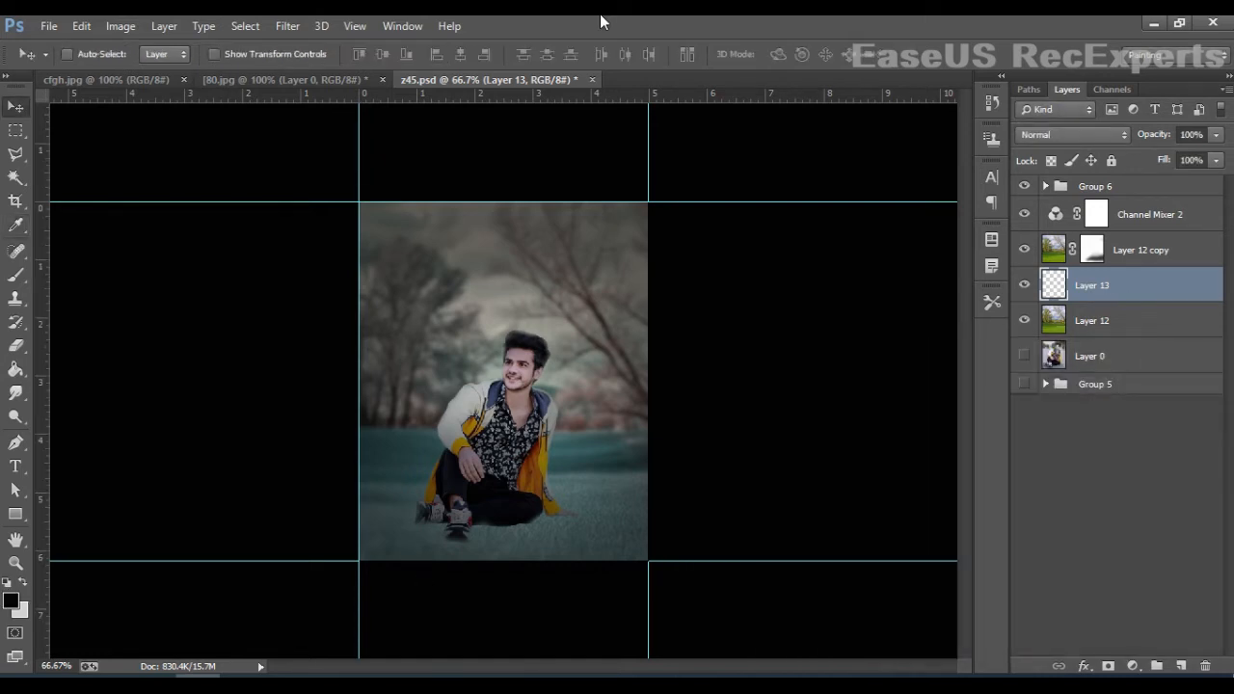
Step: Paint soft black shading across the upper part of the picture on the new blank layer
click(15, 275)
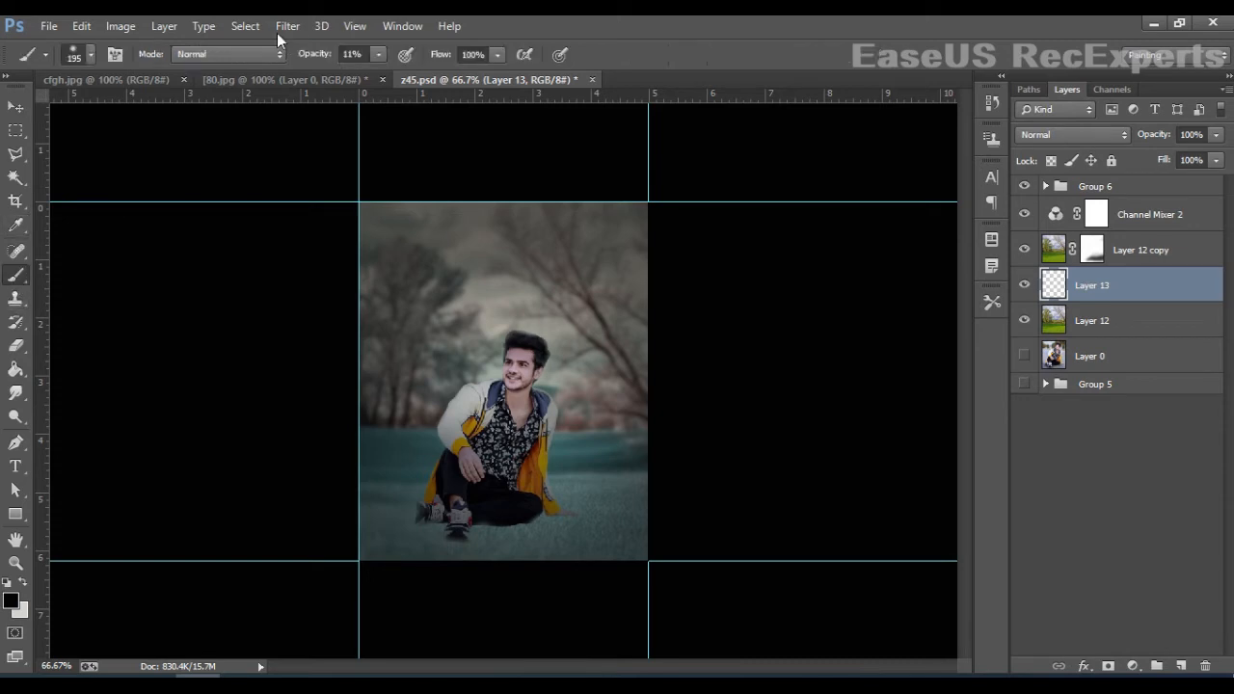
click(378, 54)
click(388, 278)
drag(553, 306, 491, 294)
Step: Try painting black at 89% brush opacity around the man and over the grass, and undo it
click(378, 55)
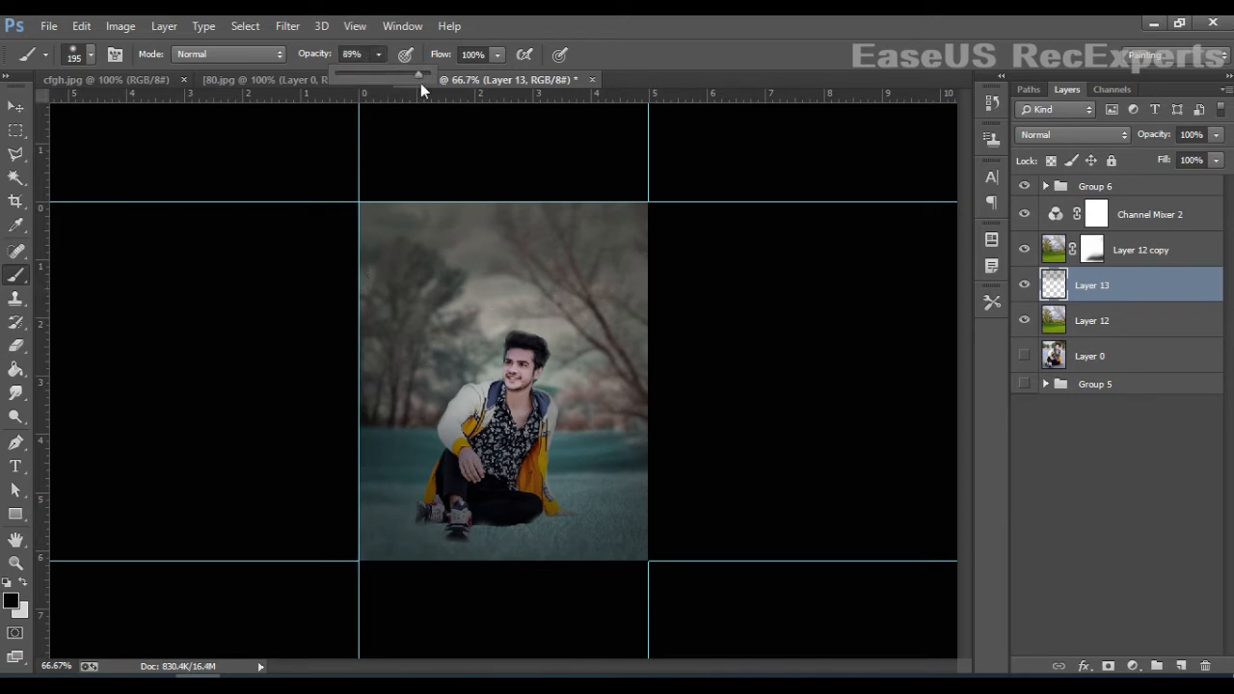
click(563, 262)
mouse_move(444, 540)
mouse_down()
mouse_move(511, 538)
mouse_move(586, 501)
mouse_up()
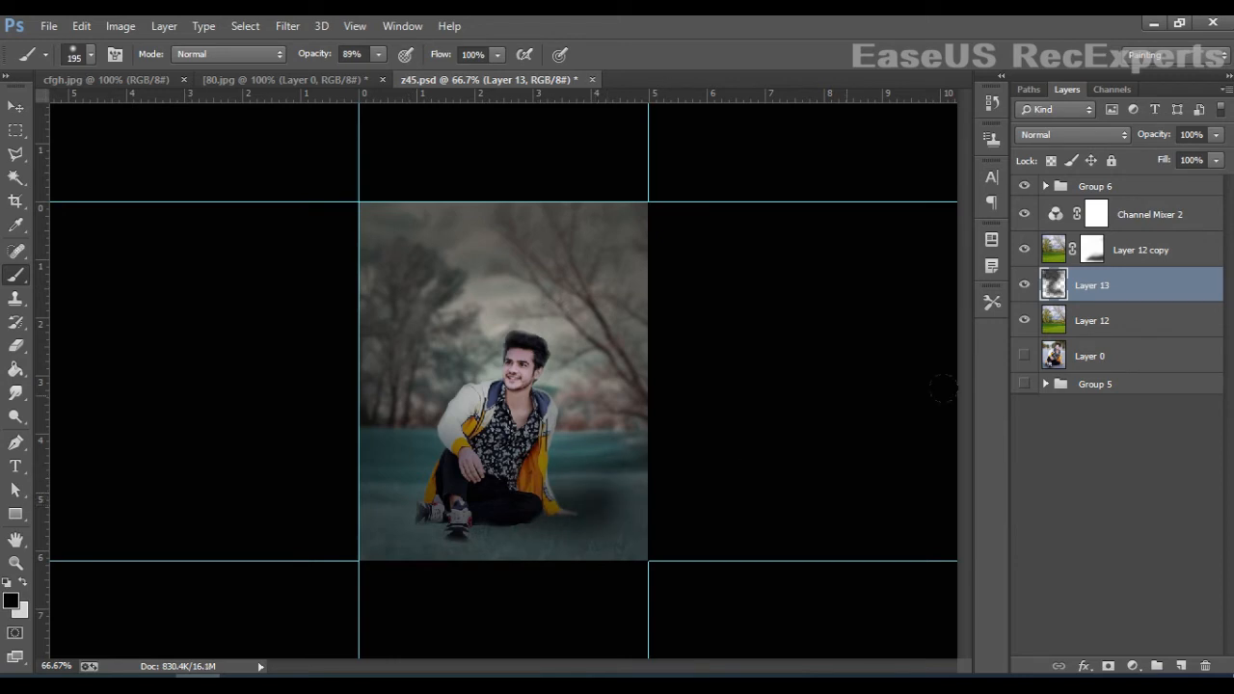
key(ctrl+z)
Step: Move the shading layer above the blurred landscape copy and darken the trees and sky with black at 42% brush opacity
drag(1123, 278, 1125, 242)
drag(382, 338, 716, 292)
key(ctrl+z)
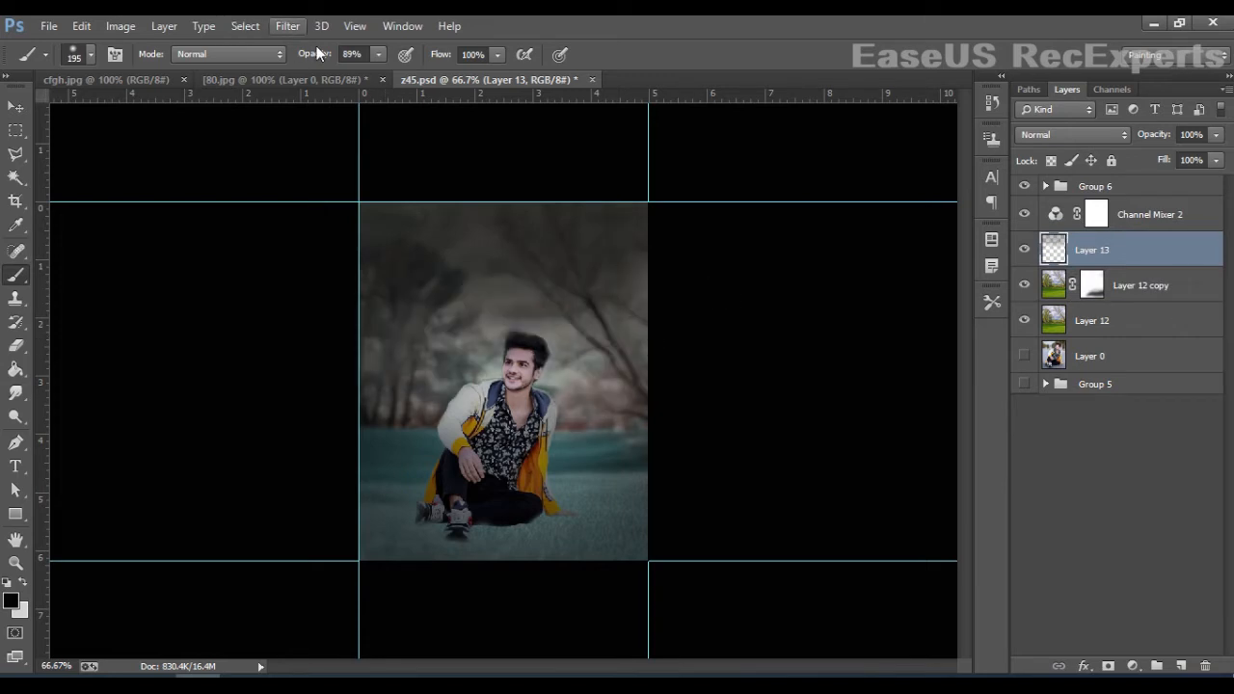
click(378, 56)
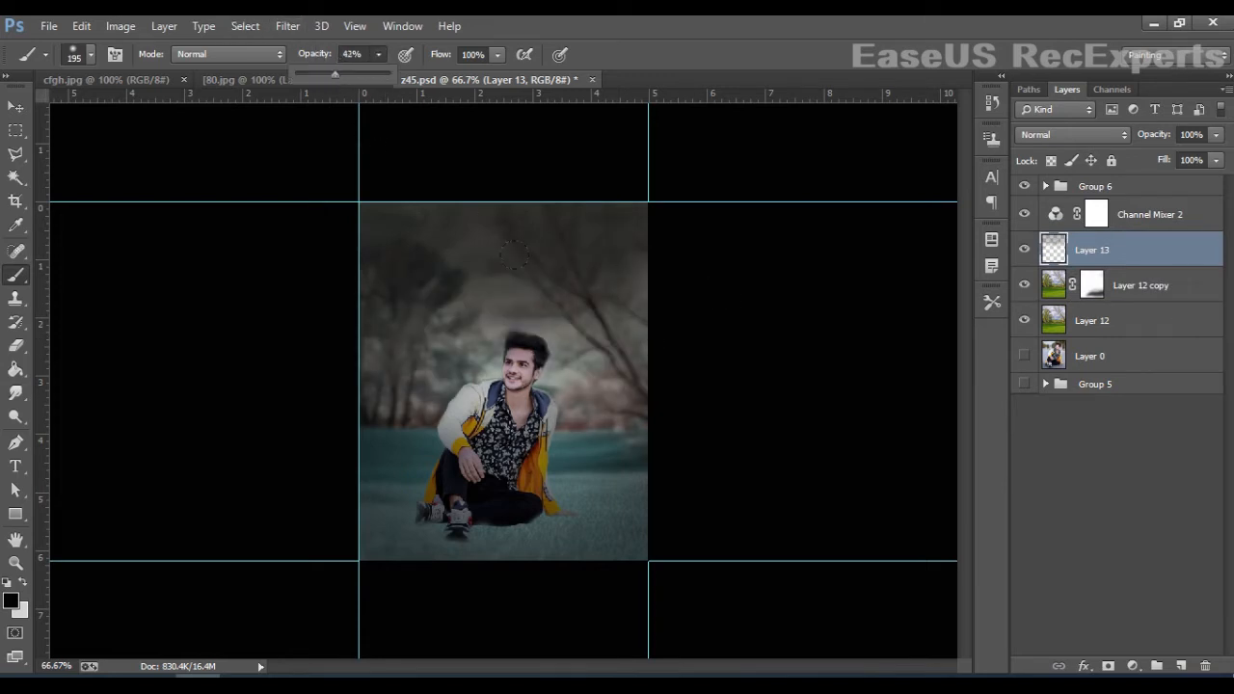
mouse_move(514, 255)
mouse_down()
mouse_move(407, 371)
mouse_move(639, 261)
mouse_move(421, 275)
mouse_move(566, 215)
mouse_move(641, 374)
mouse_move(753, 403)
mouse_move(374, 419)
mouse_move(376, 348)
mouse_up()
mouse_move(463, 338)
mouse_down()
mouse_move(498, 298)
mouse_move(575, 292)
mouse_move(675, 182)
mouse_move(396, 292)
mouse_move(380, 247)
mouse_move(668, 320)
mouse_move(585, 367)
mouse_move(642, 393)
mouse_move(693, 398)
mouse_move(701, 340)
mouse_up()
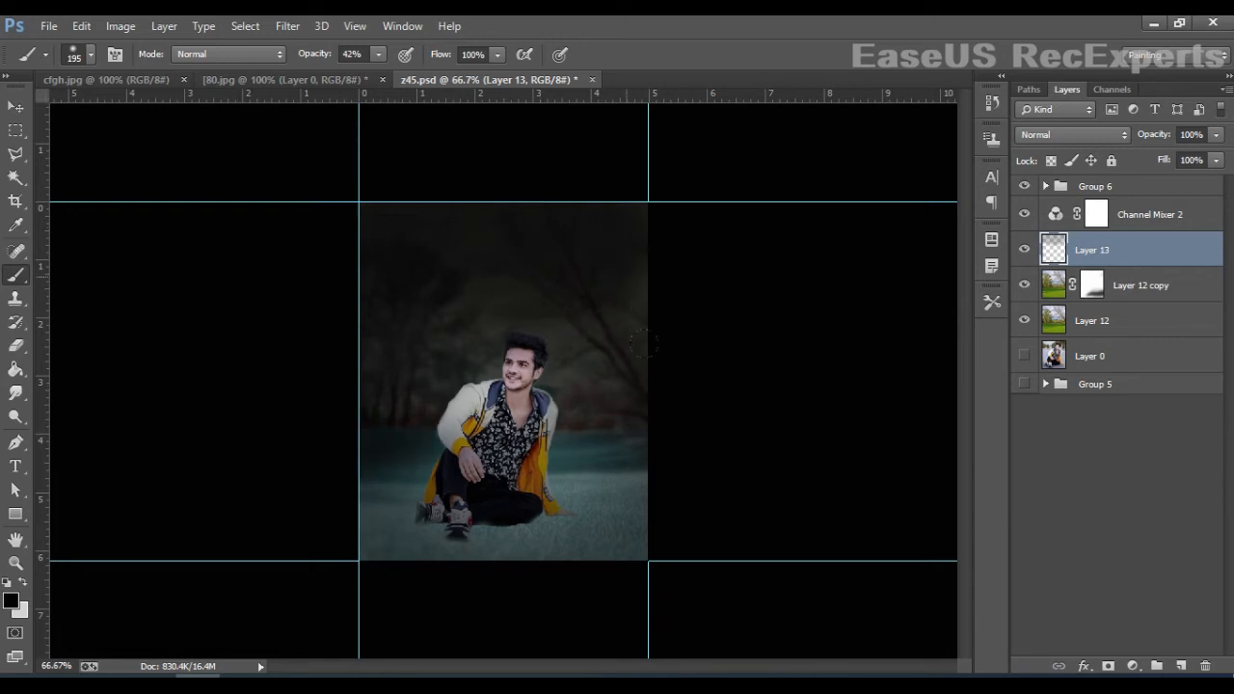
click(15, 106)
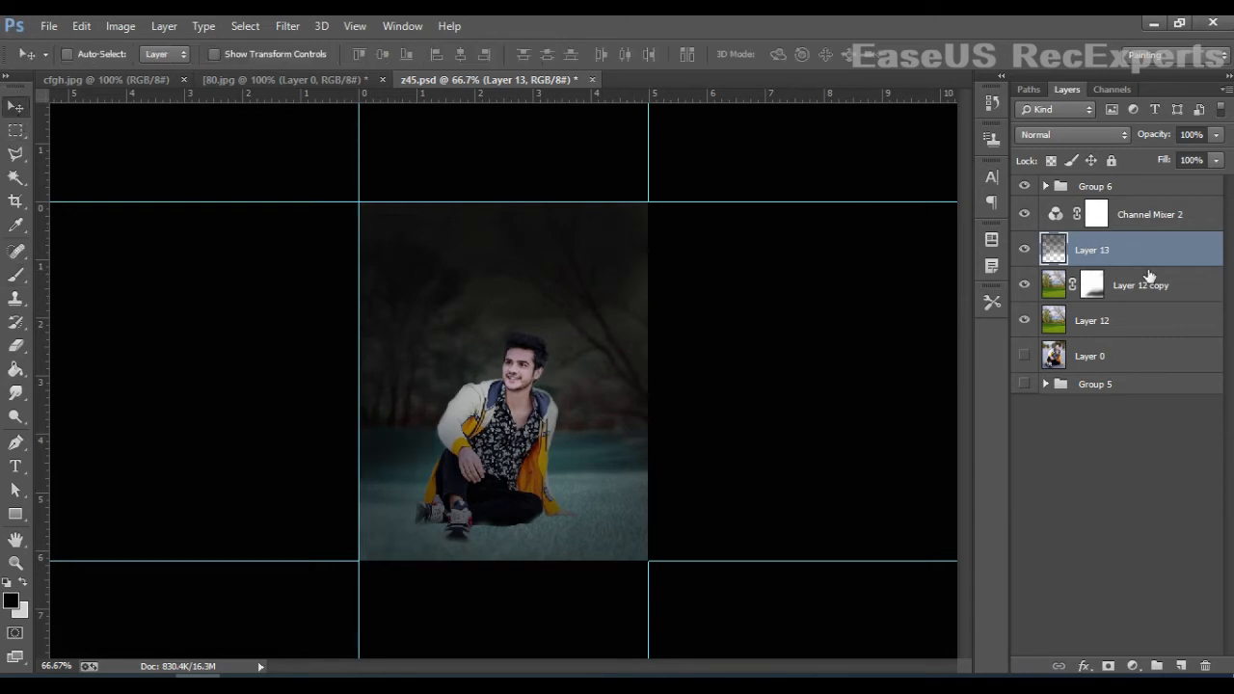
click(1025, 250)
click(1025, 250)
Step: Group the landscape, its blurred copy, the shading layer and the Channel Mixer 2 adjustment together
click(1122, 321)
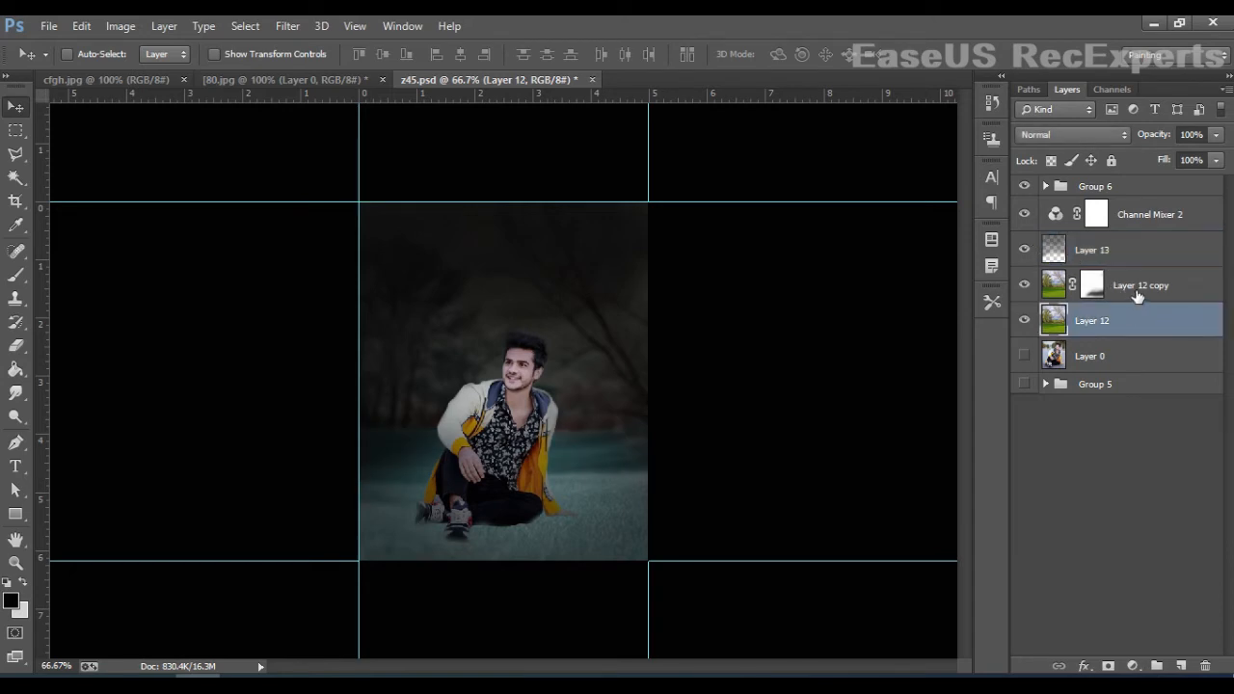
shift+click(1134, 295)
shift+click(1134, 249)
shift+click(1137, 216)
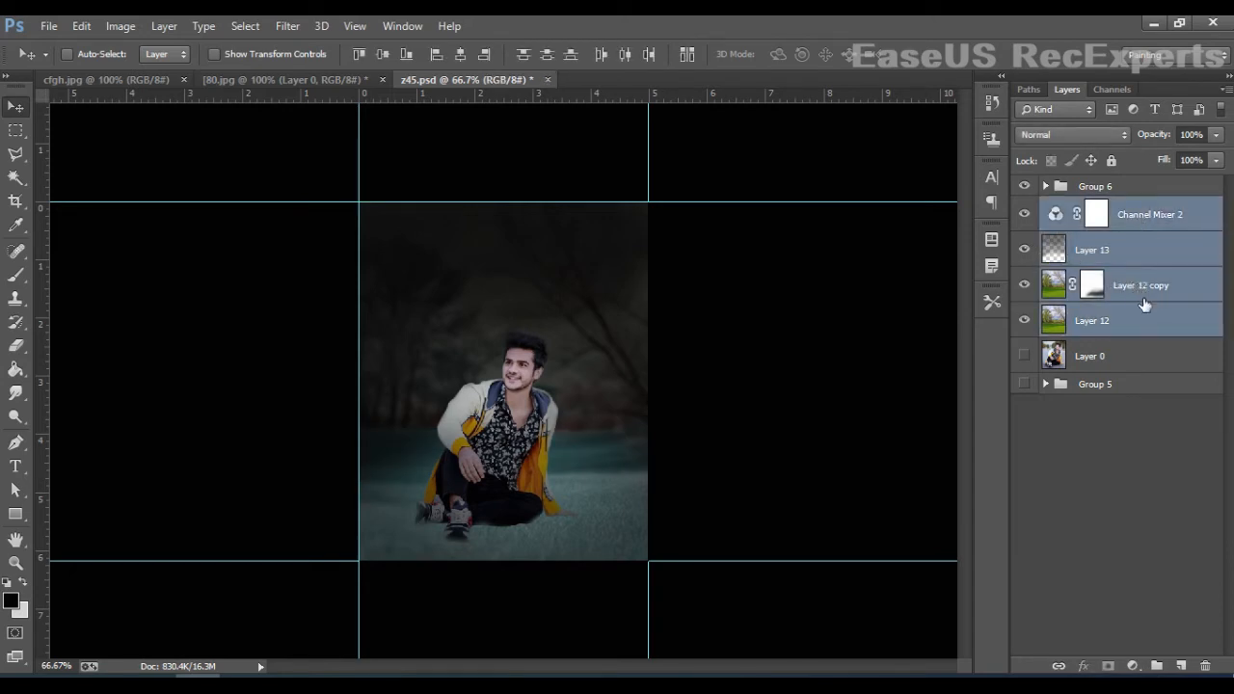
drag(1143, 304, 1156, 666)
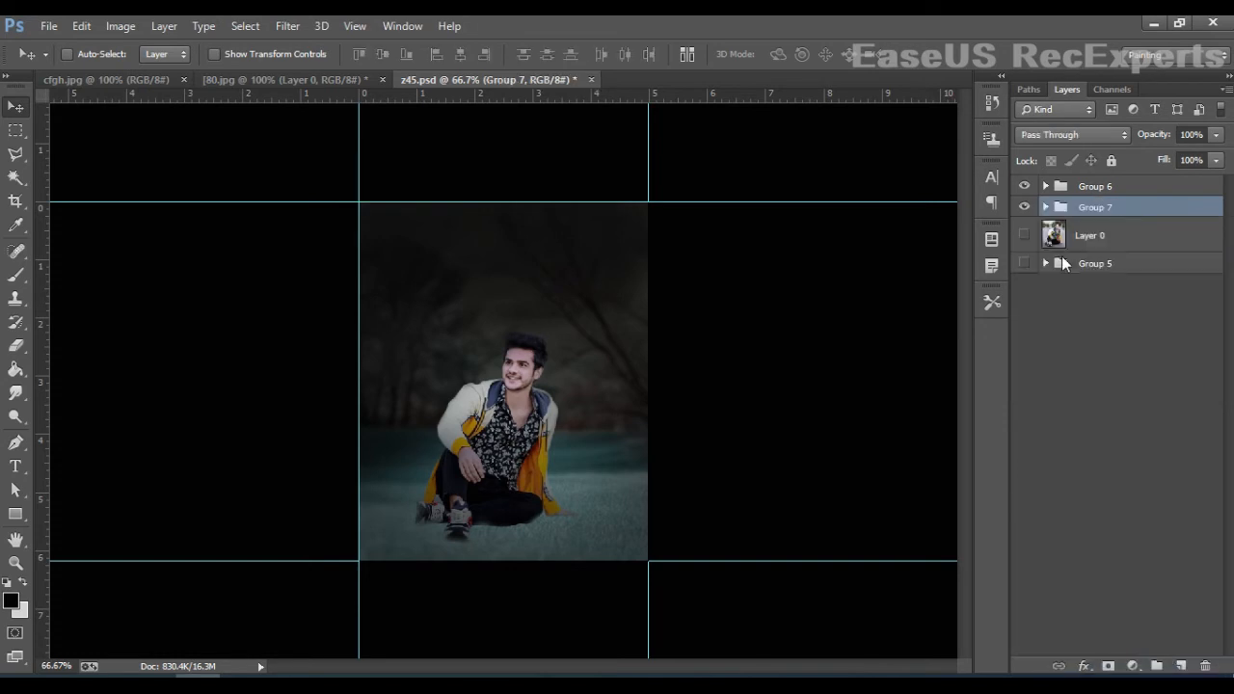
Step: Compare the picture with the background group hidden and shown
click(1027, 209)
click(1027, 209)
click(1027, 209)
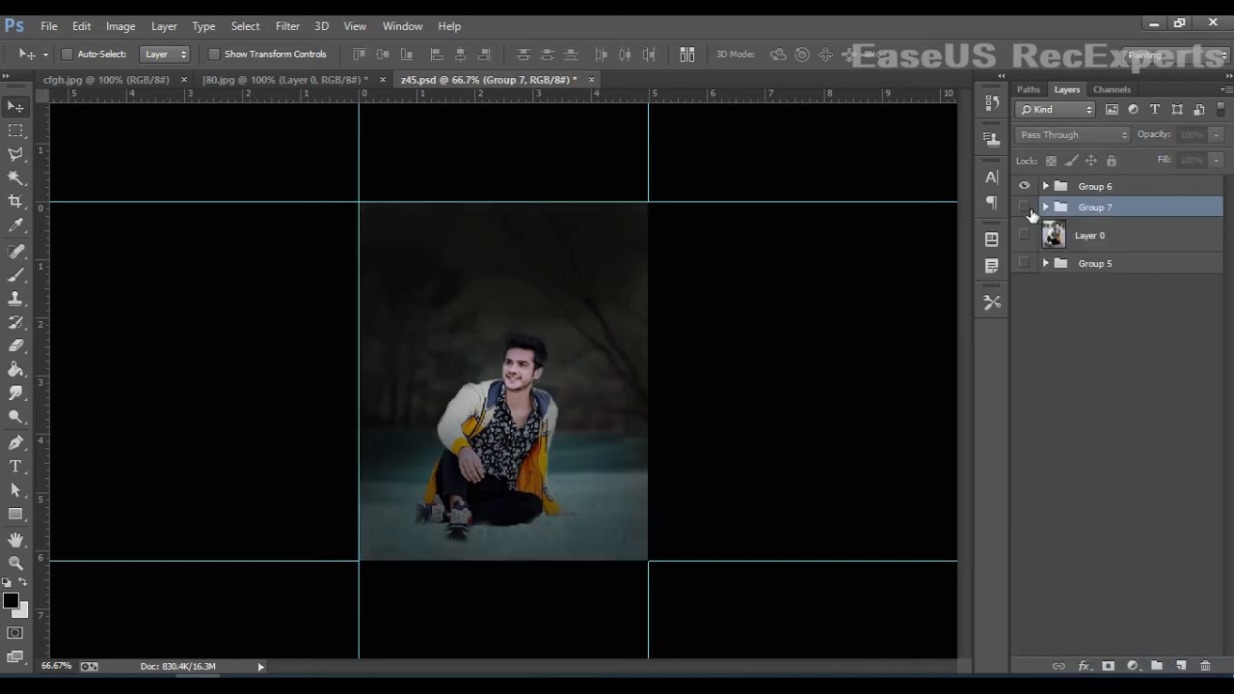
click(1026, 208)
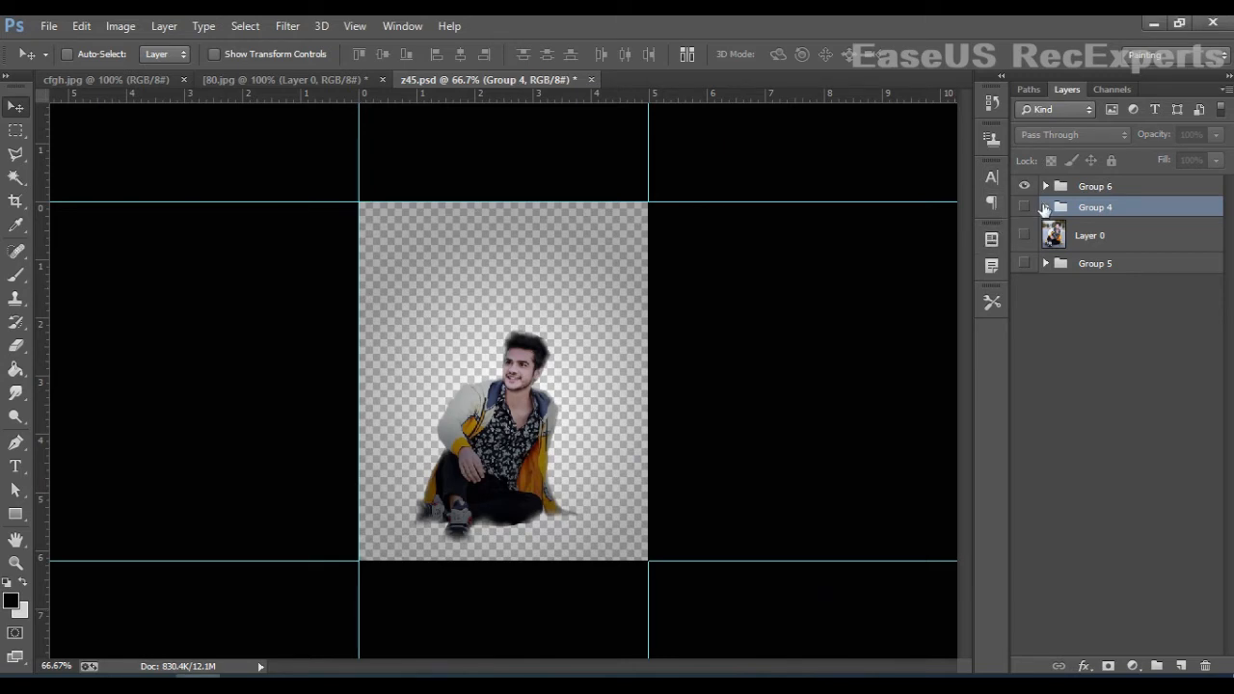
click(1034, 208)
click(1033, 208)
click(1033, 208)
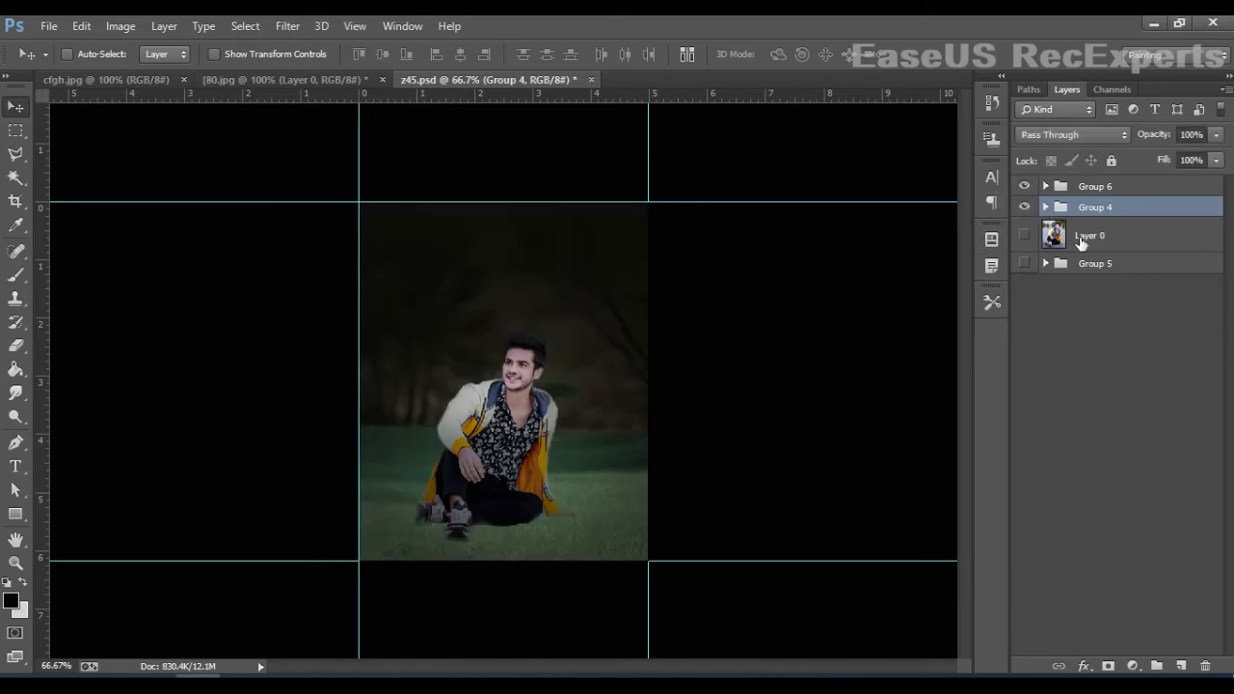
Step: Delete the hidden original photo layer, Layer 0
click(1079, 241)
click(1204, 665)
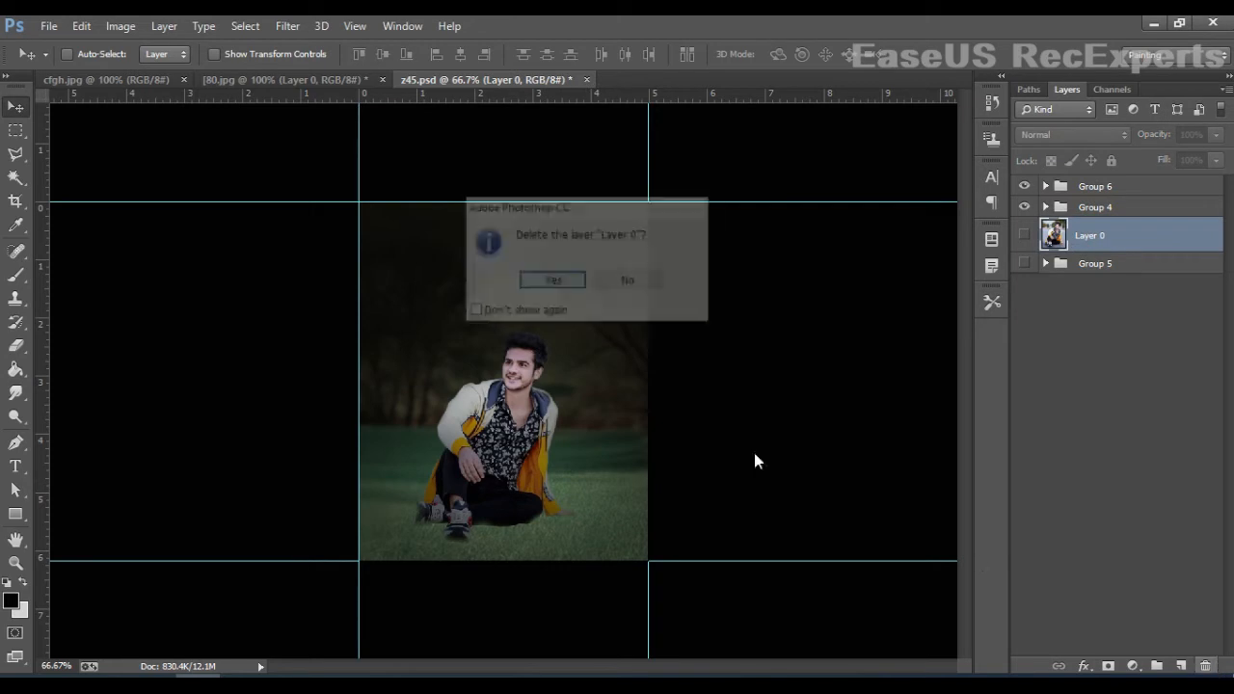
click(553, 280)
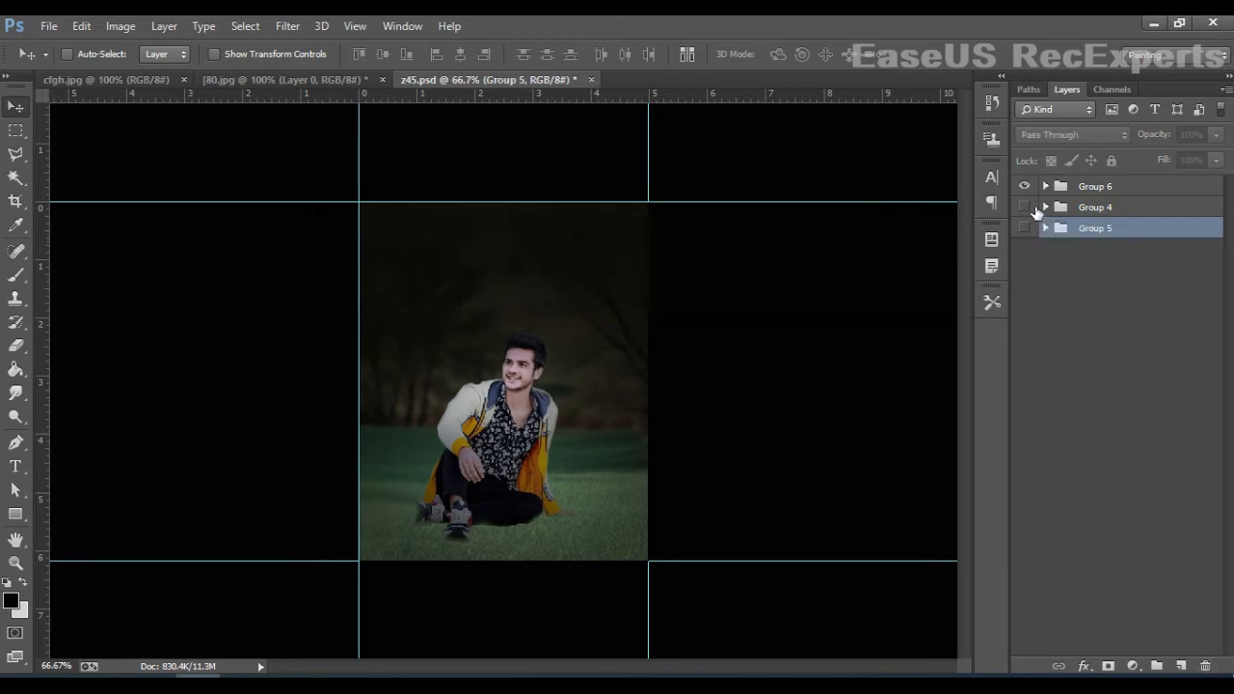
Step: Show Group 4 again and examine the layers it contains
click(1034, 208)
click(1046, 207)
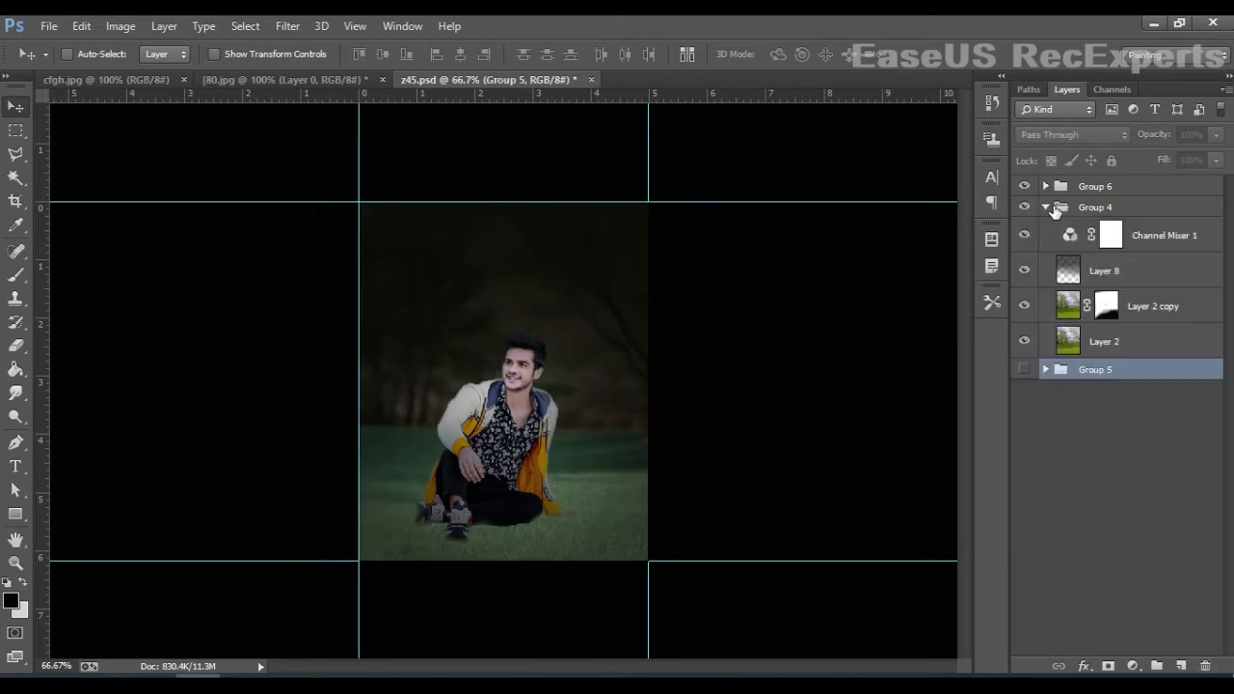
click(1047, 207)
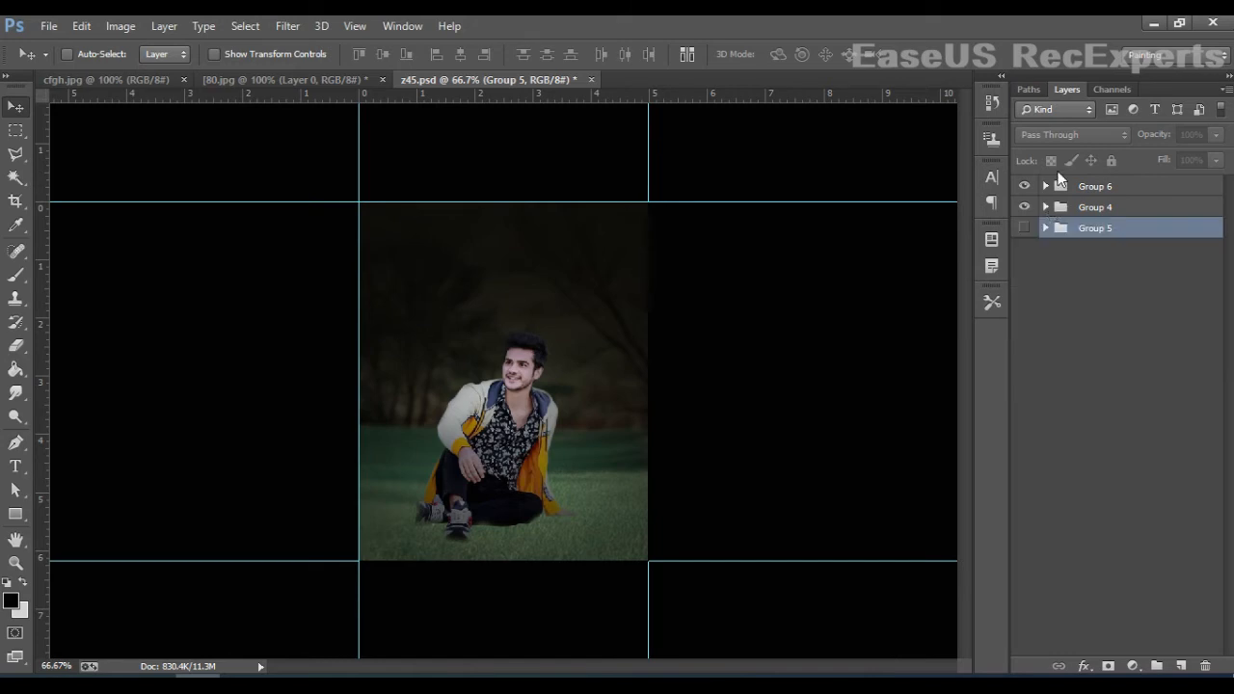
Step: Add a new empty layer directly above Group 4, ready for brush painting
click(1088, 192)
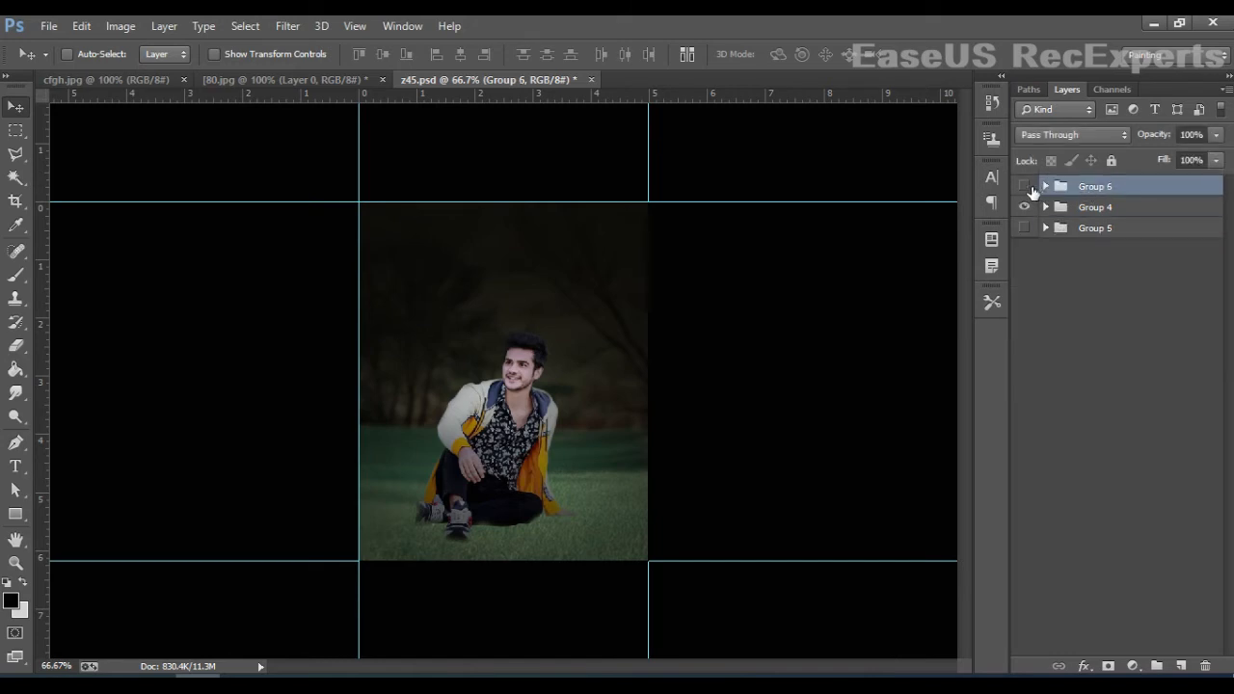
click(1028, 188)
key(alt+bracketleft)
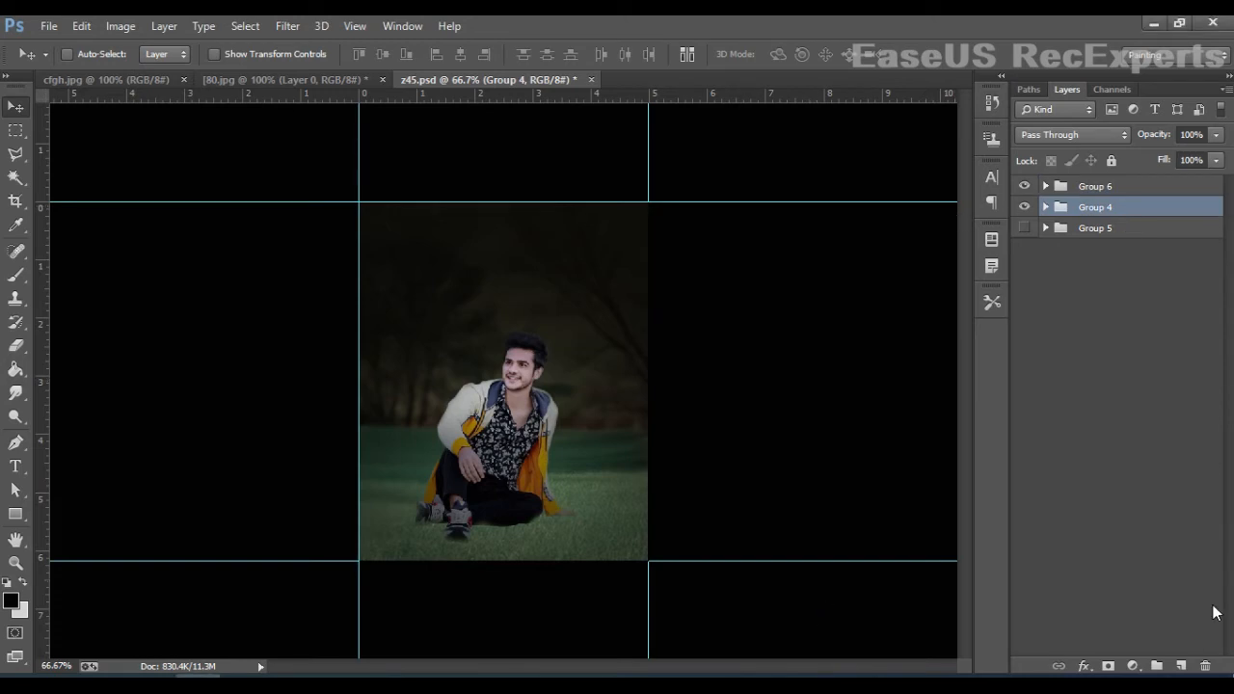
click(1186, 667)
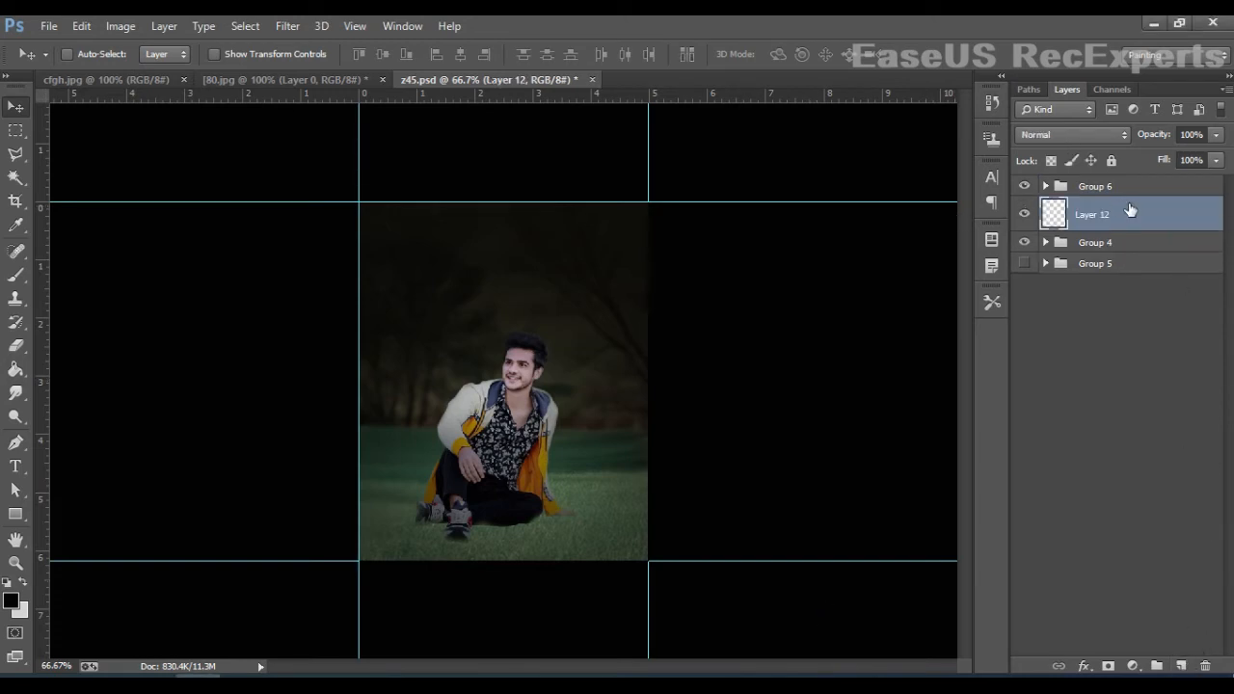
click(16, 275)
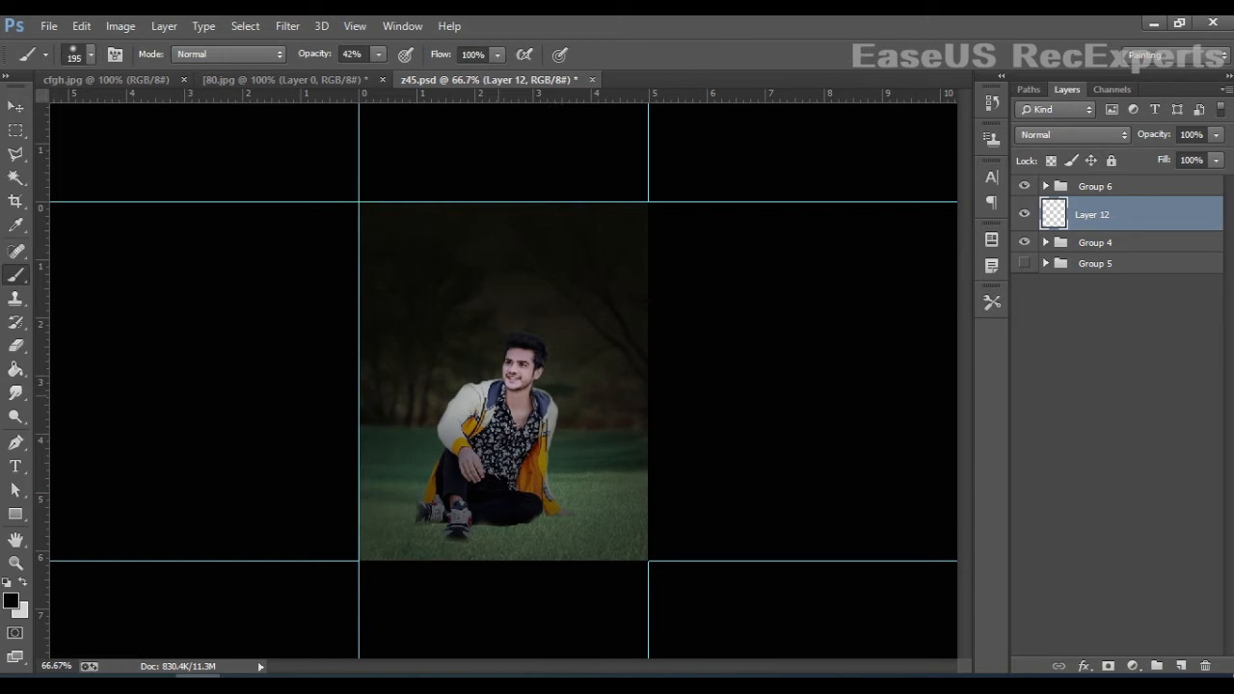
drag(492, 542, 700, 469)
key(ctrl+z)
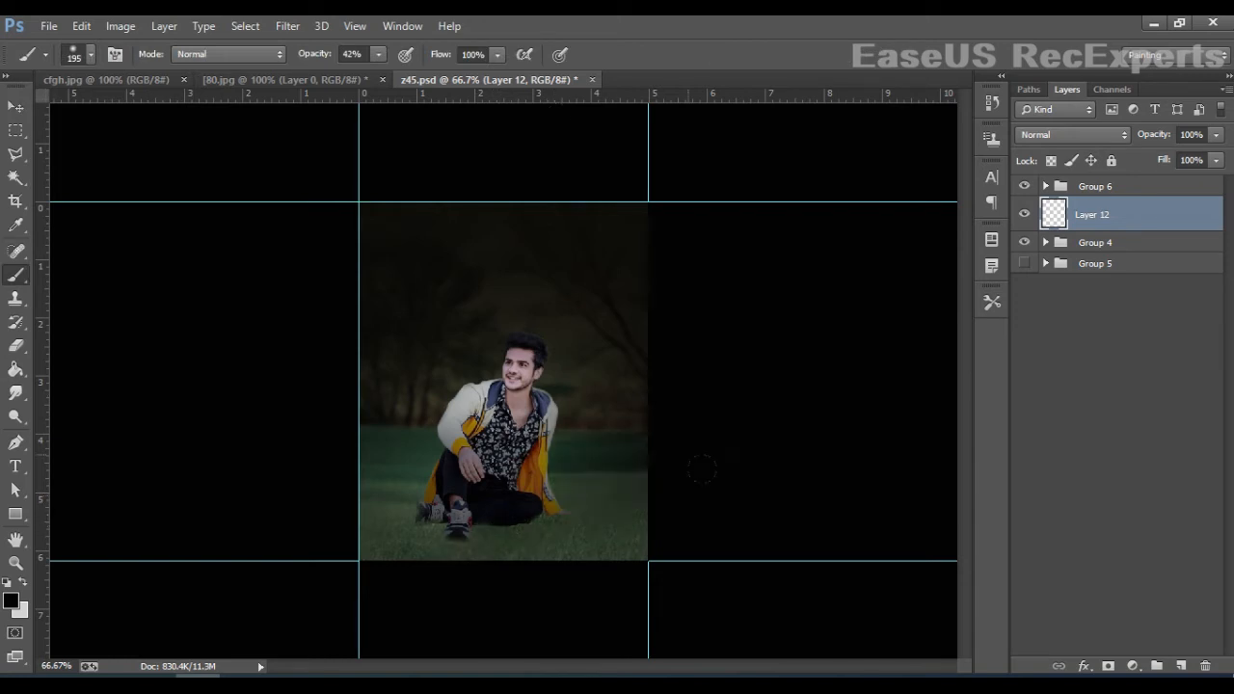
key(ctrl+z)
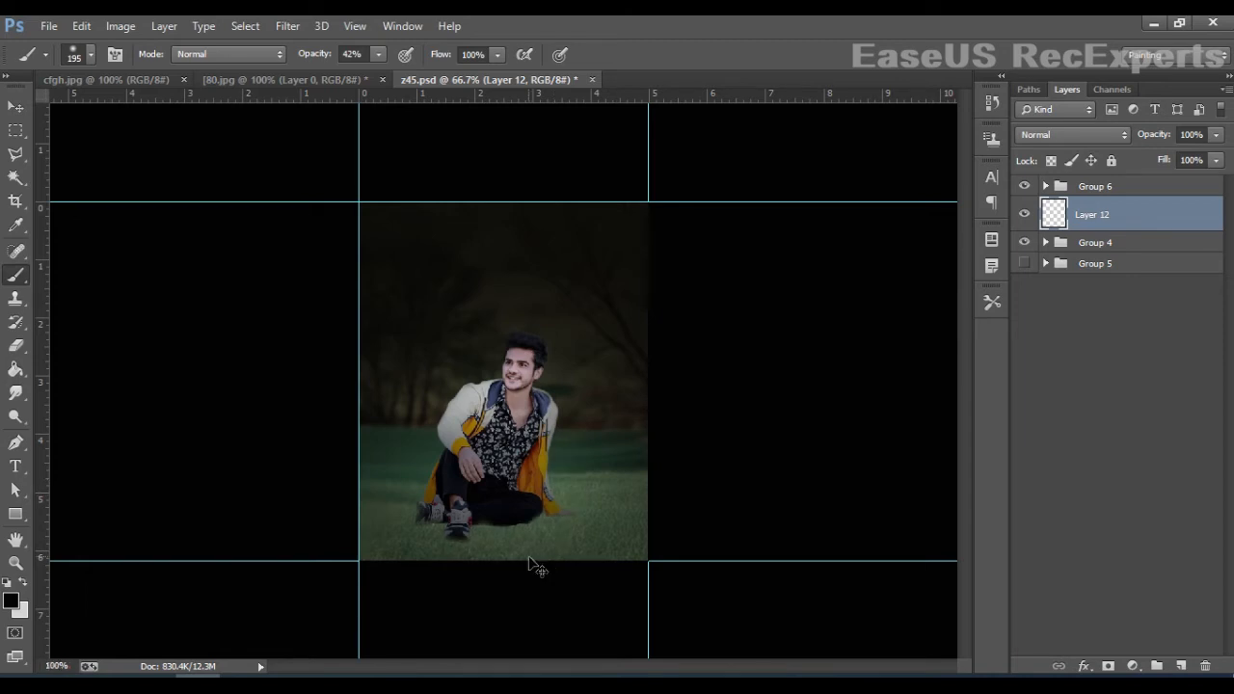
Step: Paint a soft black contact shadow on the grass beneath the folded leg with a 22 px brush at 0% hardness and 42% opacity
key(ctrl+plus)
key(ctrl+plus)
key(ctrl+plus)
drag(551, 509, 534, 347)
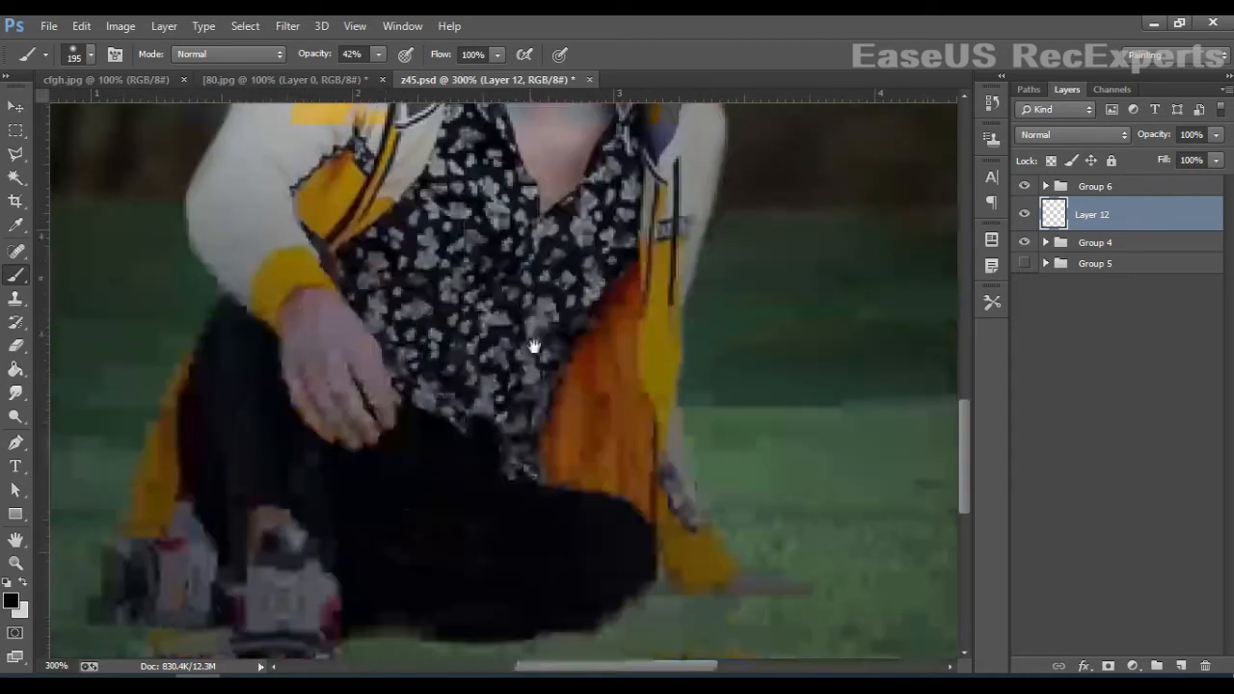
right_click(568, 439)
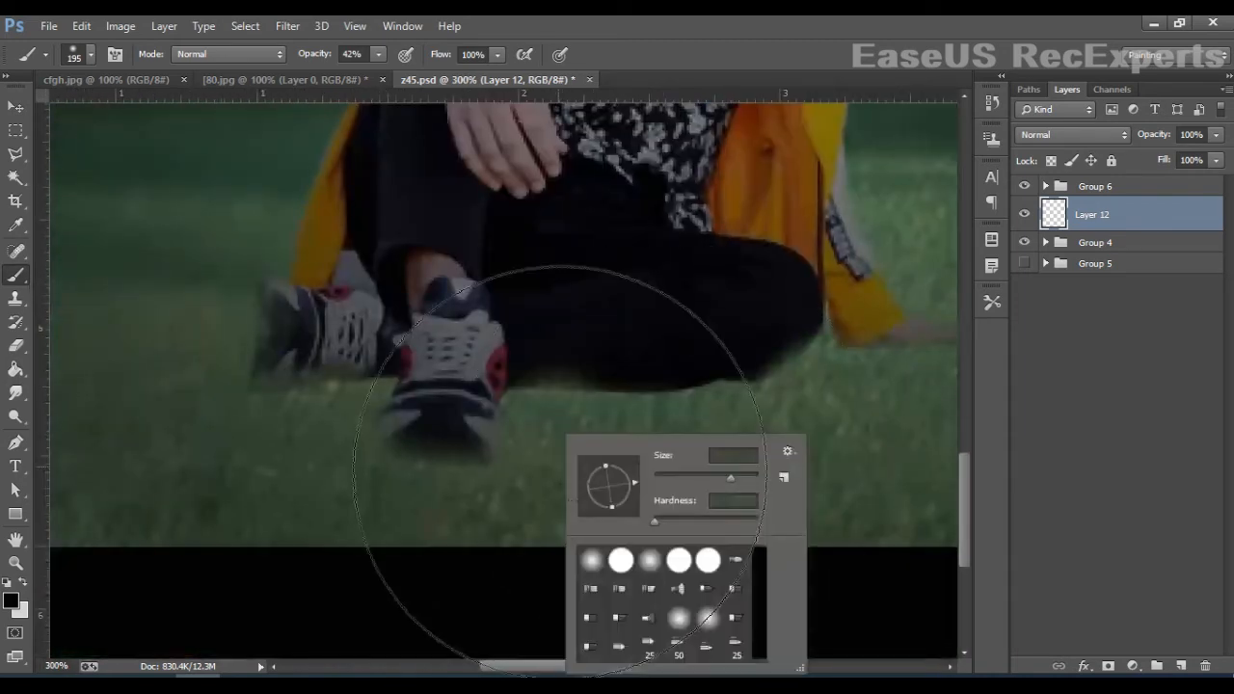
click(680, 476)
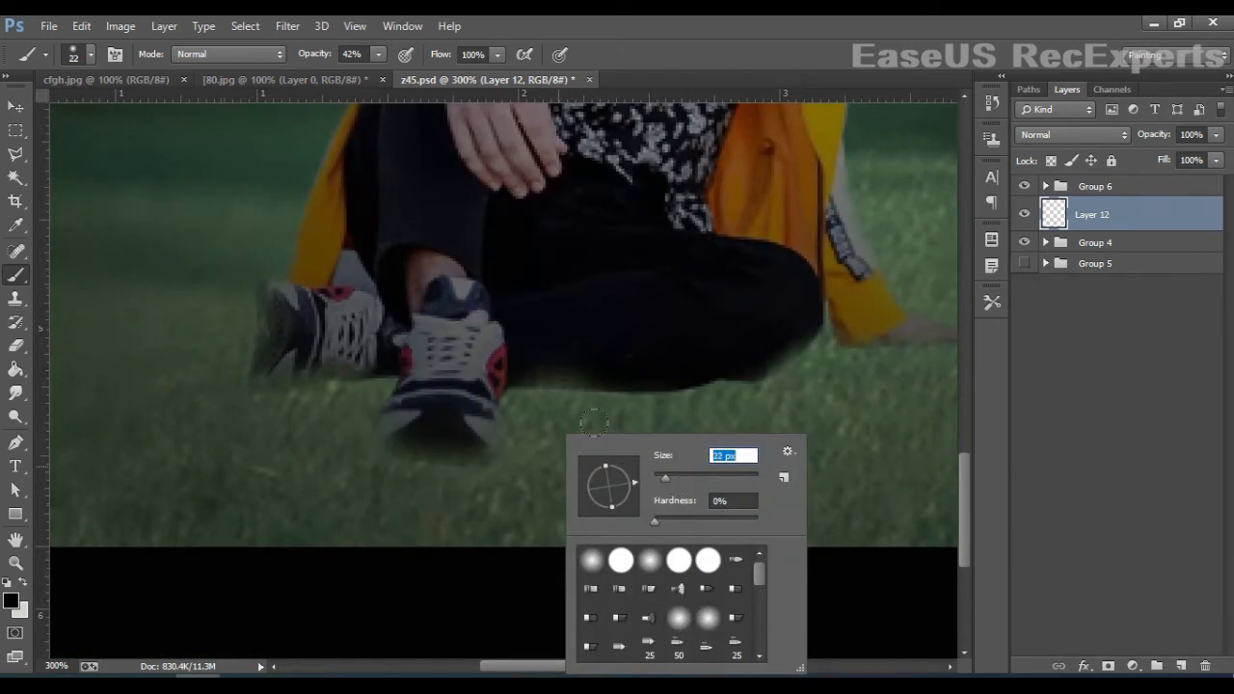
mouse_move(517, 391)
mouse_down()
mouse_move(670, 414)
mouse_move(801, 374)
mouse_move(837, 347)
mouse_move(943, 347)
mouse_up()
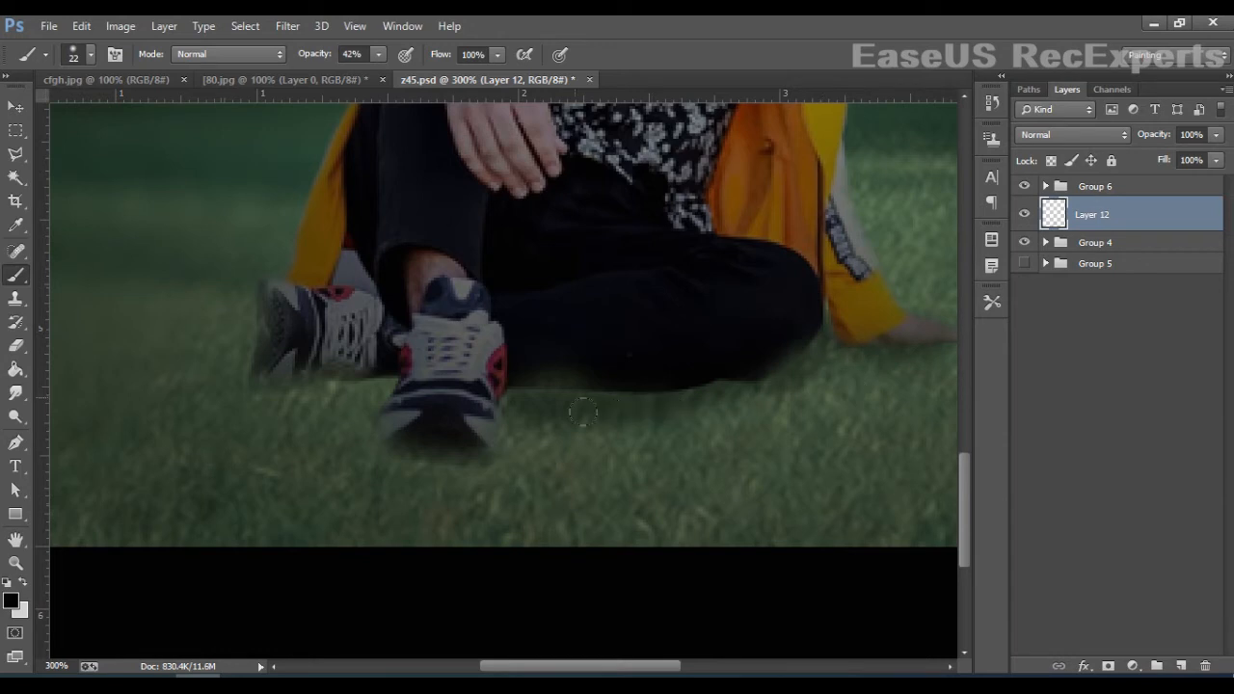
Step: Darken the grass around both shoes and beneath the man's resting hand with the same small soft brush
mouse_move(582, 412)
mouse_down()
mouse_move(518, 424)
mouse_move(446, 484)
mouse_move(388, 441)
mouse_move(401, 395)
mouse_move(284, 387)
mouse_up()
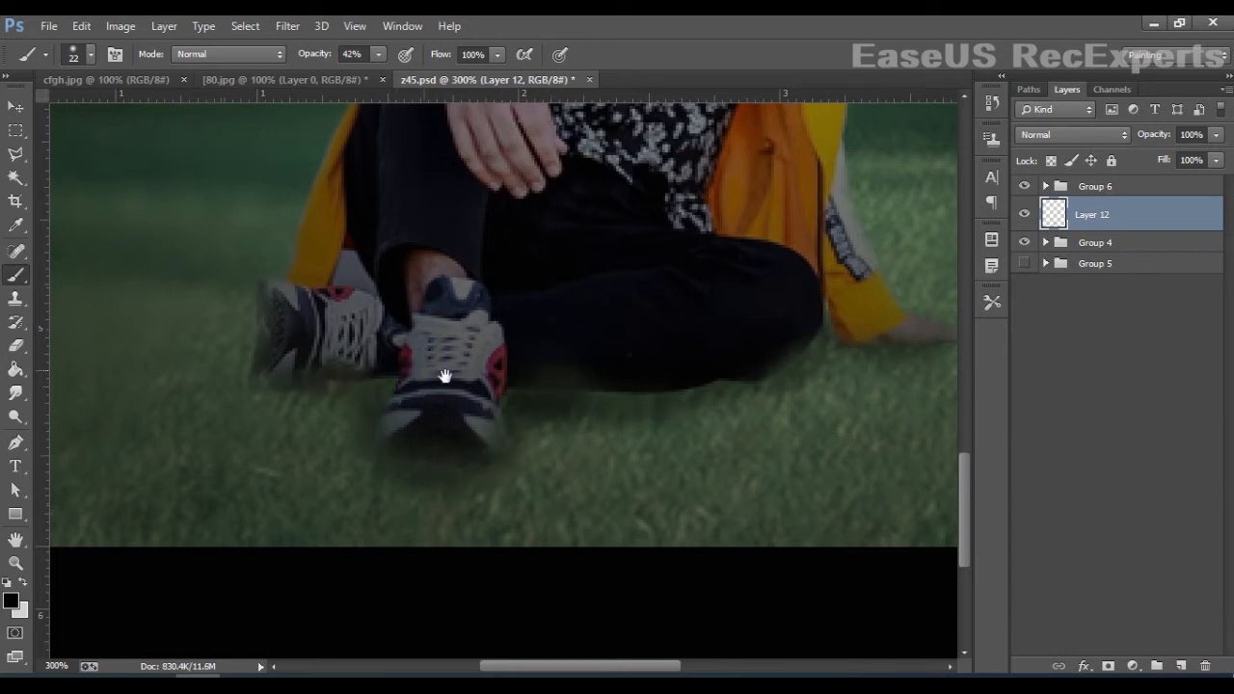
drag(445, 376, 523, 524)
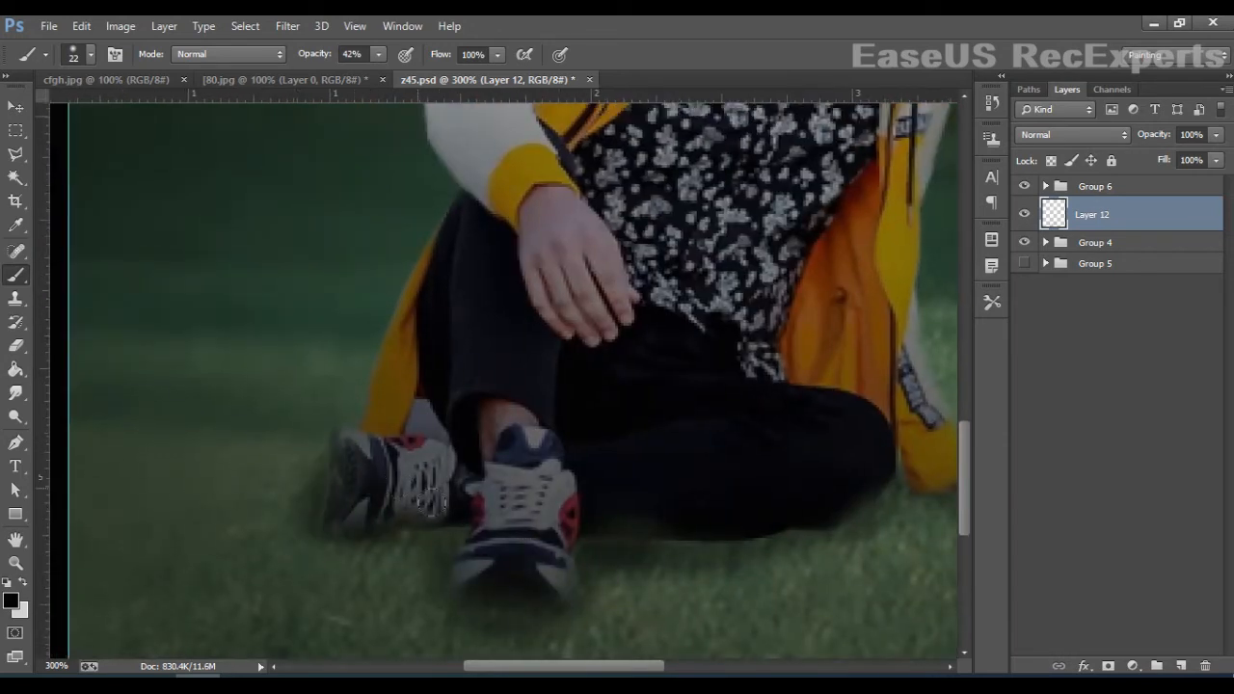
mouse_move(429, 505)
mouse_down()
mouse_move(368, 513)
mouse_move(368, 533)
mouse_move(490, 522)
mouse_move(474, 592)
mouse_move(512, 607)
mouse_up()
mouse_move(591, 556)
mouse_down()
mouse_move(666, 584)
mouse_move(565, 584)
mouse_up()
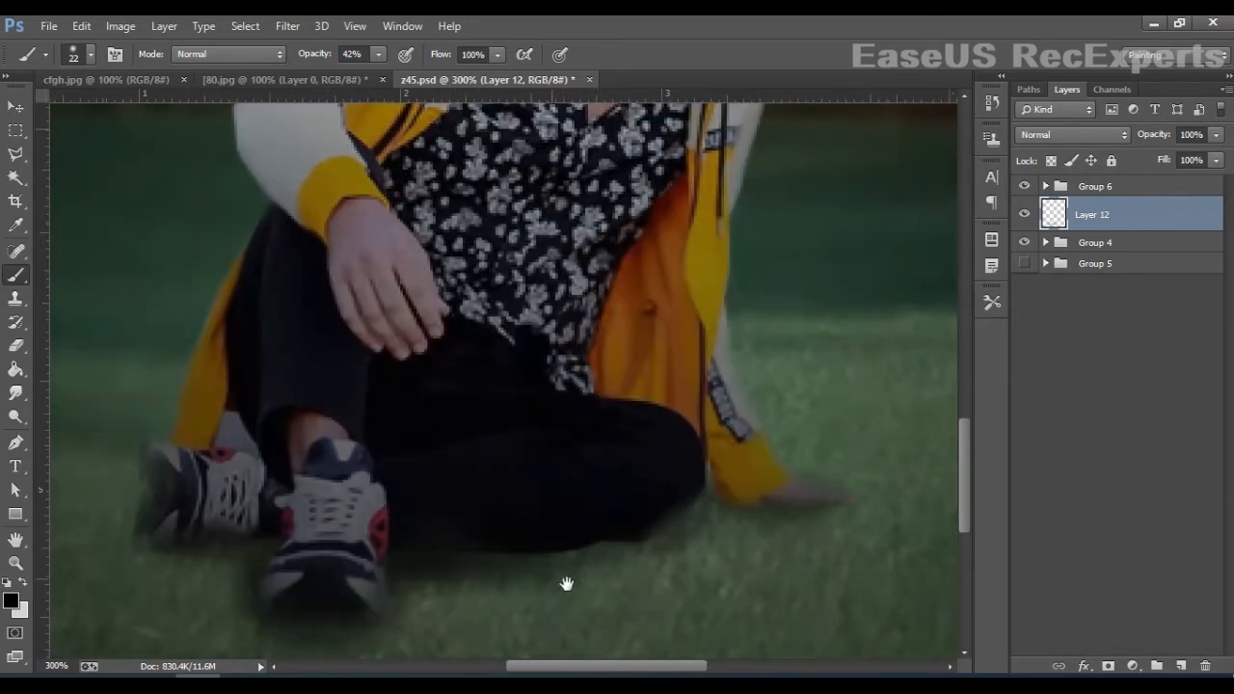
mouse_move(723, 537)
mouse_down()
mouse_move(607, 590)
mouse_move(754, 566)
mouse_up()
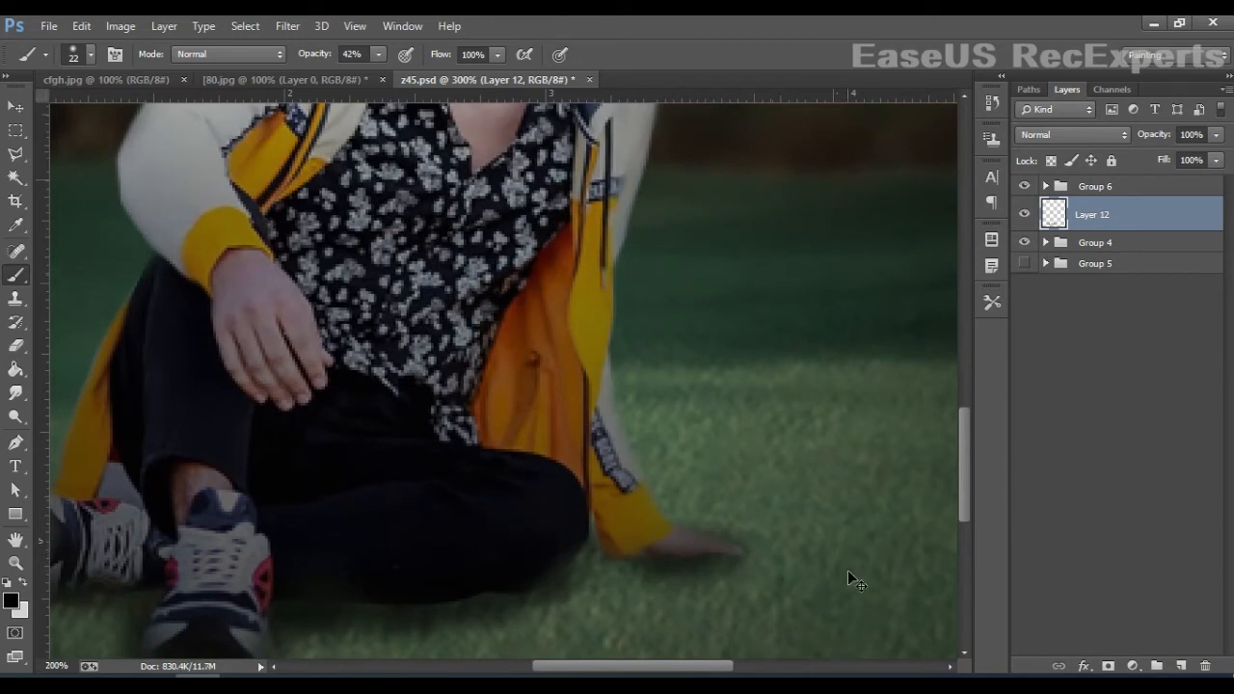
key(ctrl+0)
key(ctrl+1)
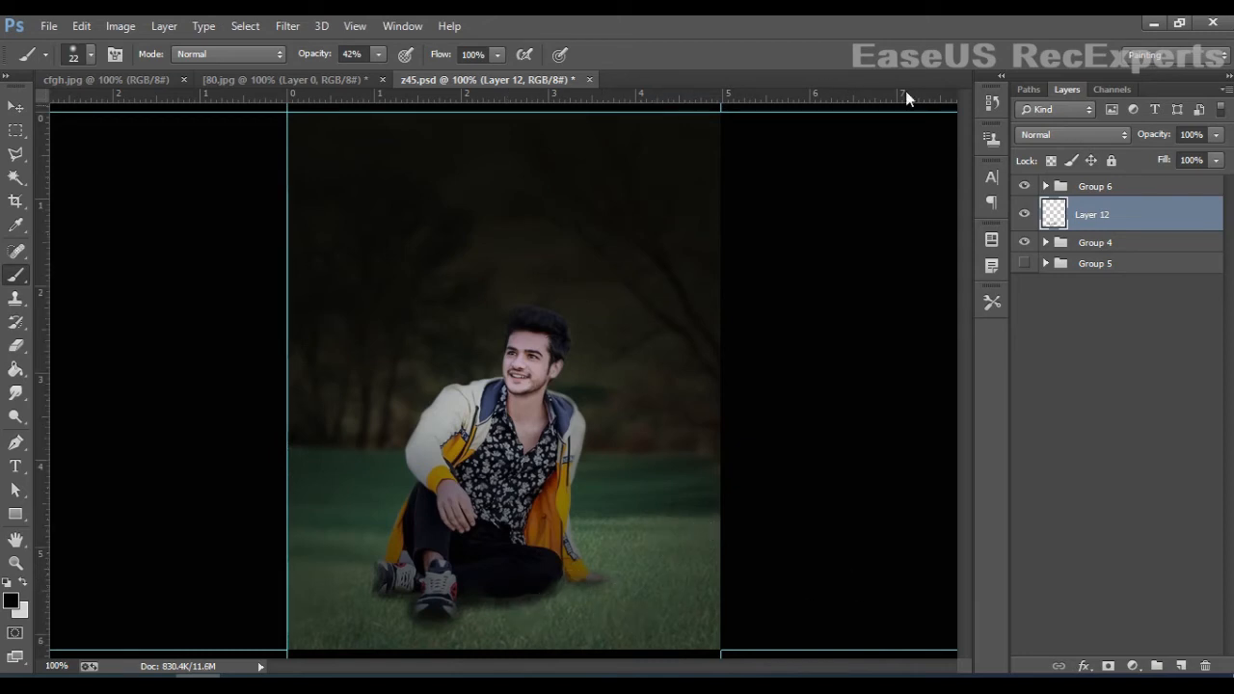
Step: Add another layer and paint a broad soft shadow on the grass in front of the man with a 181 px brush
click(1181, 665)
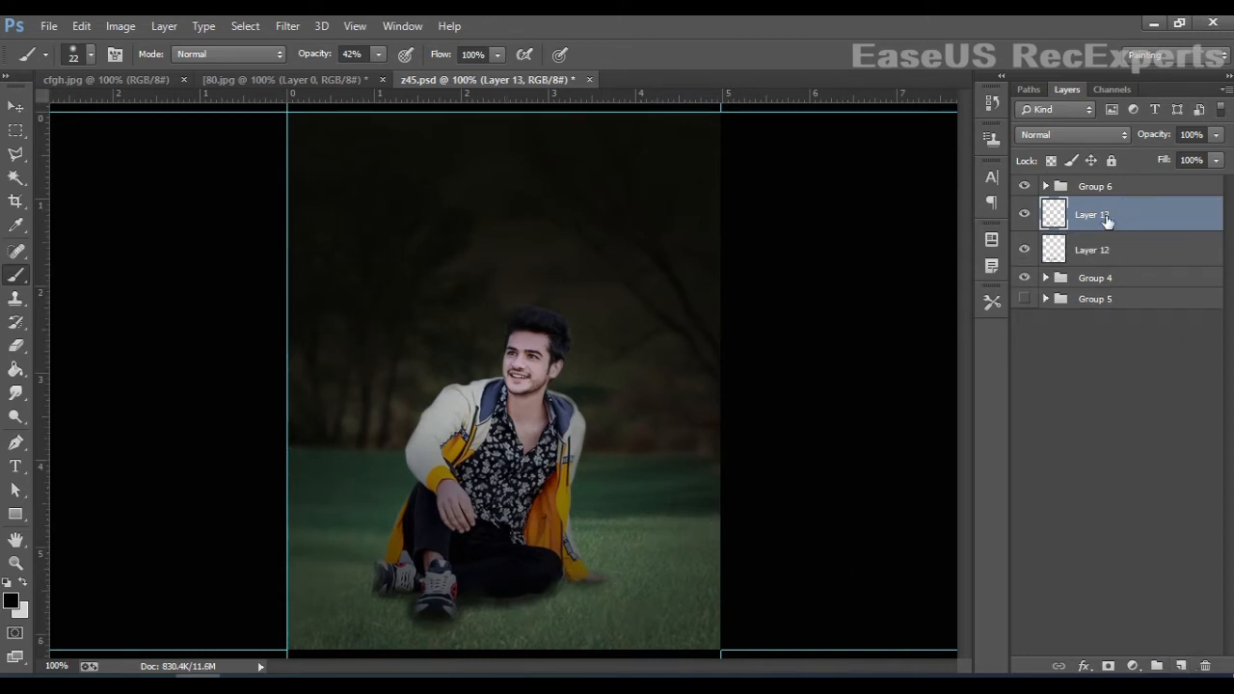
right_click(518, 572)
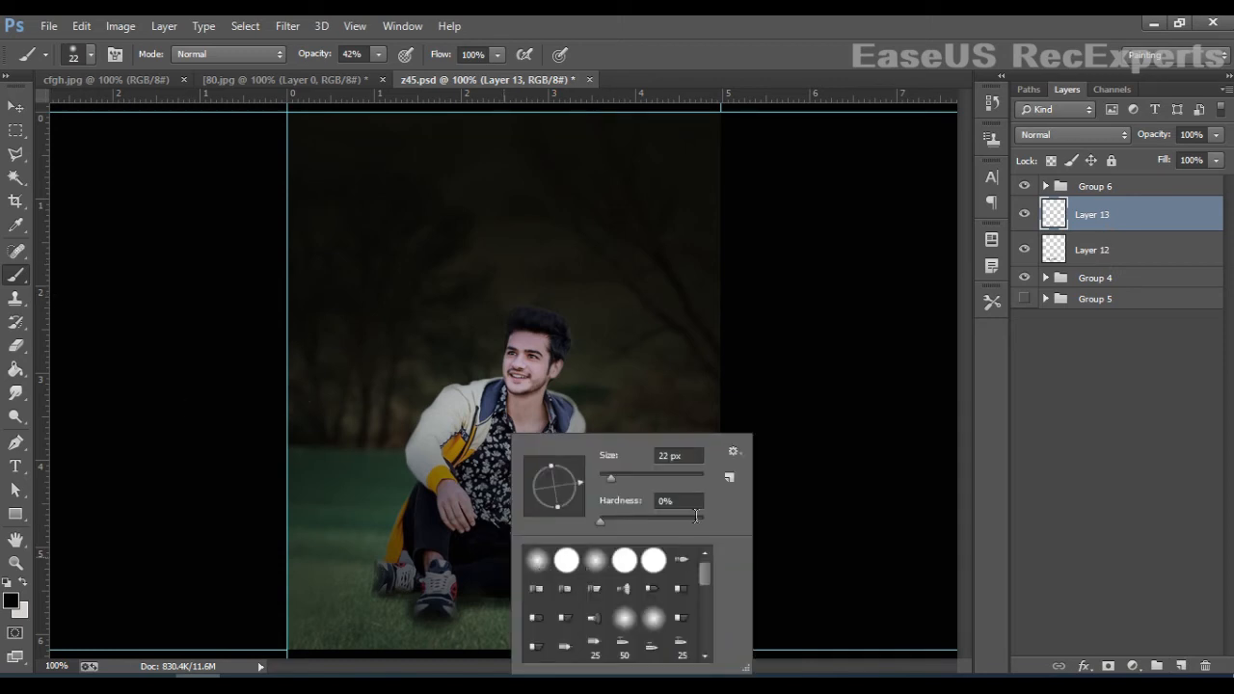
click(472, 596)
click(475, 597)
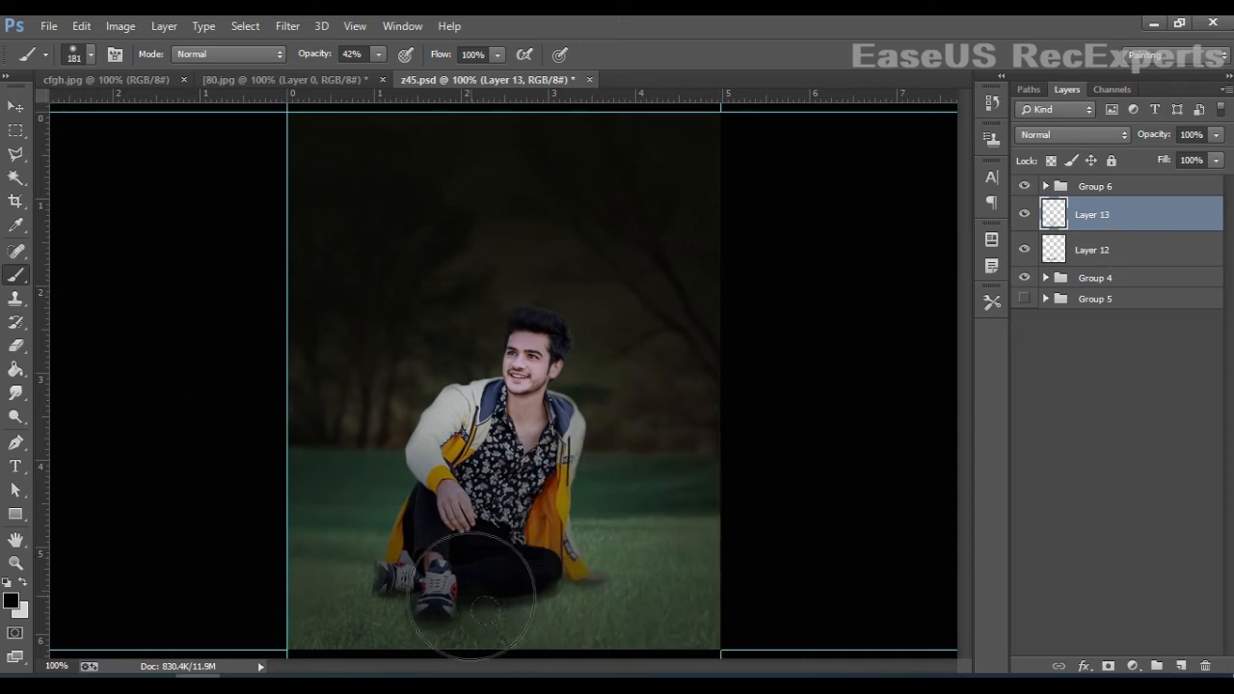
mouse_move(496, 606)
mouse_down()
mouse_move(468, 620)
mouse_move(510, 584)
mouse_move(546, 619)
mouse_move(440, 591)
mouse_move(487, 602)
mouse_up()
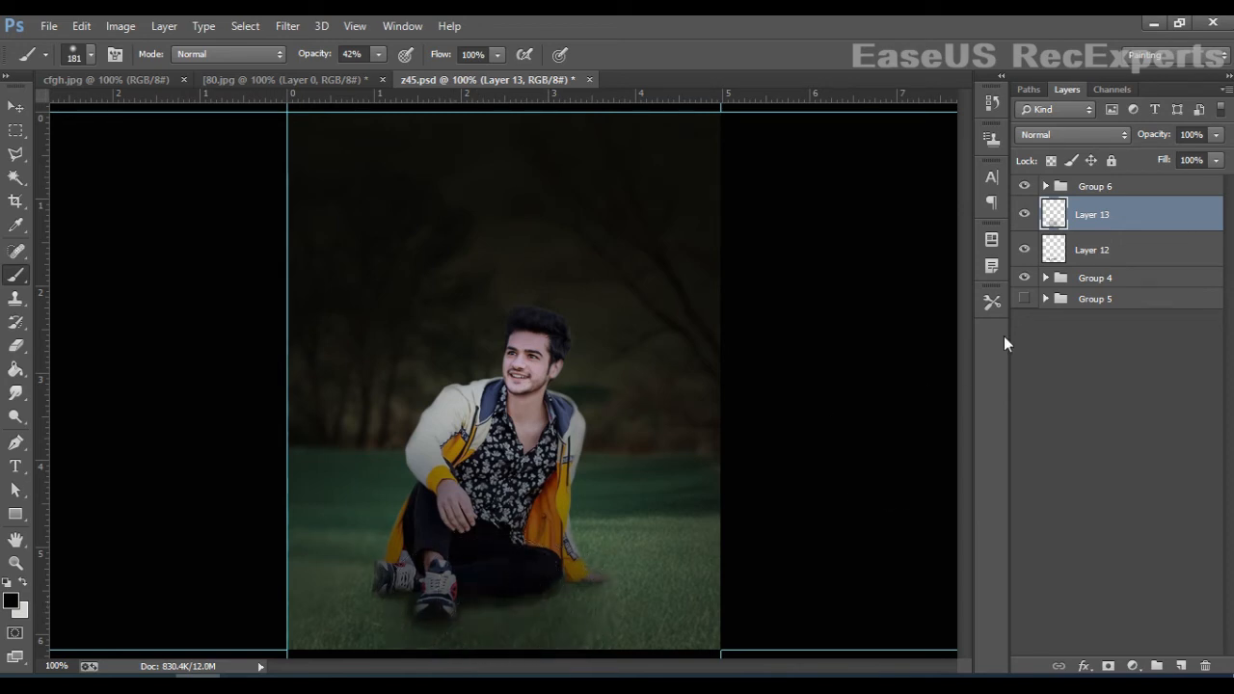
Step: On a new layer, paint a dense shadow from the legs to the photo's right edge at 87% brush opacity, and set the layer's opacity to 86%
click(1181, 665)
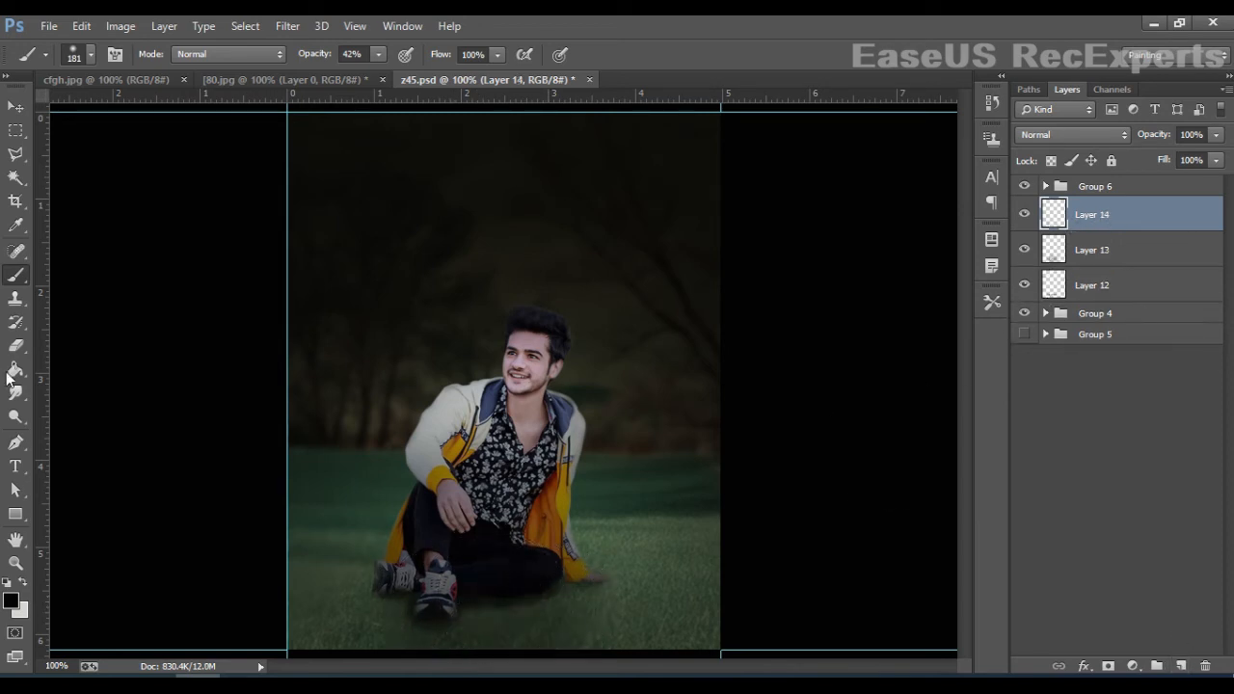
click(379, 54)
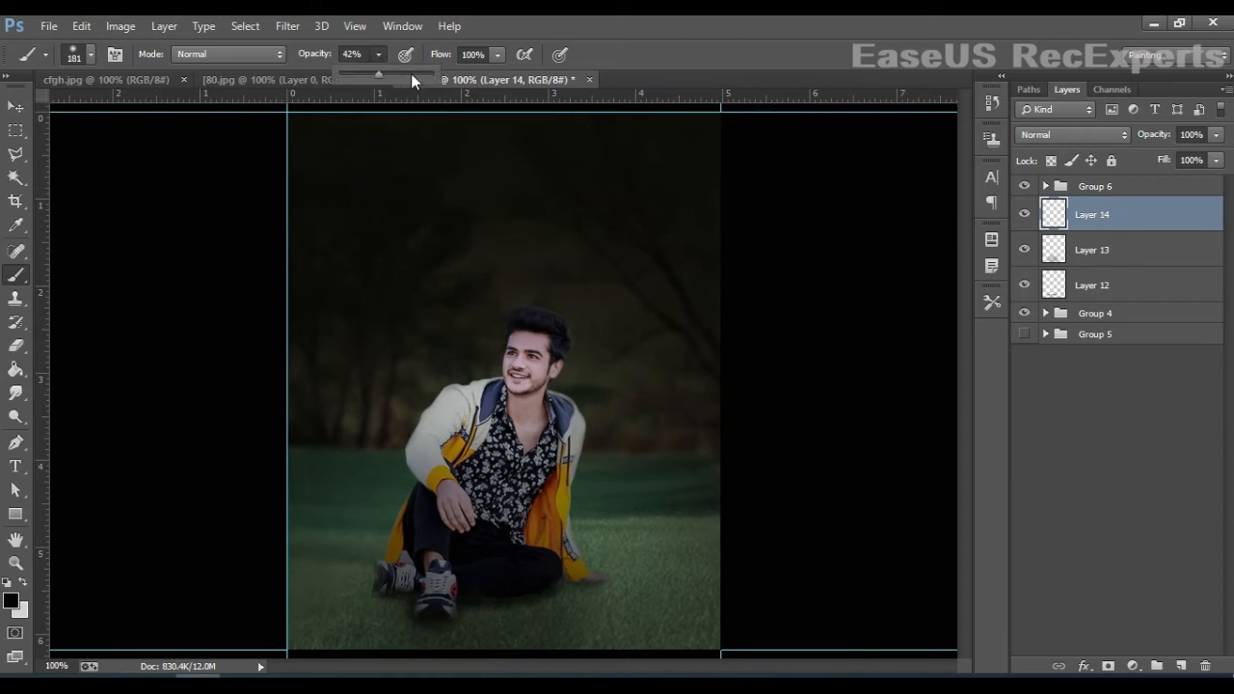
click(419, 76)
drag(551, 586, 767, 519)
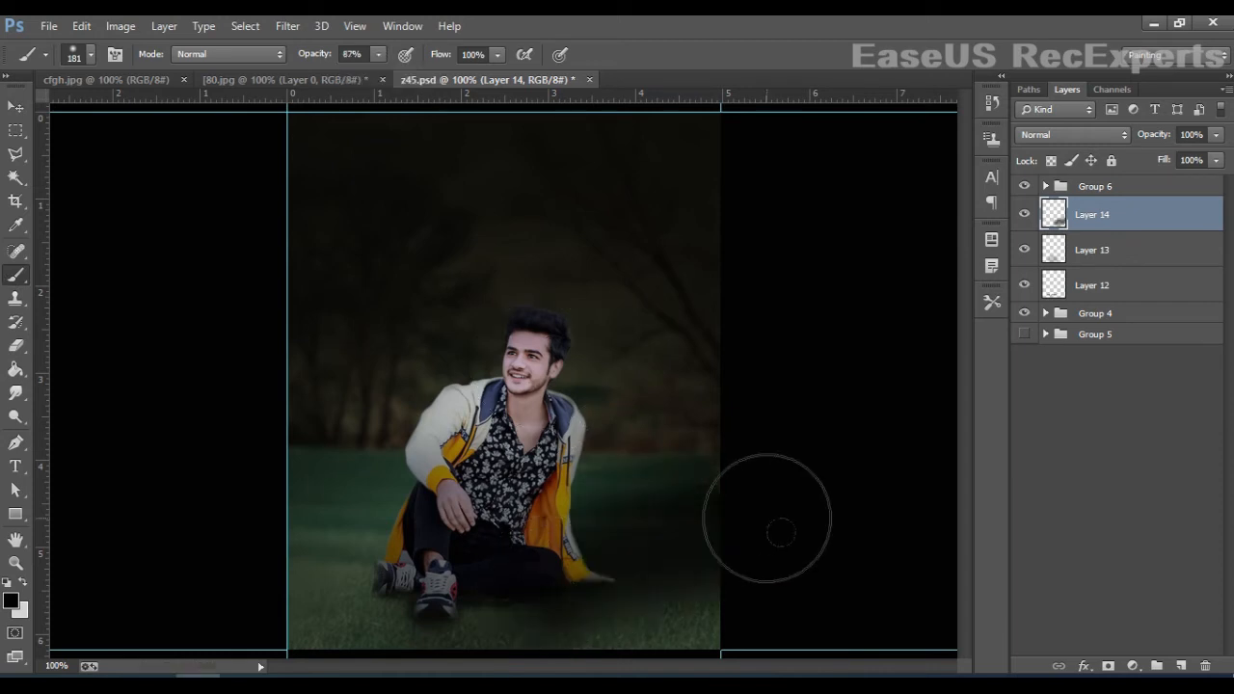
key(ctrl+z)
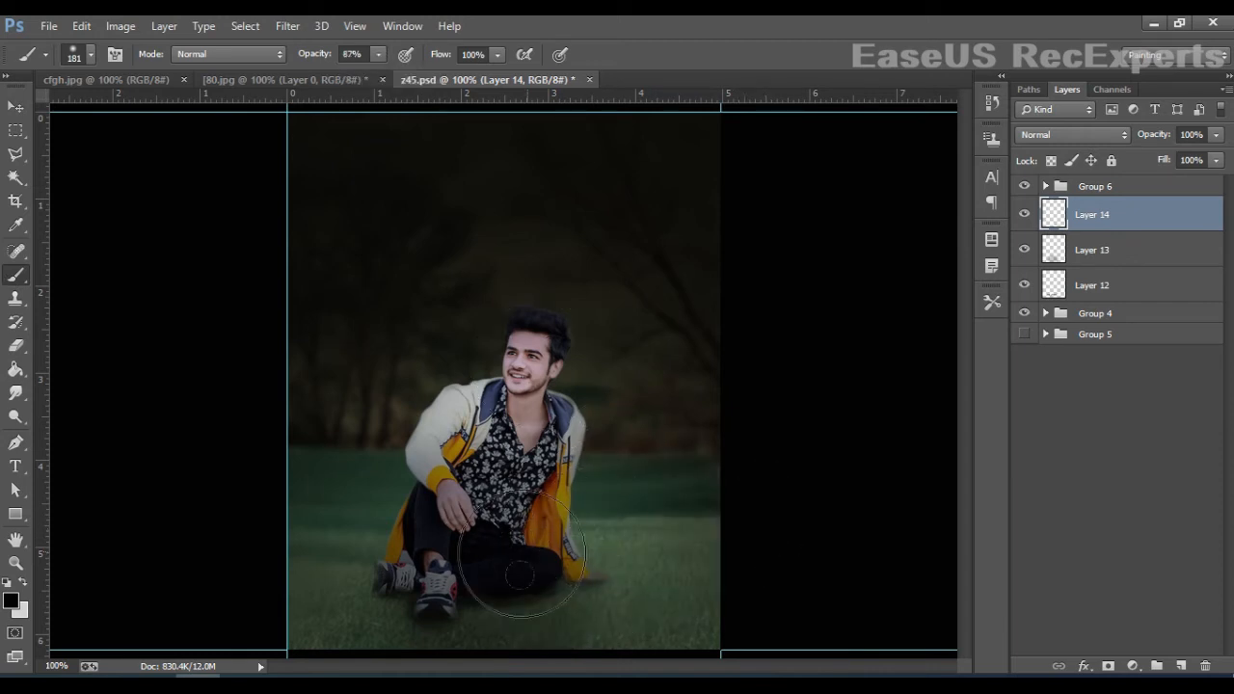
mouse_move(460, 584)
mouse_down()
mouse_move(740, 545)
mouse_move(811, 523)
mouse_up()
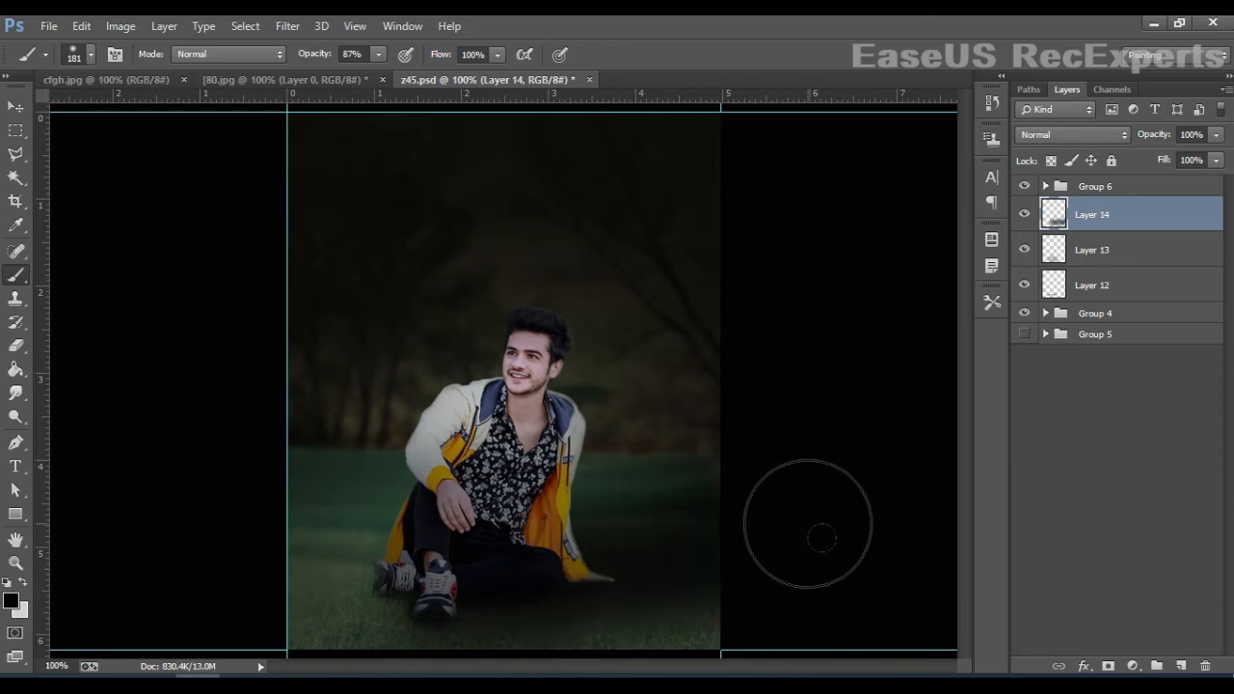
click(1215, 136)
drag(1216, 154, 1187, 159)
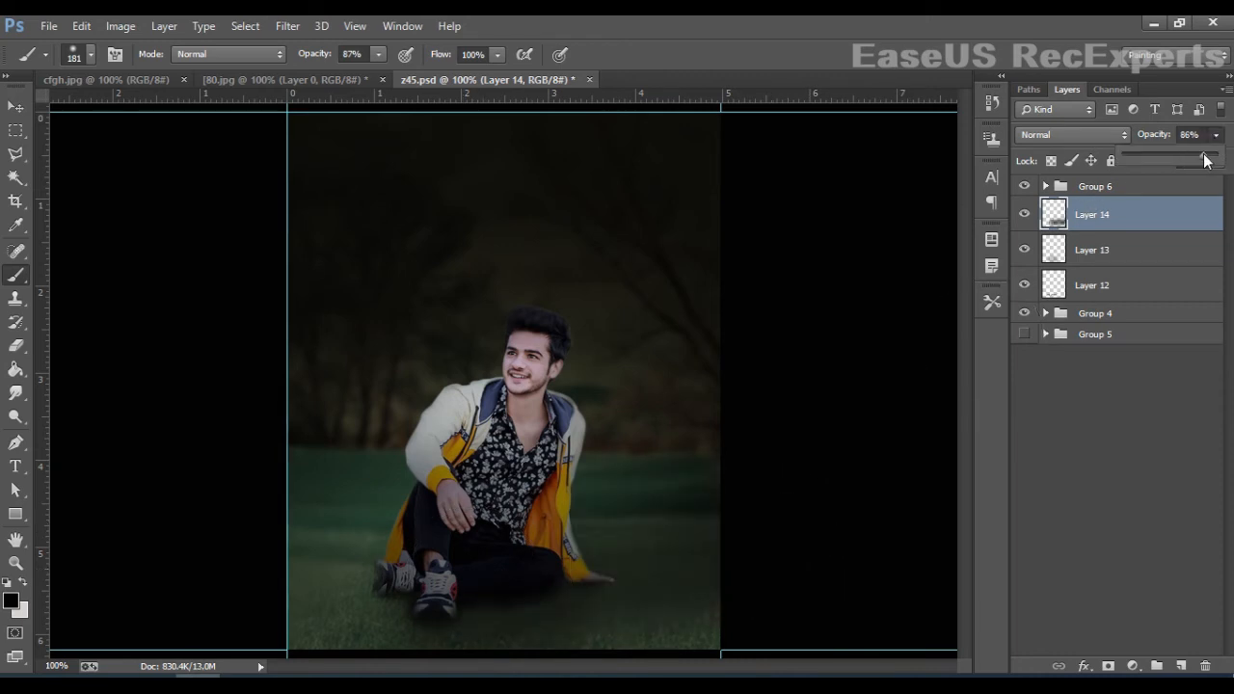
Step: Group the three shadow layers, Layer 12, Layer 13 and Layer 14, together
click(15, 106)
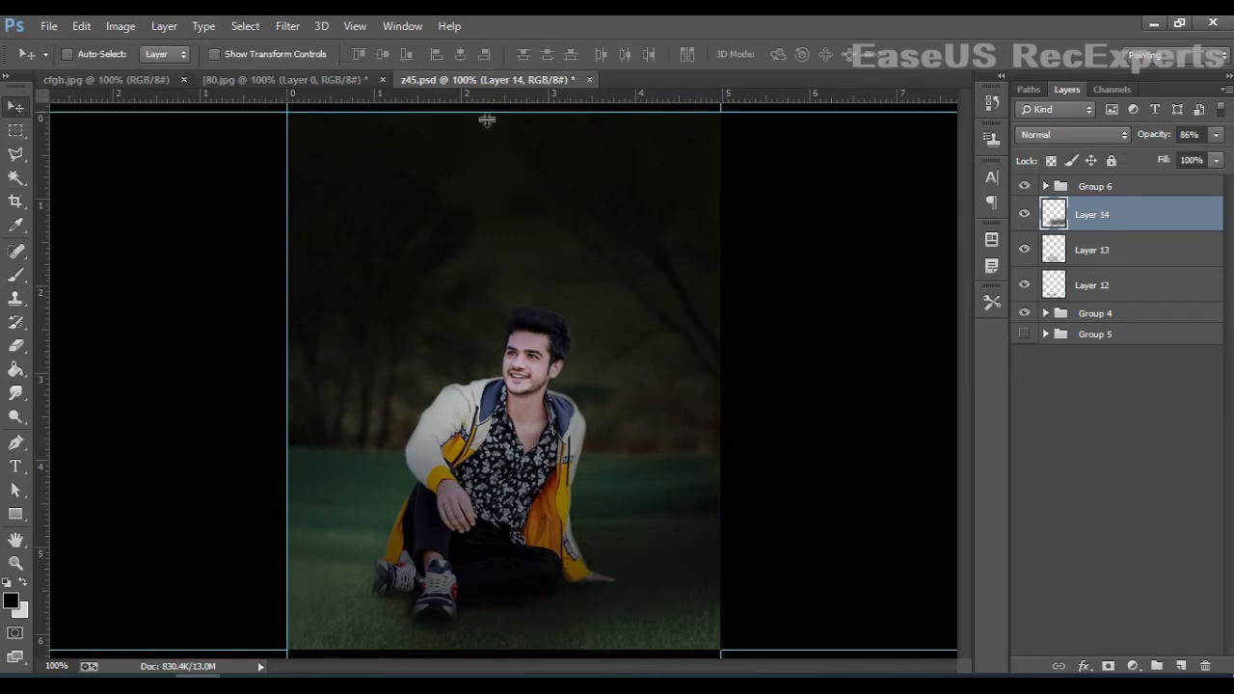
click(1120, 283)
shift+click(1125, 253)
shift+click(1124, 217)
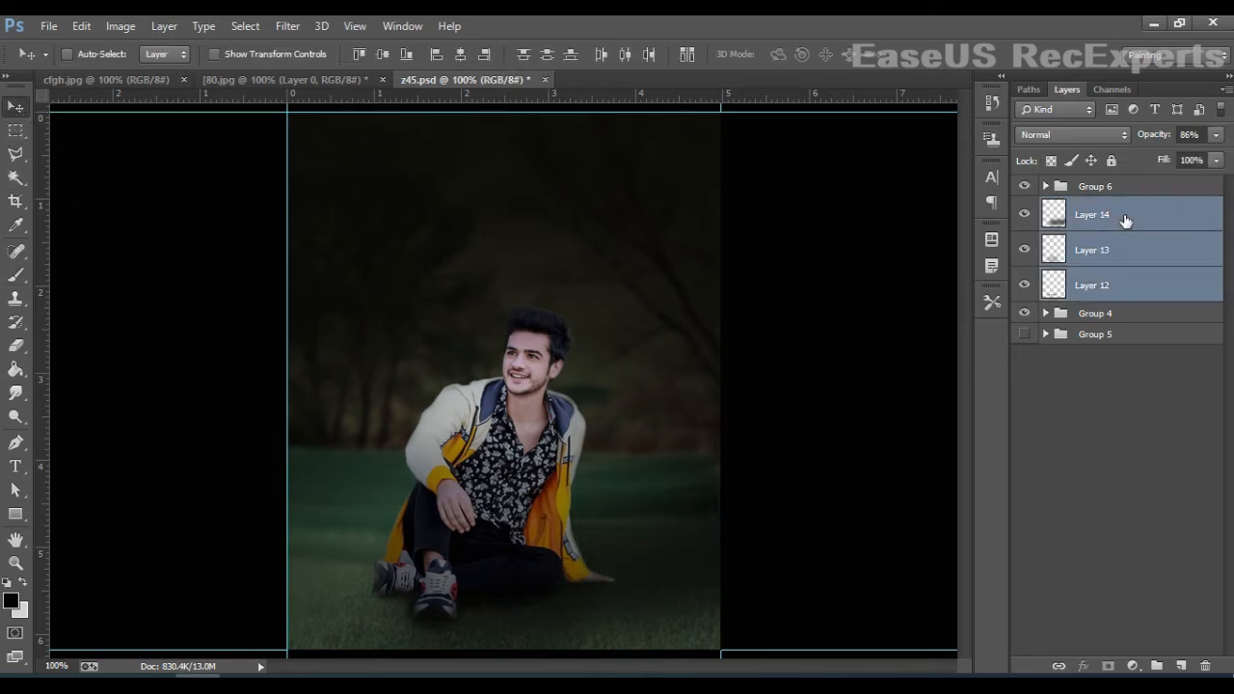
drag(1138, 256, 1156, 665)
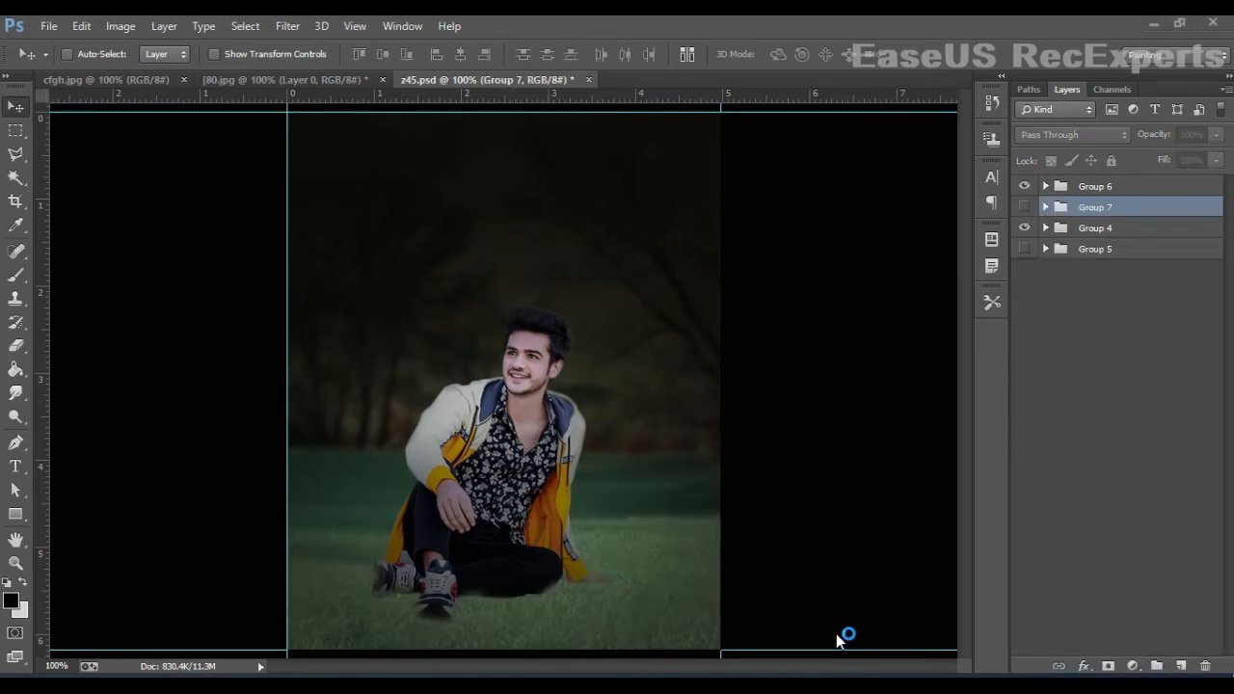
Step: Compare the picture with the shadow group hidden and shown
click(1032, 207)
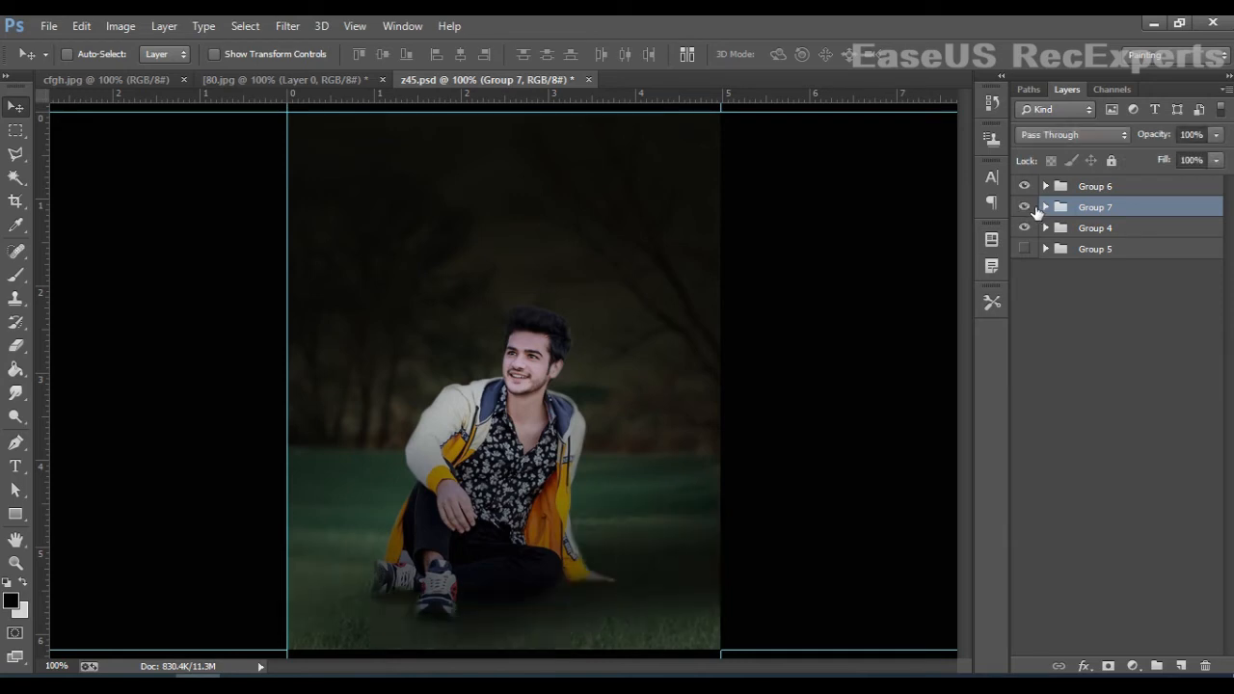
click(1031, 207)
click(1032, 207)
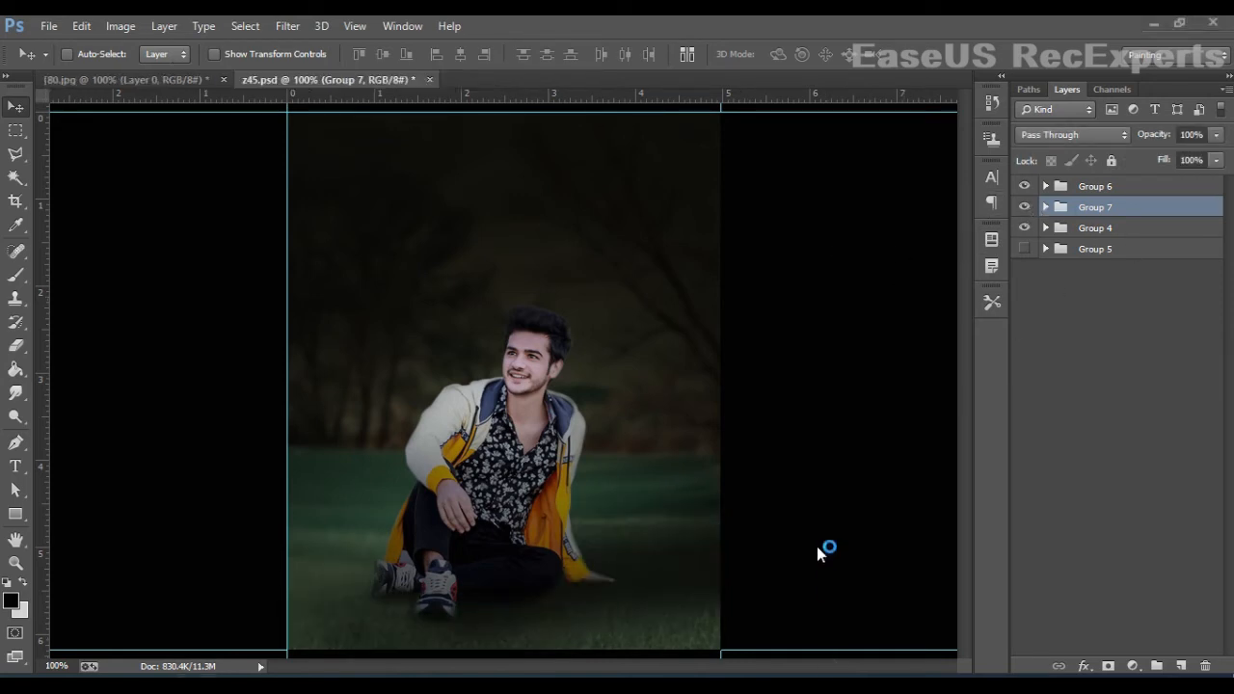
Step: Bring the blue butterfly from the 80.jpg document into z45.psd as a layer above Group 6
click(1095, 188)
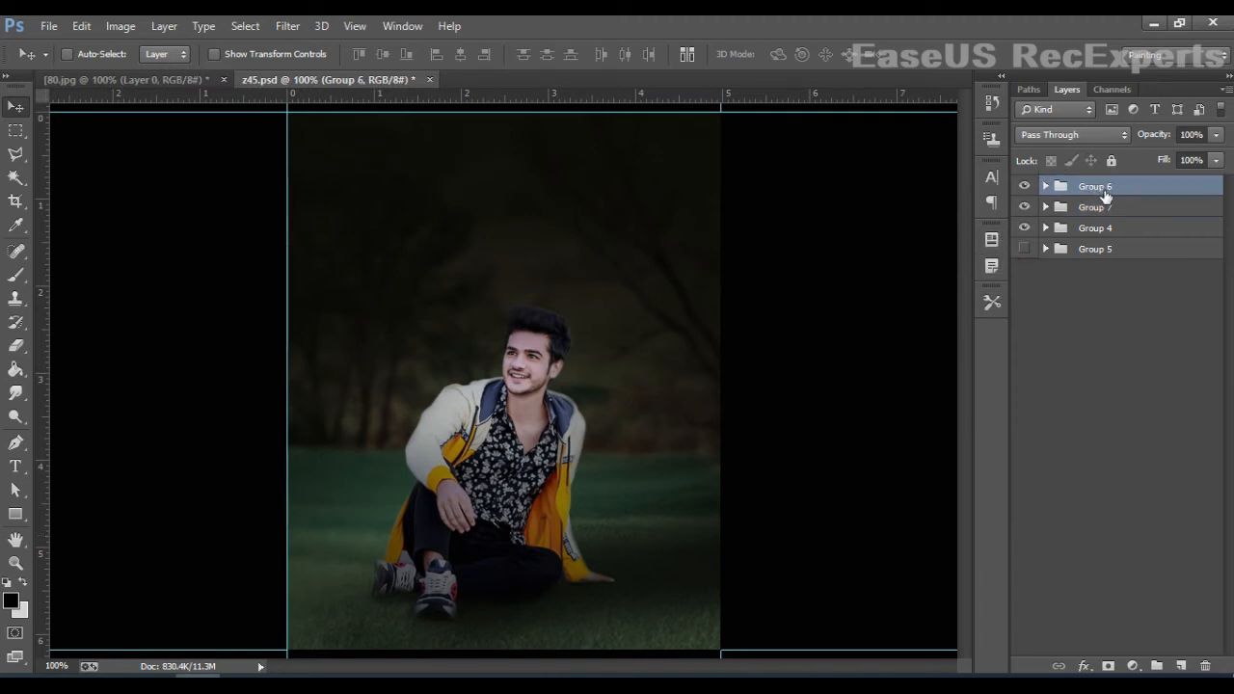
click(179, 77)
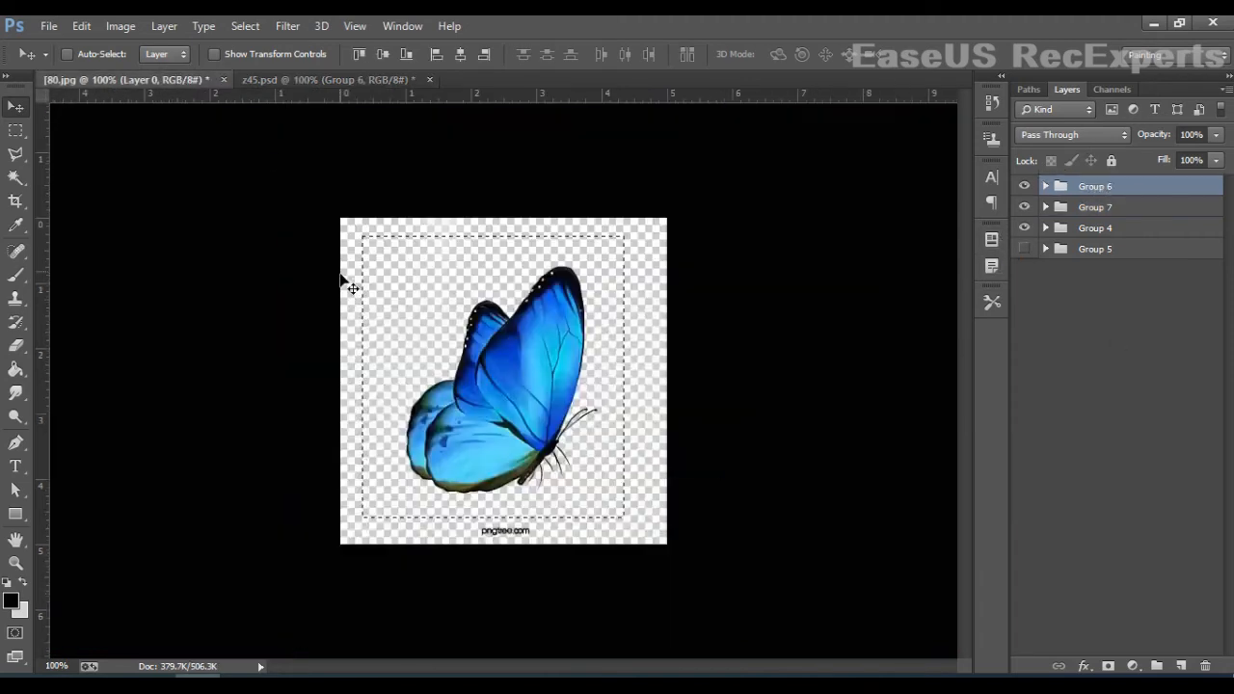
drag(433, 237, 440, 404)
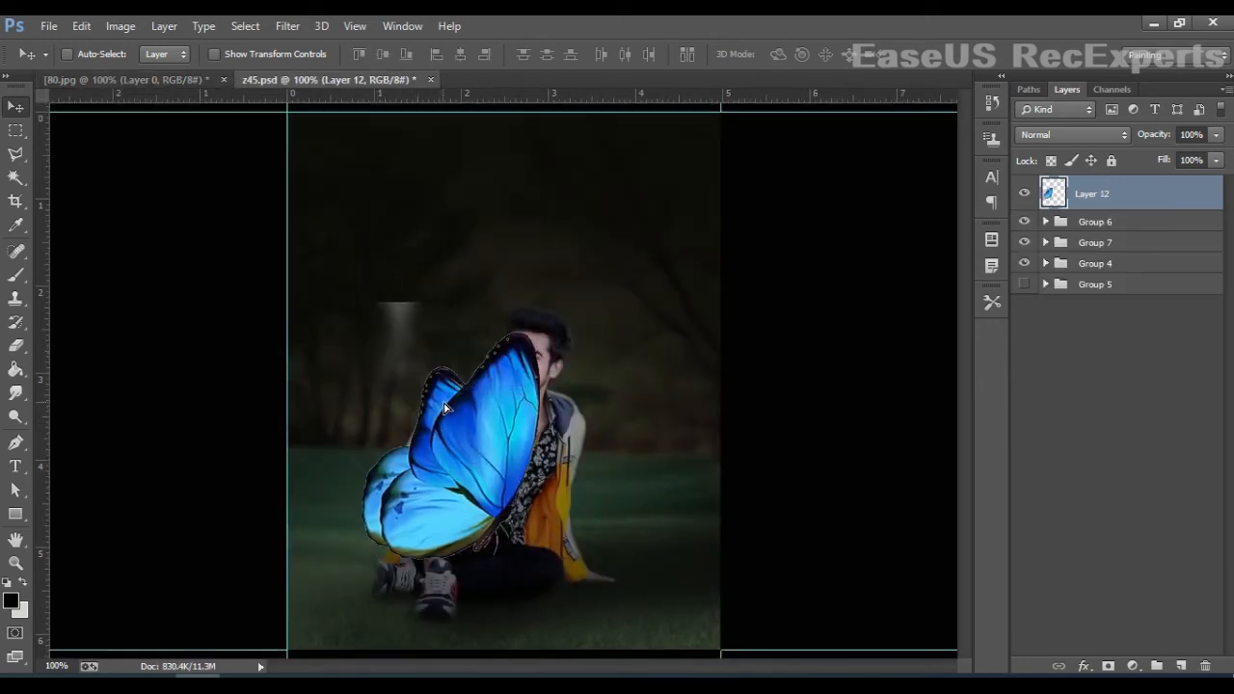
Step: Erase the stray light smudge above the butterfly on its layer, using the Eraser at 100% opacity
click(16, 345)
drag(397, 307, 381, 355)
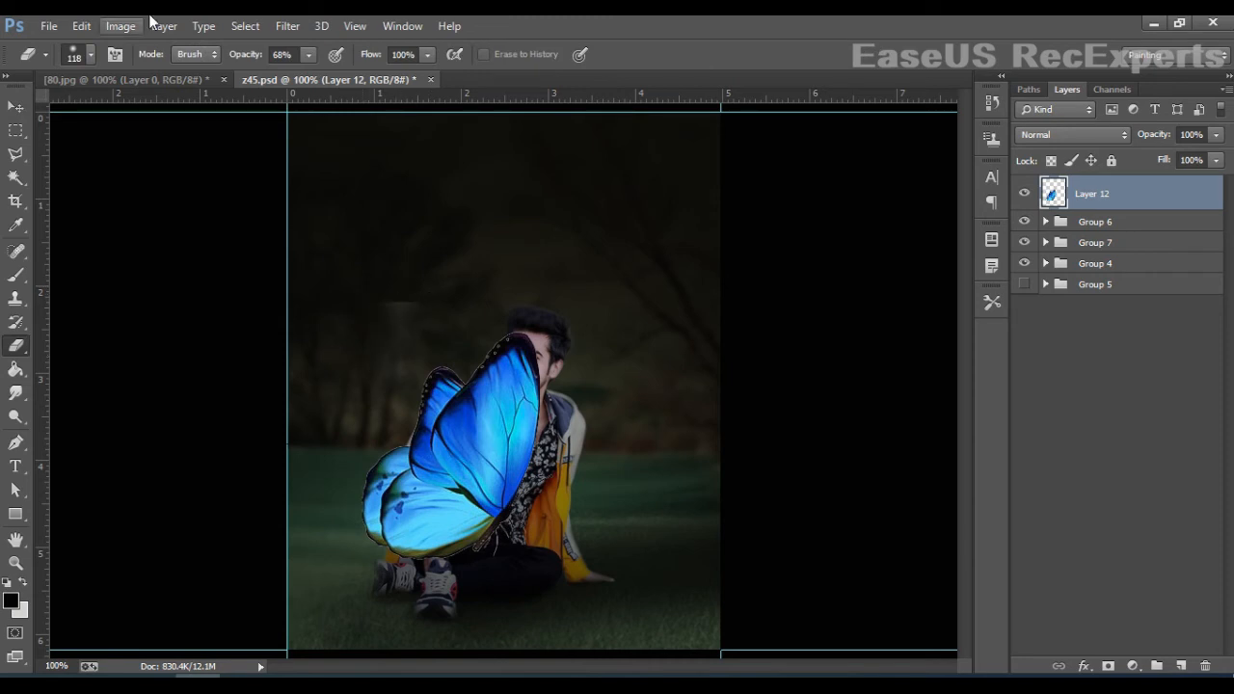
click(306, 57)
drag(306, 72, 527, 101)
drag(401, 307, 414, 333)
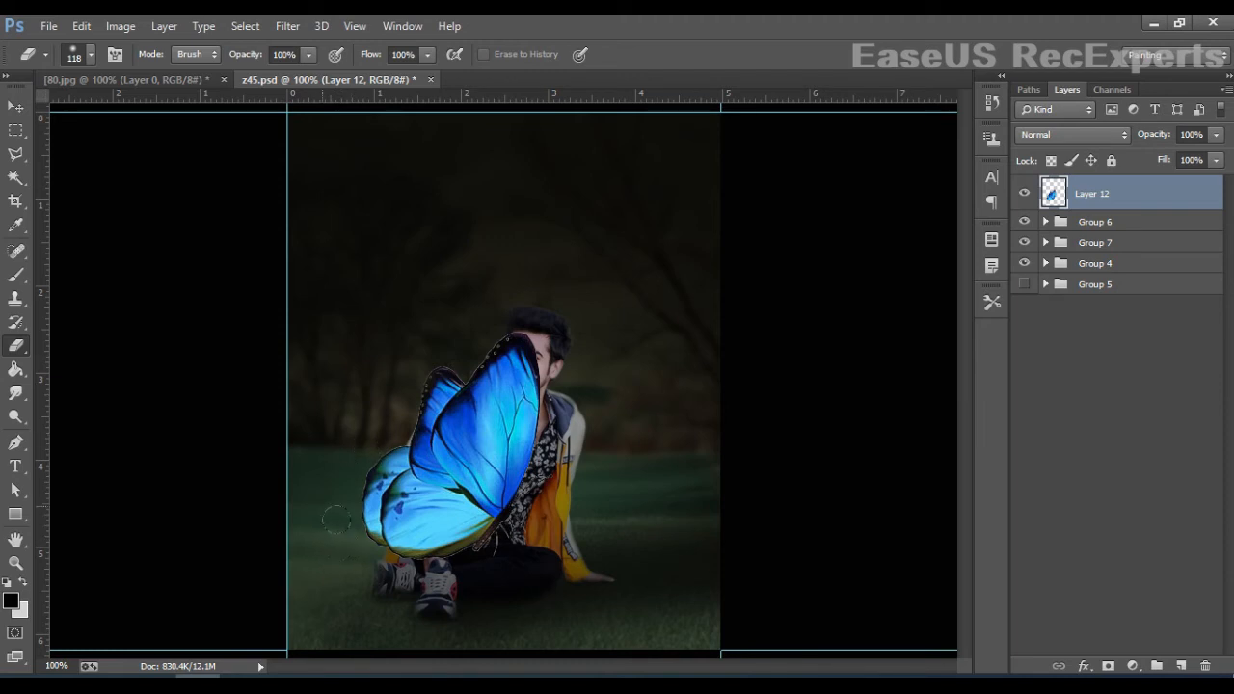
Step: Erase leftover traces beside and below the butterfly on Layer 12 with the Eraser at 100% opacity
drag(335, 520, 342, 488)
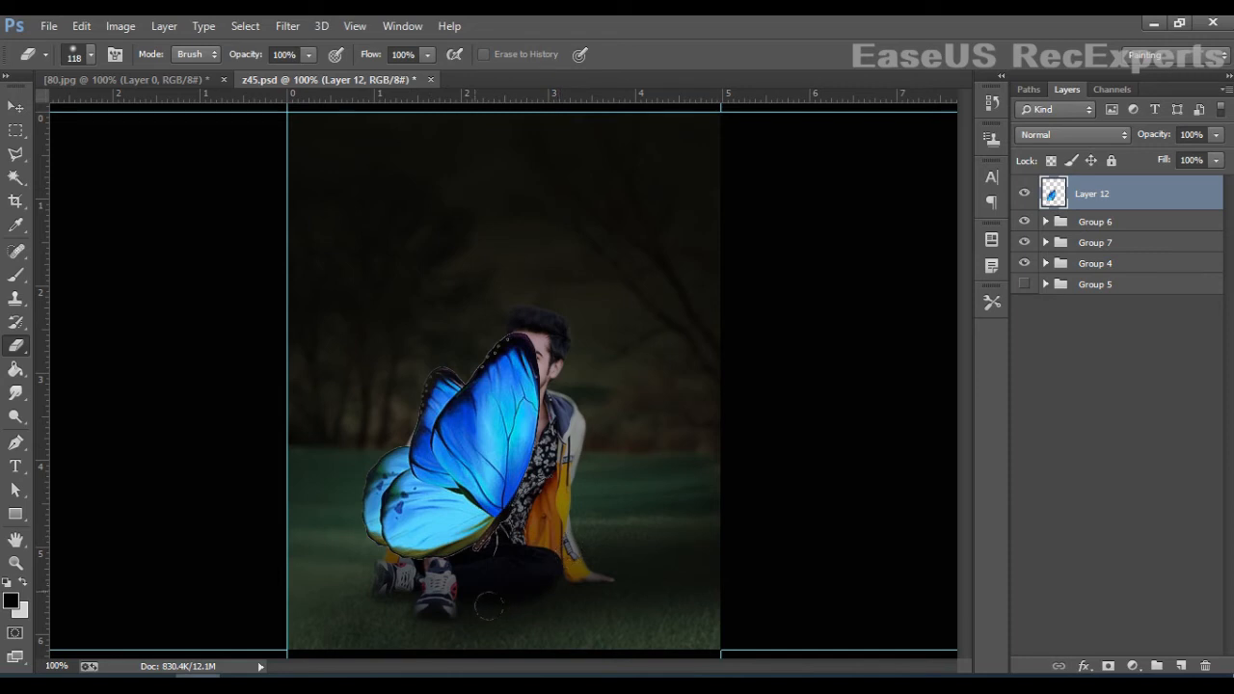
drag(489, 607, 389, 606)
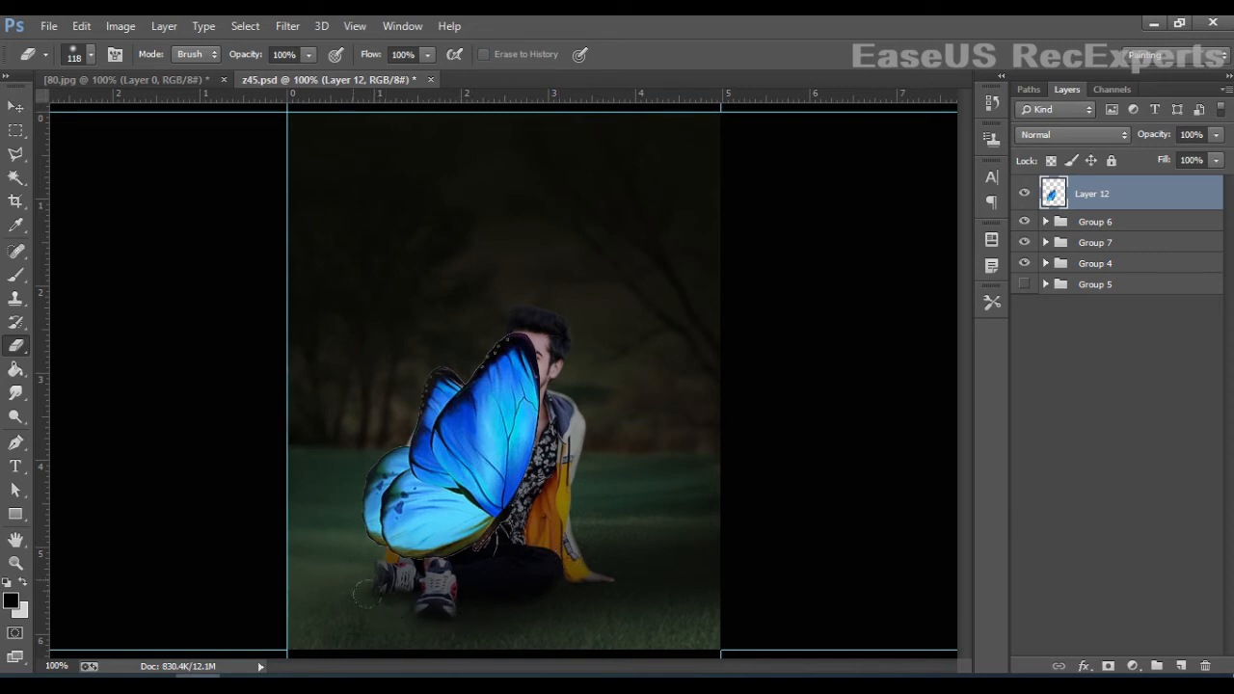
Step: Scale the butterfly down to a small size, place it in the air up and left of the man's head, and compare with it hidden
click(16, 105)
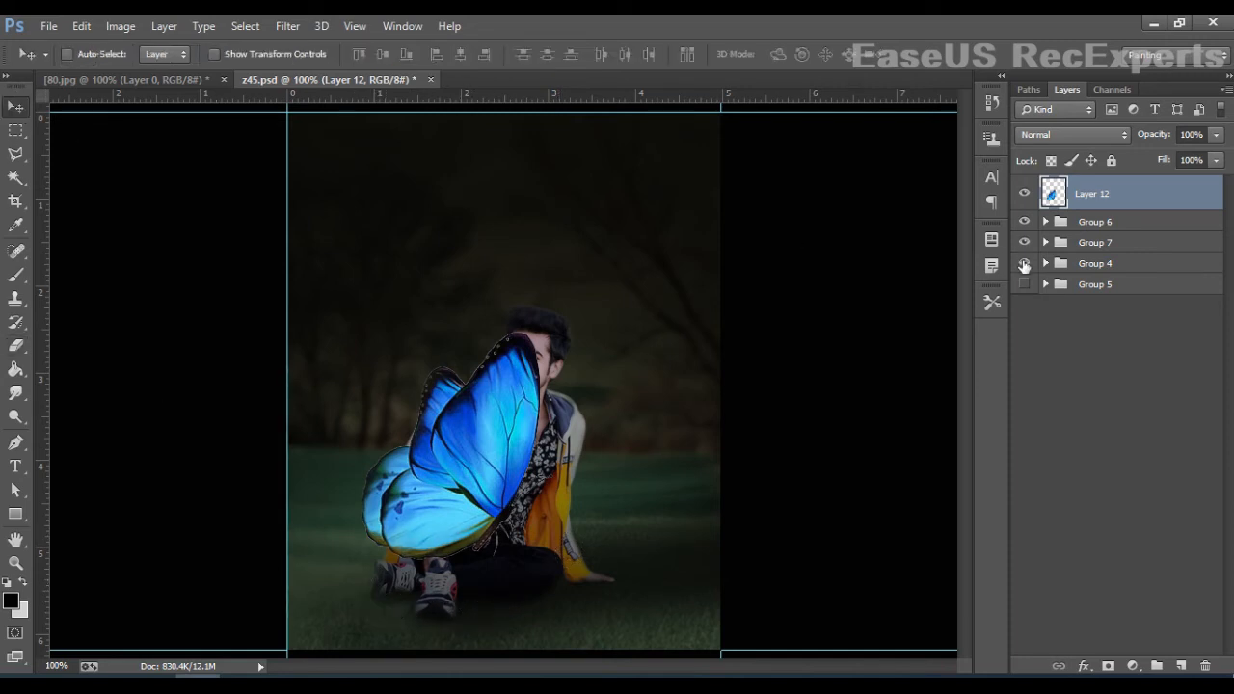
key(ctrl+t)
drag(570, 308, 435, 457)
drag(417, 505, 457, 284)
drag(486, 237, 448, 268)
drag(433, 314, 444, 263)
drag(430, 317, 428, 307)
key(Return)
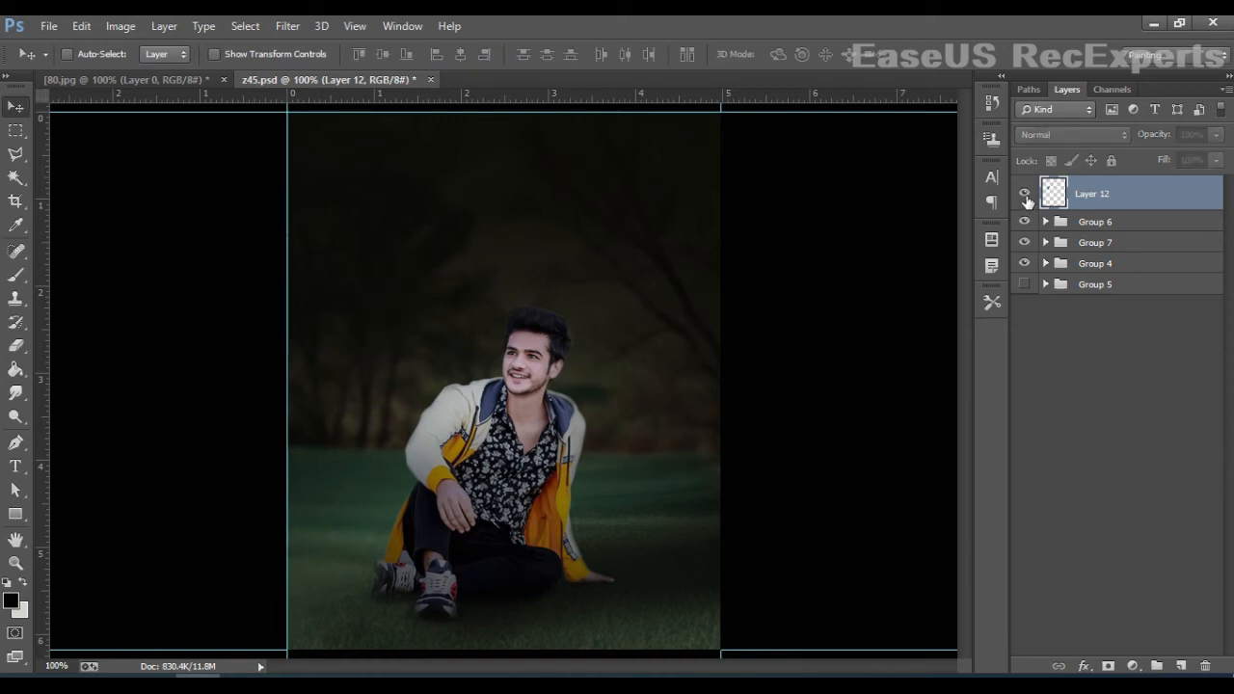
click(1024, 194)
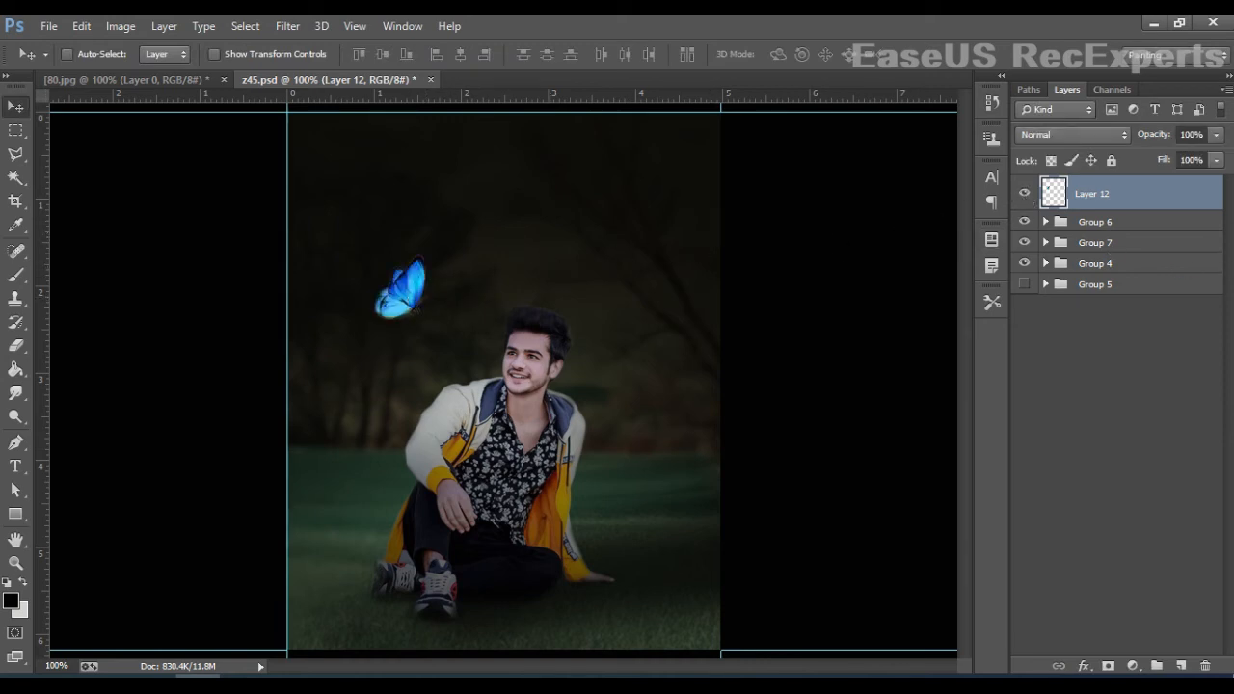
Step: Add a new layer above the butterfly and sample the wing's blue, #32a2eb, as the foreground colour
click(1182, 664)
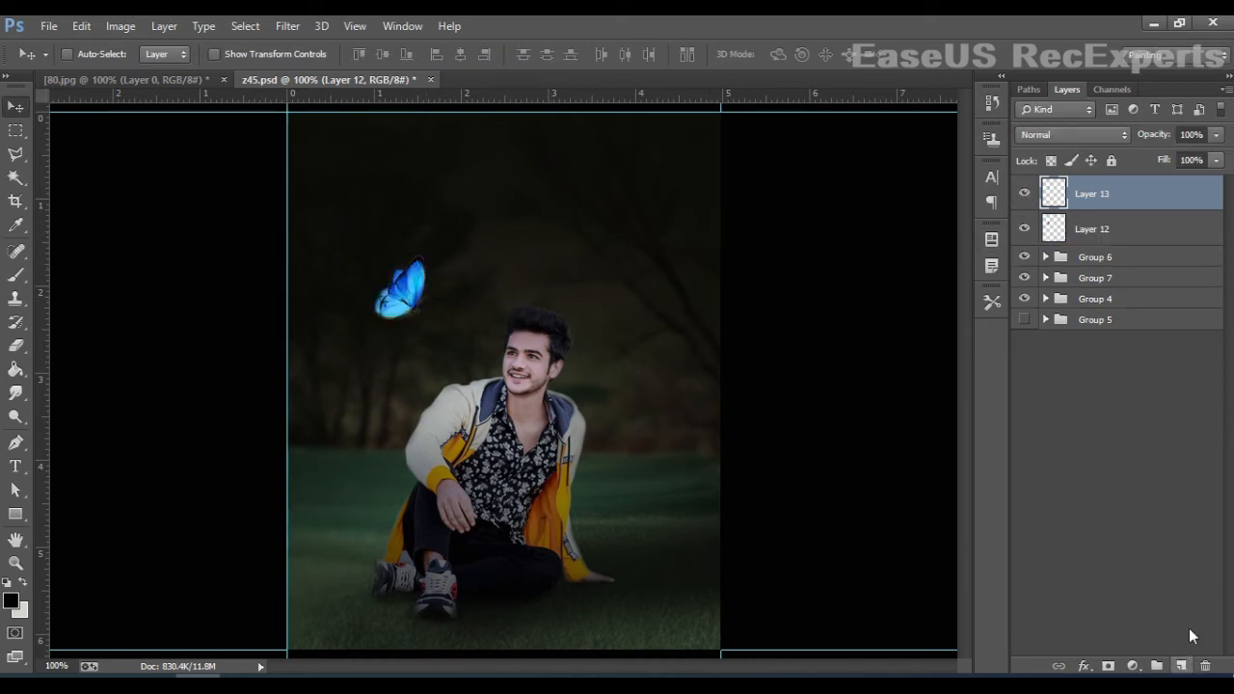
click(12, 602)
click(415, 287)
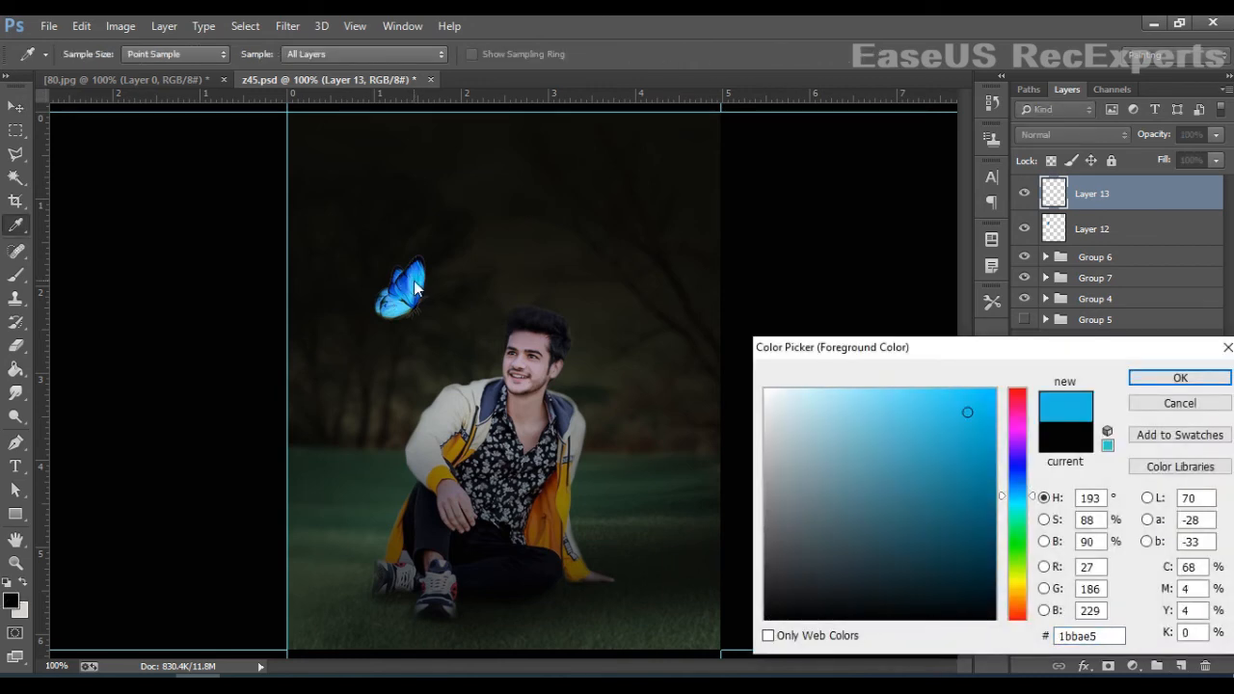
click(417, 286)
click(417, 287)
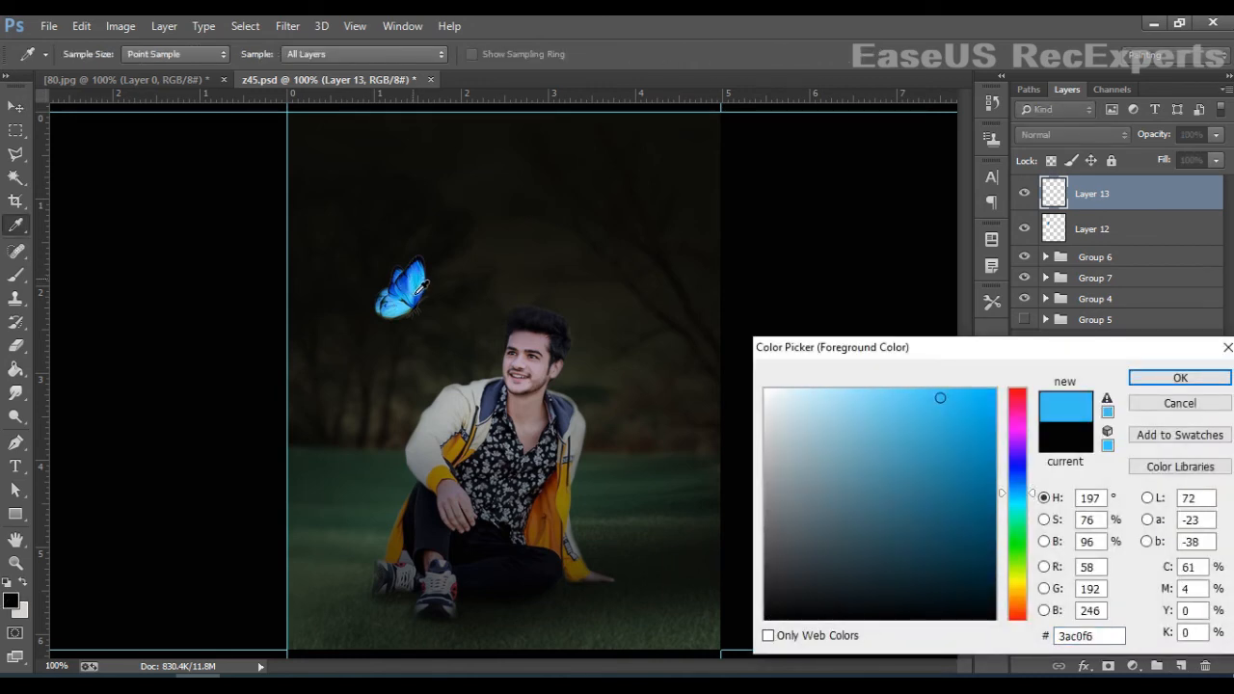
click(417, 286)
key(v)
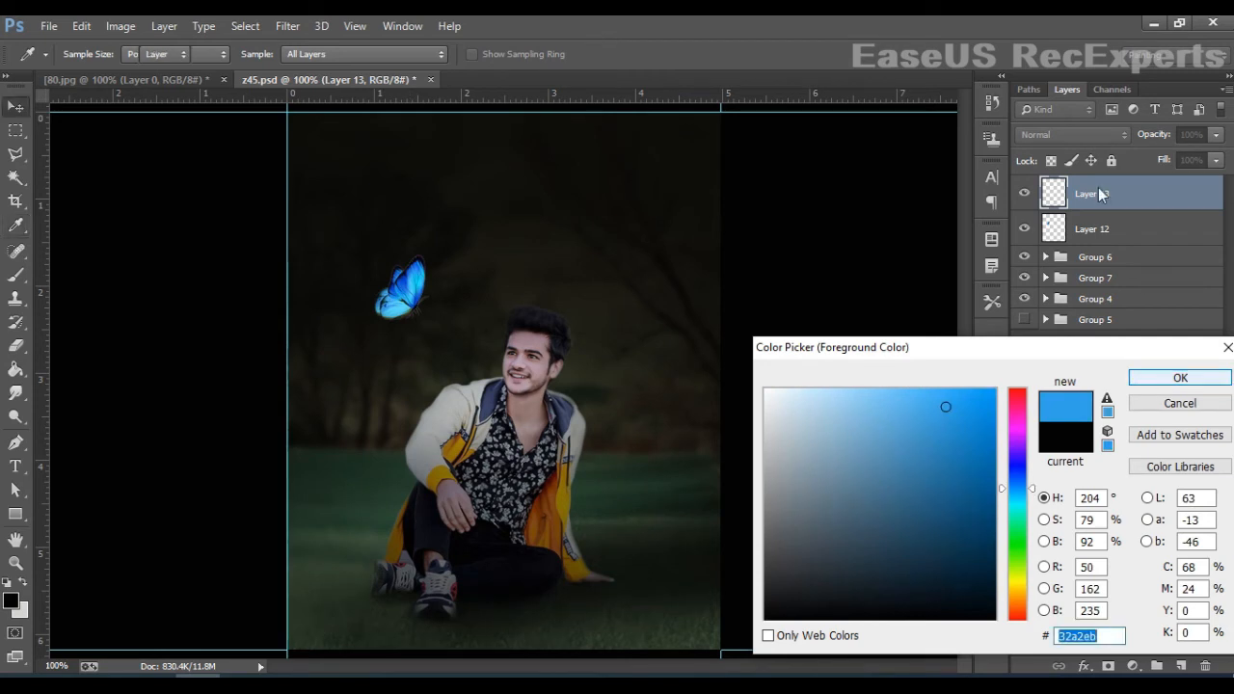
key(Return)
Step: Set Layer 13 to Overlay and paint a soft blue glow around the butterfly with a 181 px brush at 100% opacity
click(1080, 134)
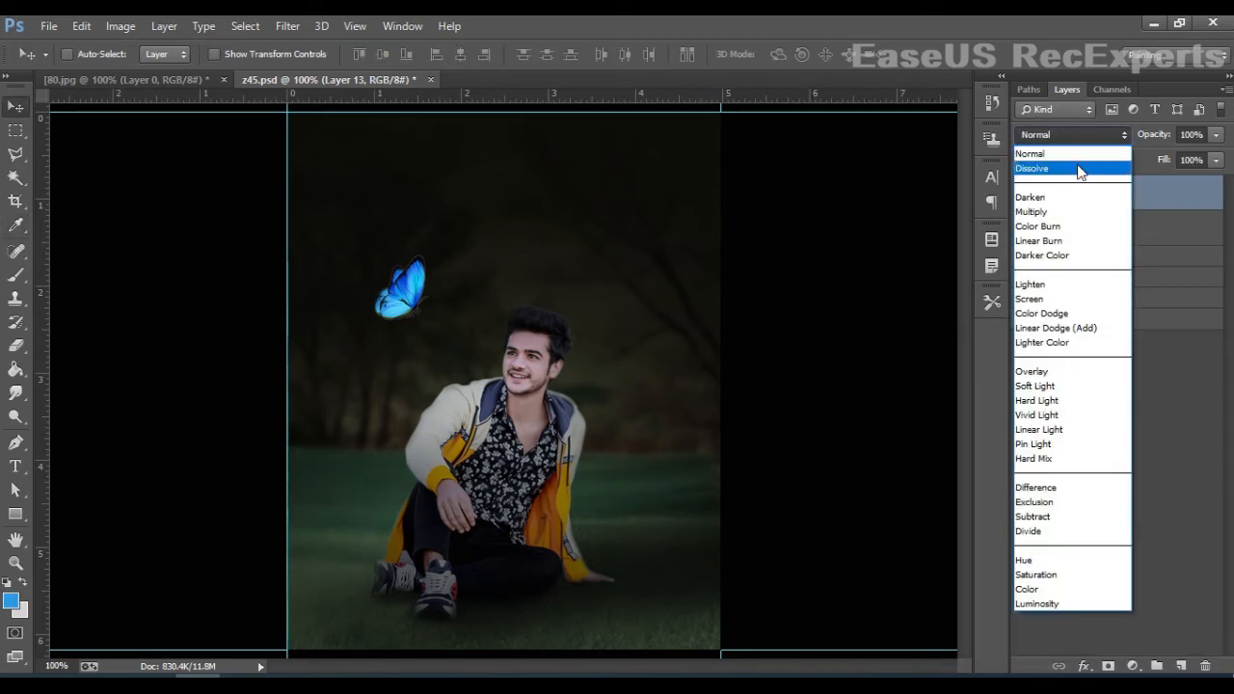
click(1095, 374)
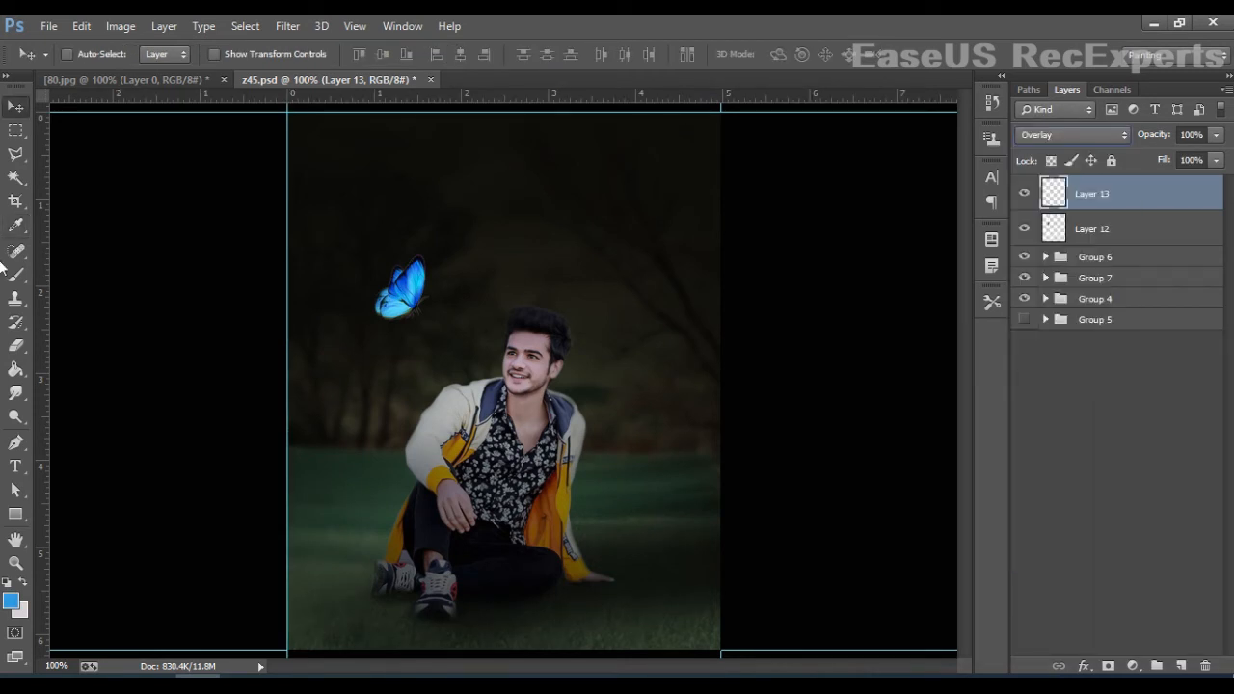
click(16, 273)
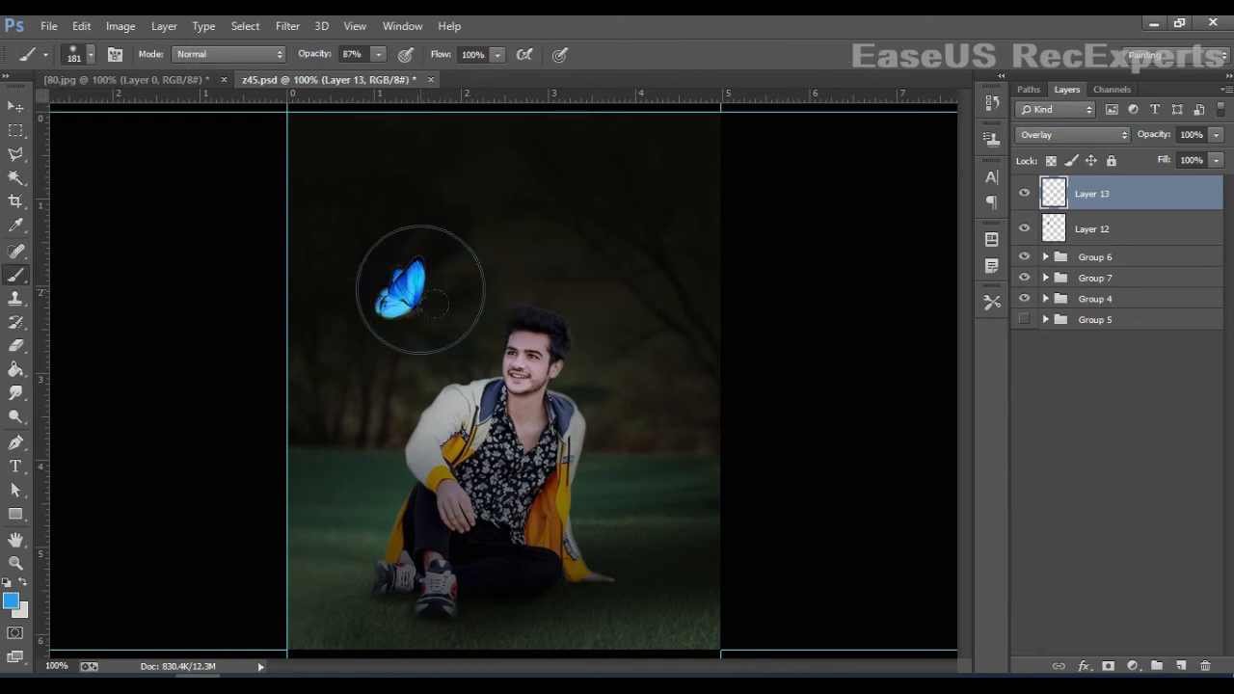
click(379, 55)
drag(376, 74, 396, 75)
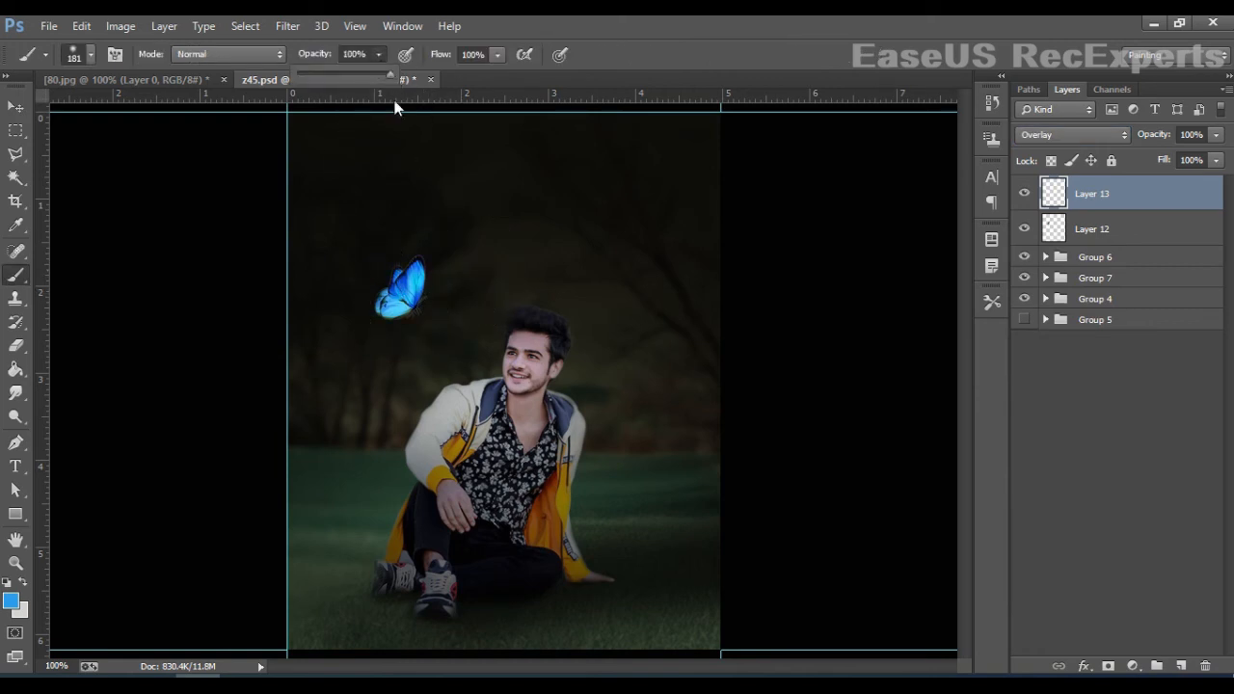
click(415, 299)
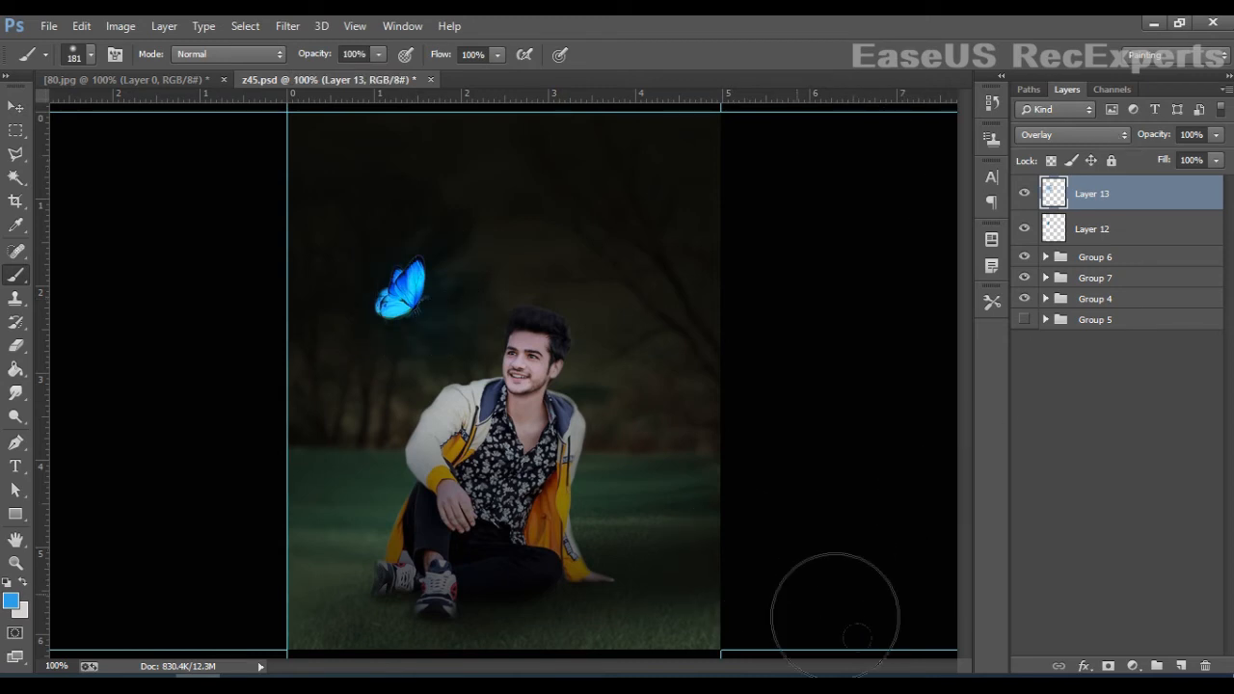
click(1086, 607)
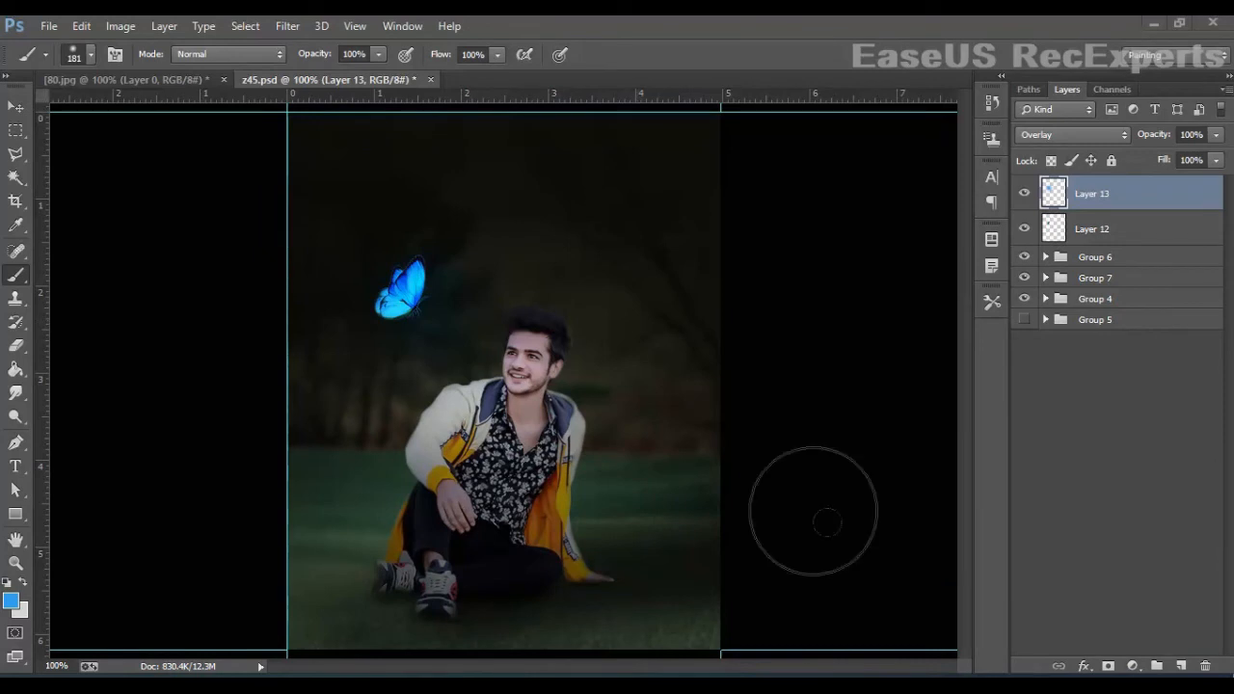
Step: Try Linear Light on the glow layer, settle on Vivid Light, and compare the picture with the layer hidden and shown
click(1065, 134)
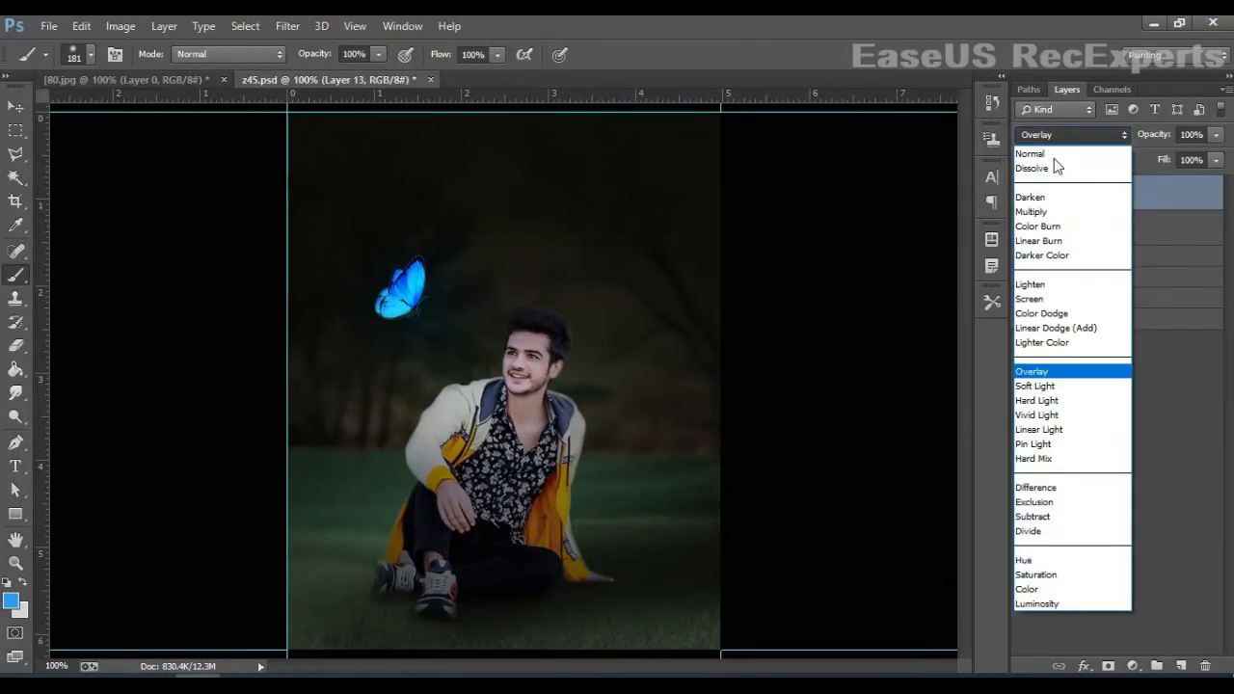
click(1048, 425)
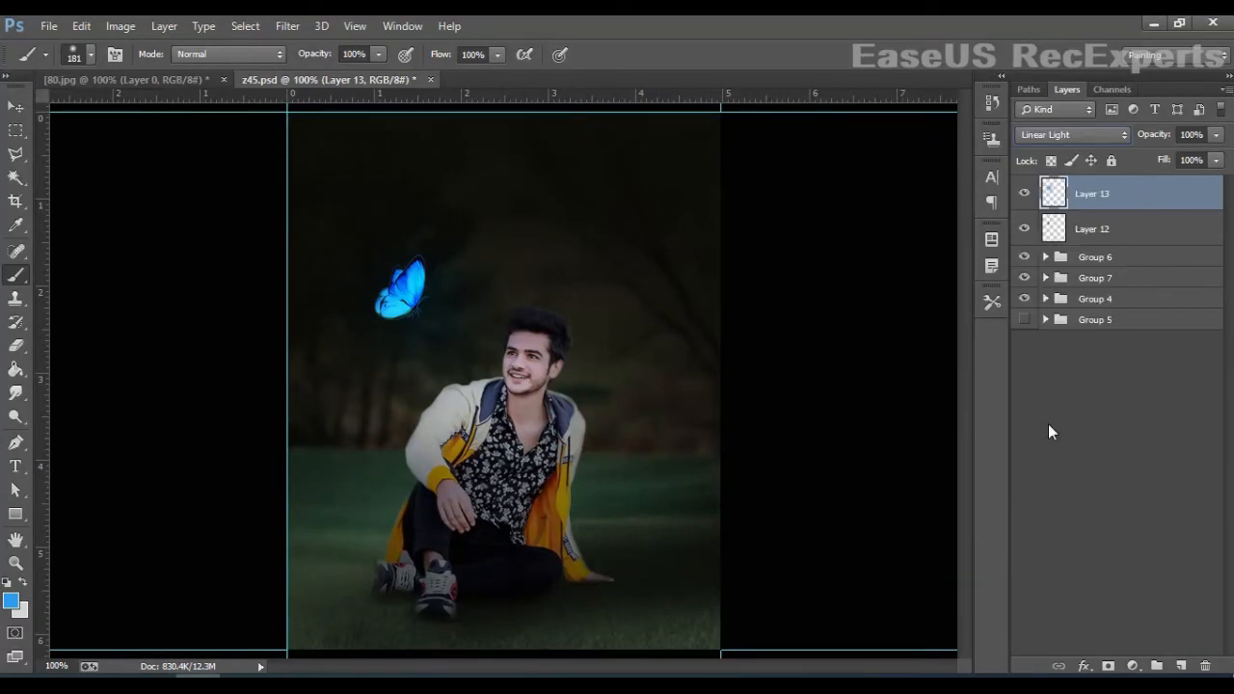
click(1052, 138)
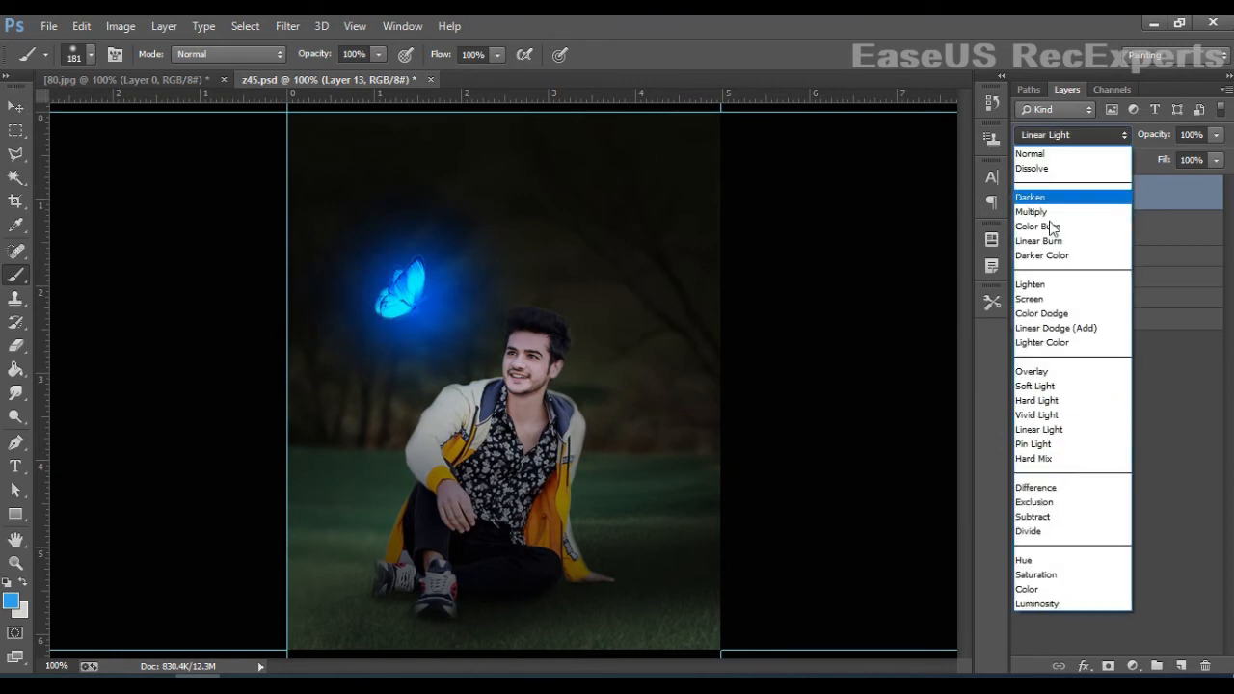
click(1053, 413)
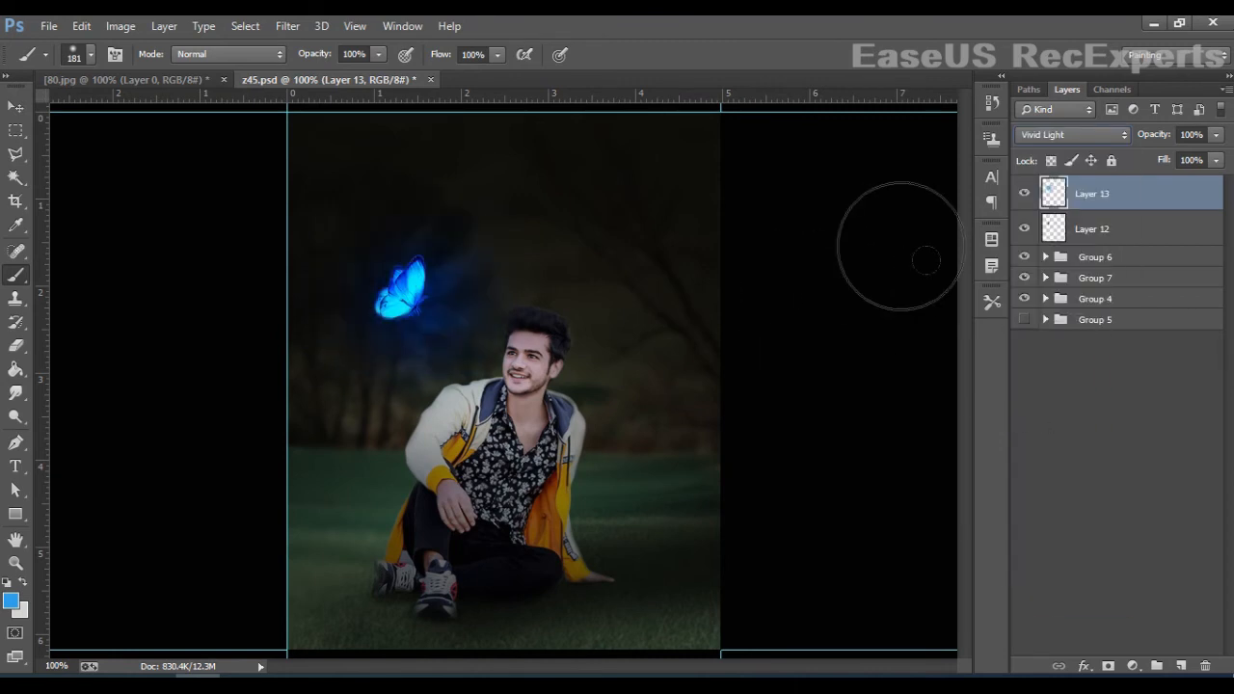
click(1031, 198)
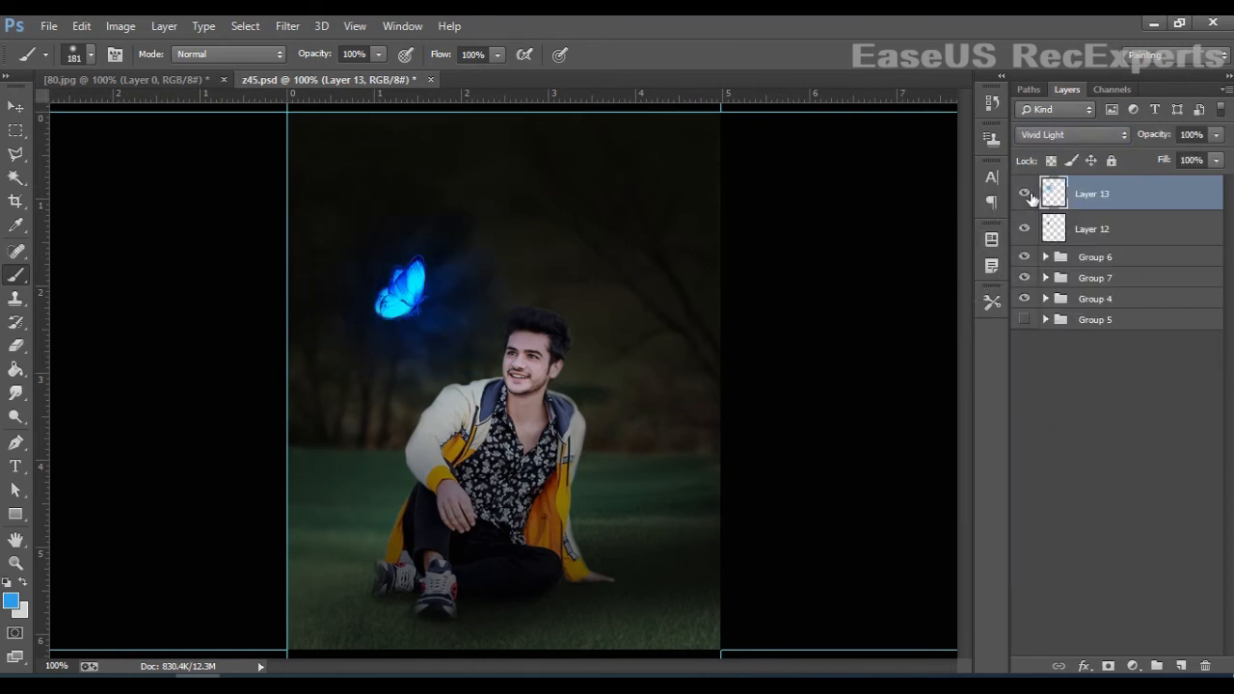
click(1031, 198)
click(1032, 199)
click(1024, 193)
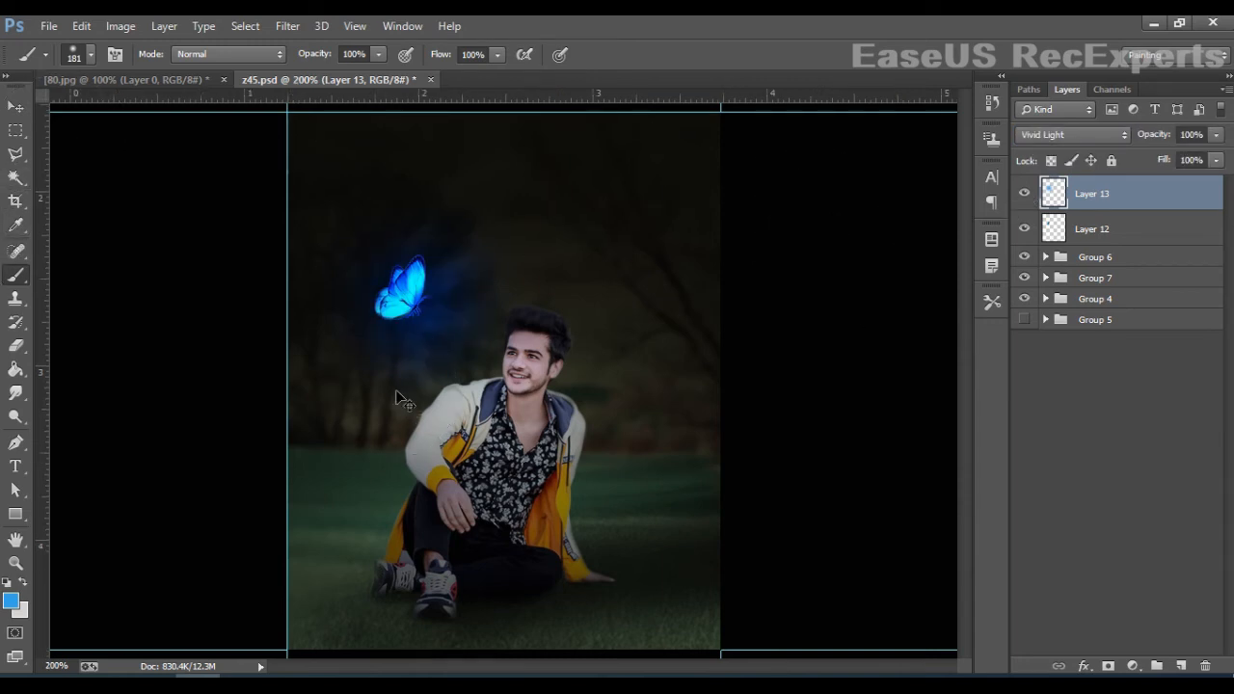
Step: Try to paint blue light from the butterfly onto the man's face with a 76 px brush, and undo the stroke
key(ctrl+plus)
right_click(451, 357)
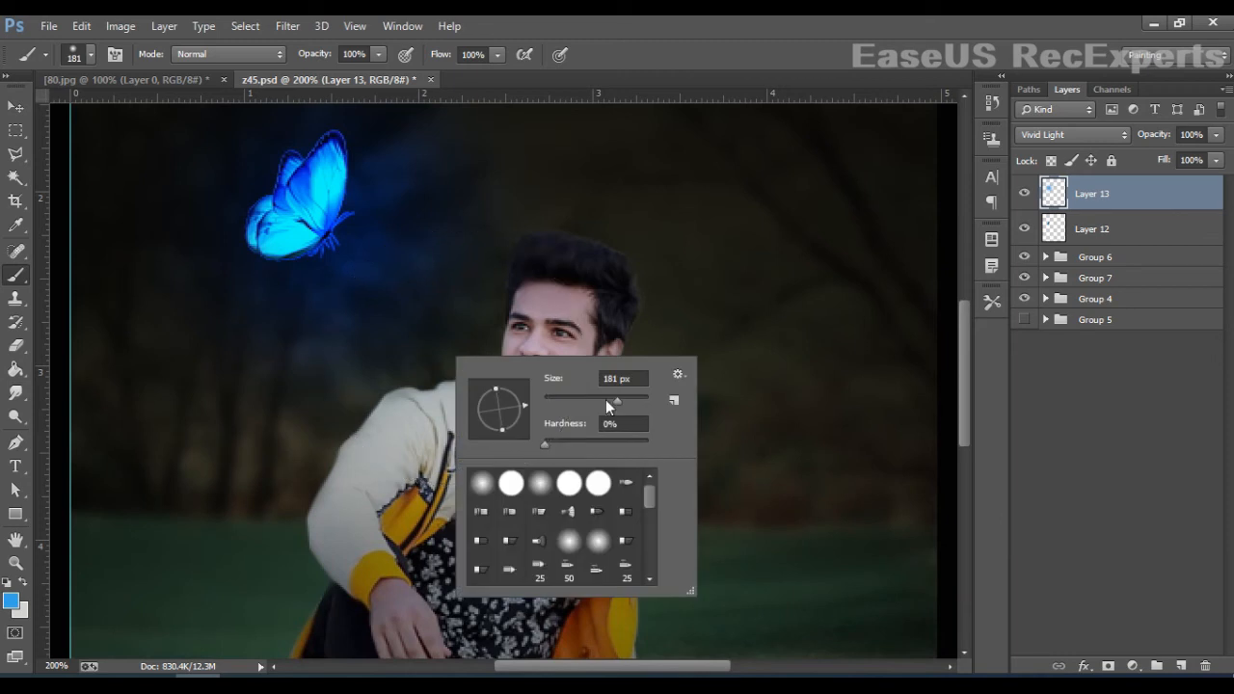
drag(608, 400, 583, 400)
drag(397, 280, 528, 337)
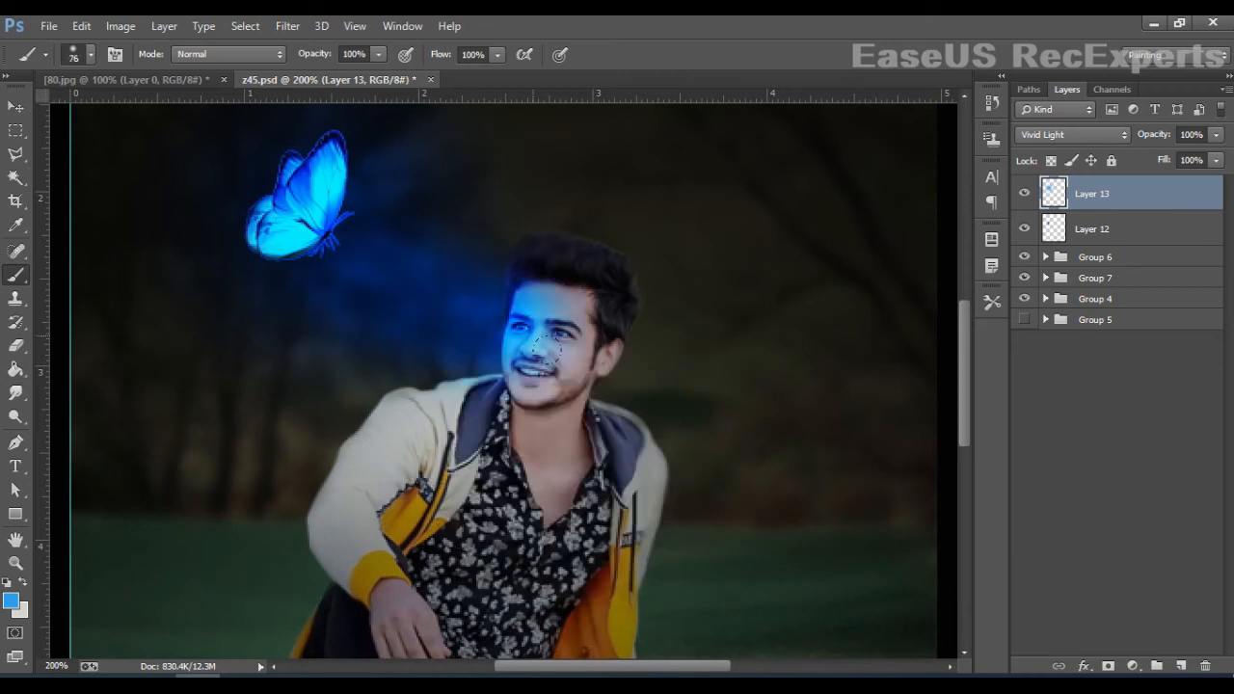
key(ctrl+z)
Step: Try to paint blue light over the man's hair and the side of his head with a 121 px brush, and undo it
right_click(631, 383)
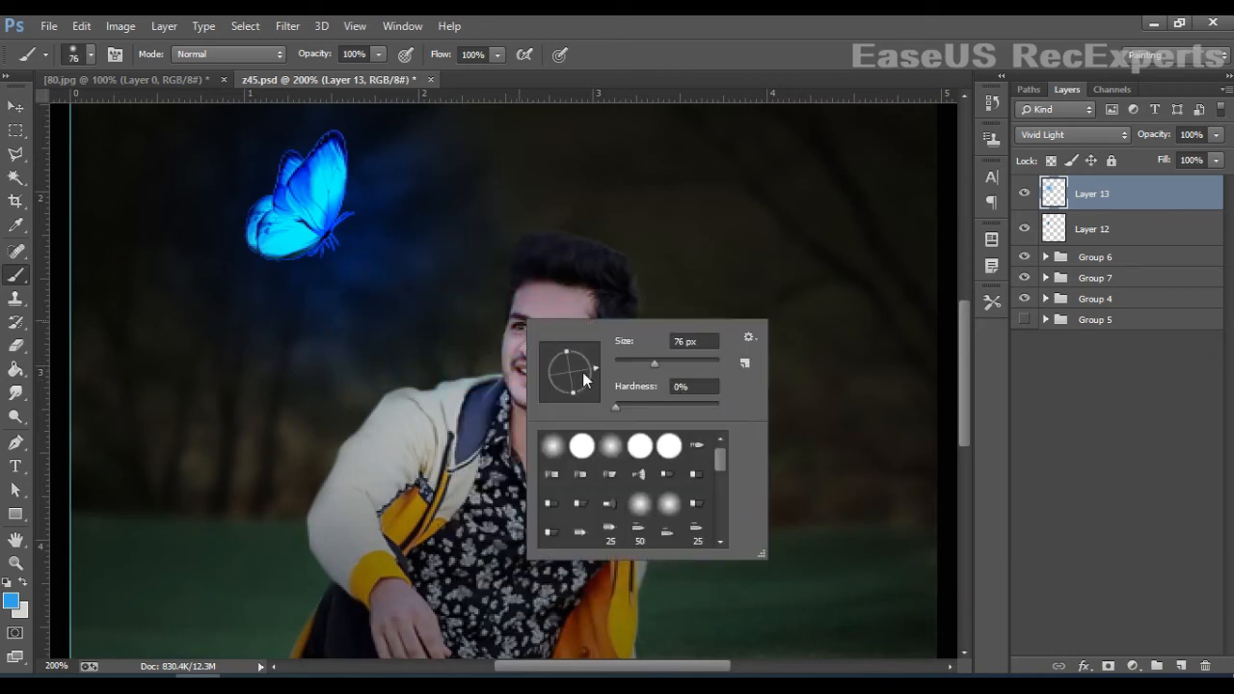
click(618, 384)
drag(655, 365, 672, 365)
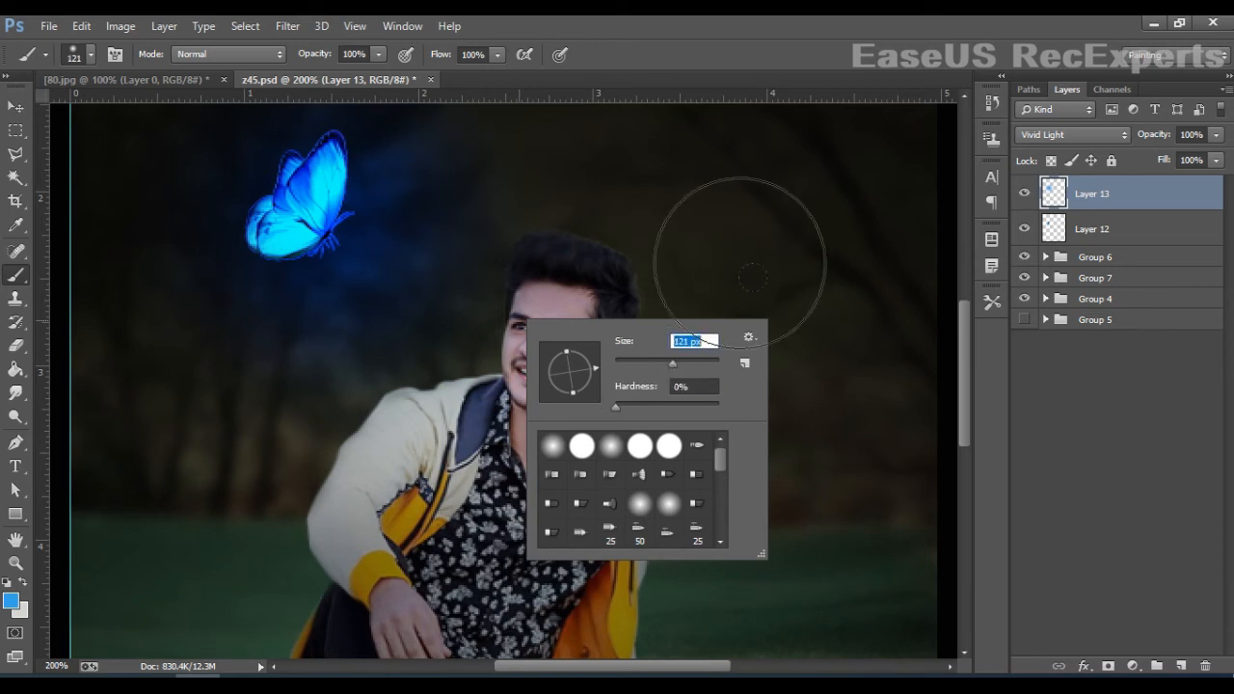
key(BackSpace)
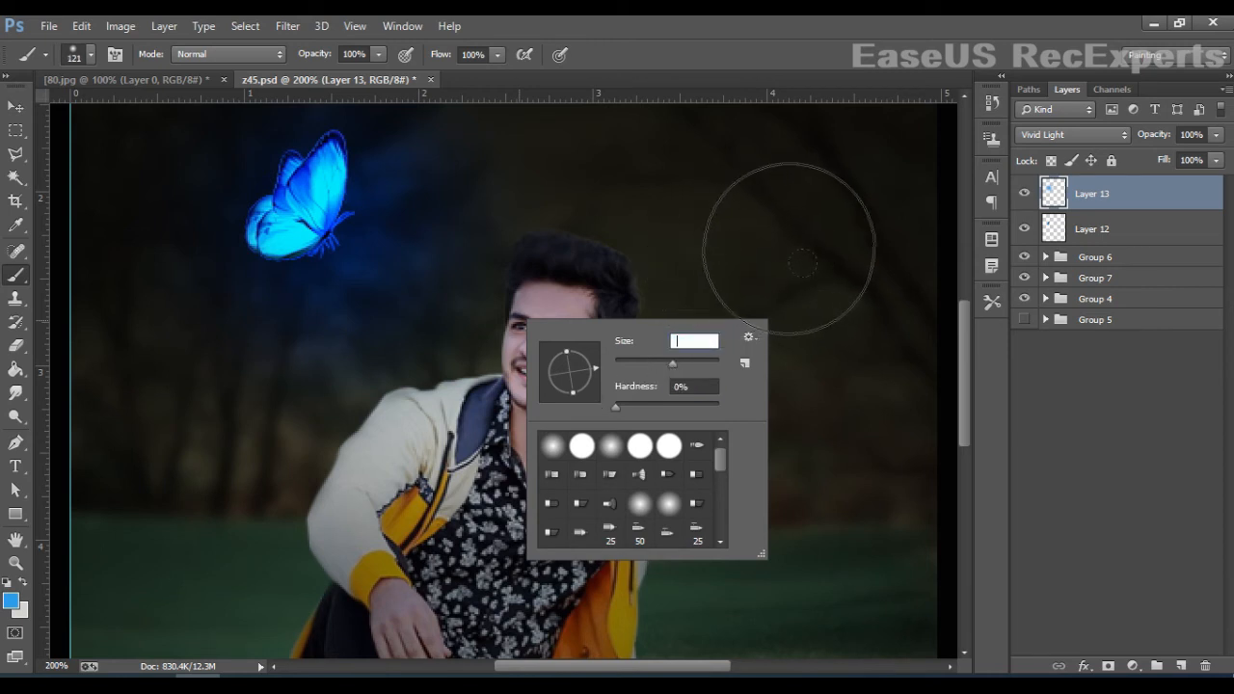
key(Return)
click(616, 279)
click(630, 286)
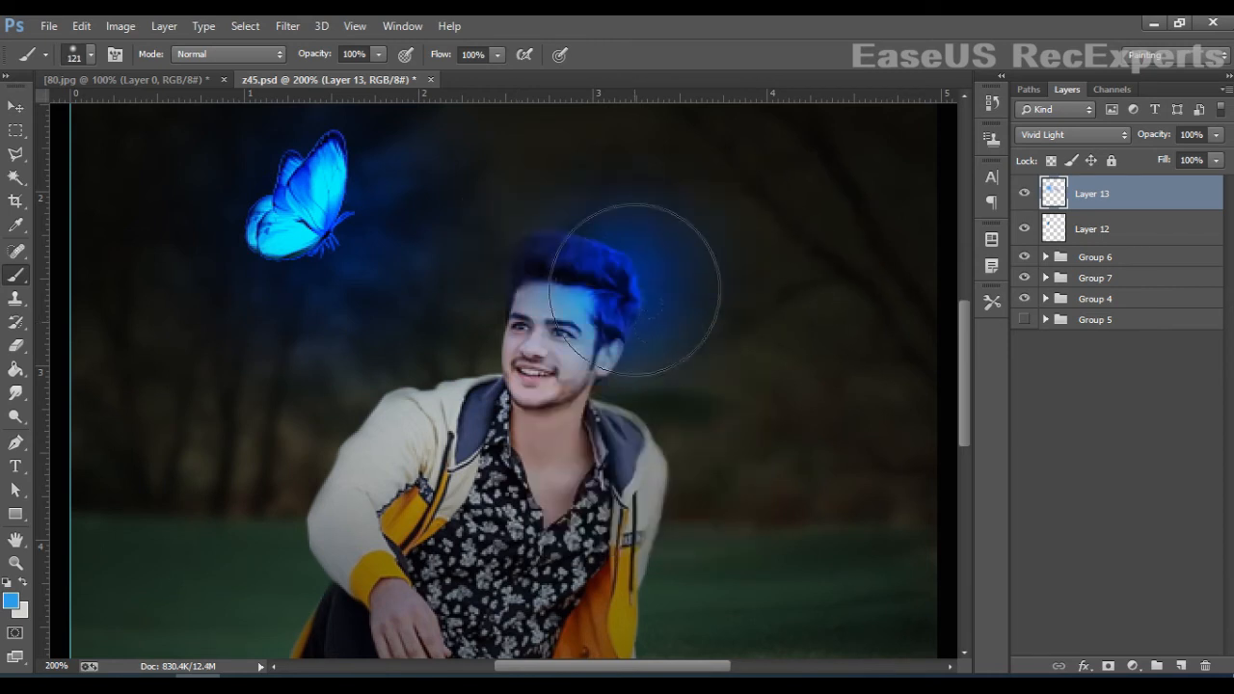
key(ctrl+z)
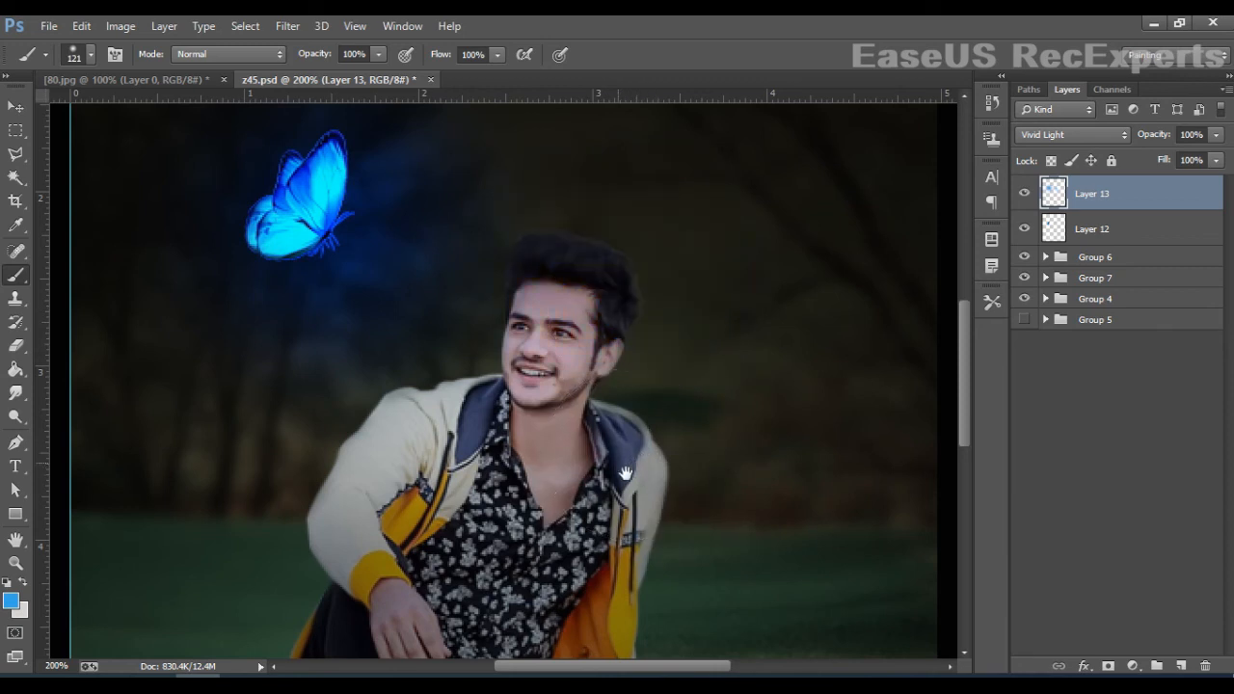
Step: Paint soft blue light over the man's face, collar and raised sleeve with a 48 px brush, lowering its opacity to 41%
drag(617, 470, 779, 350)
right_click(724, 347)
click(833, 386)
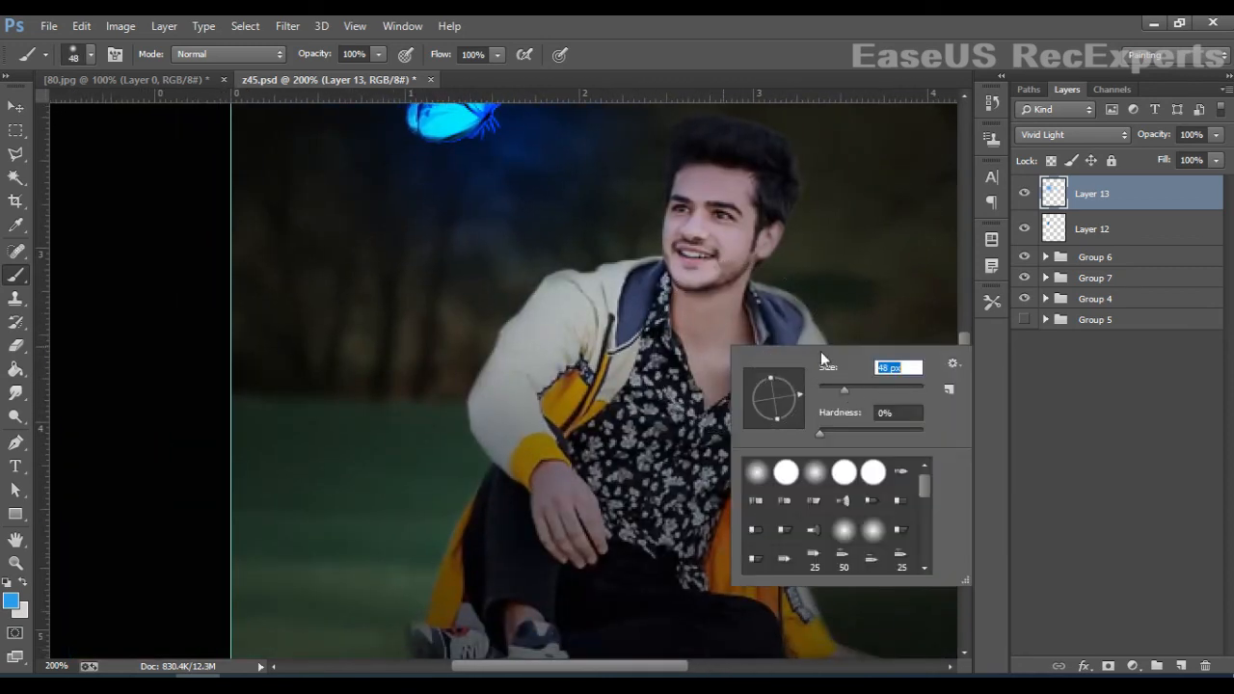
mouse_move(706, 189)
mouse_down()
mouse_move(687, 241)
mouse_move(652, 253)
mouse_move(635, 290)
mouse_up()
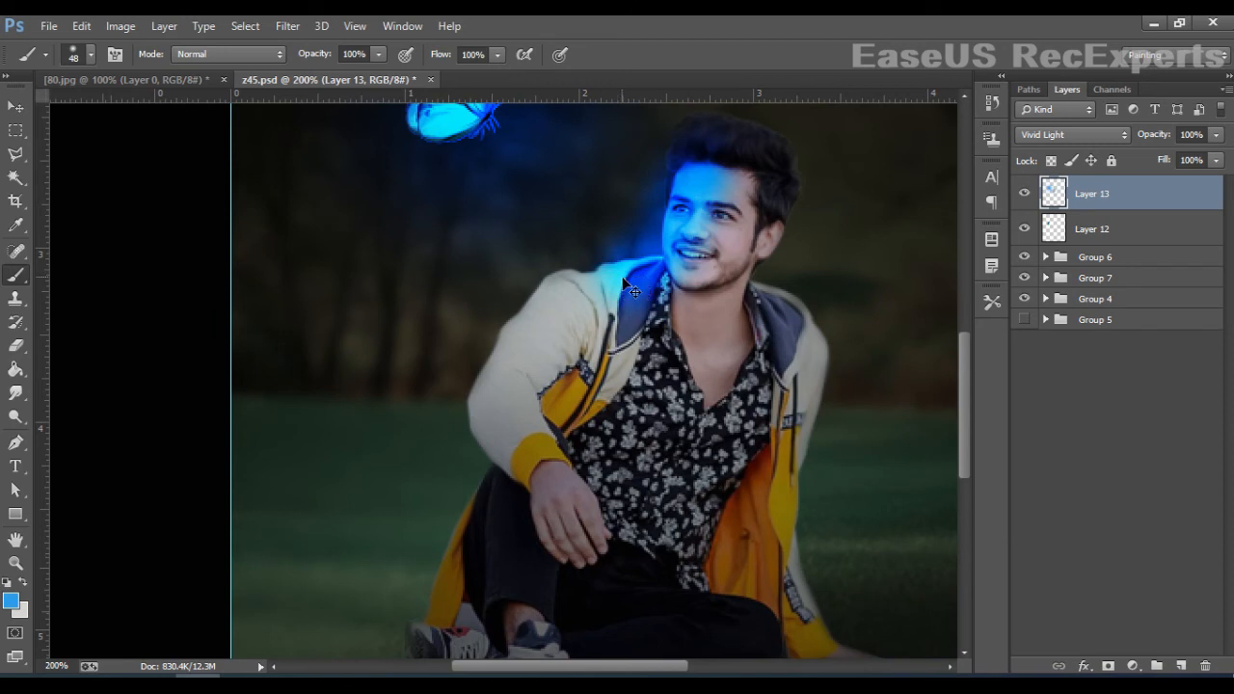
key(ctrl+z)
click(376, 54)
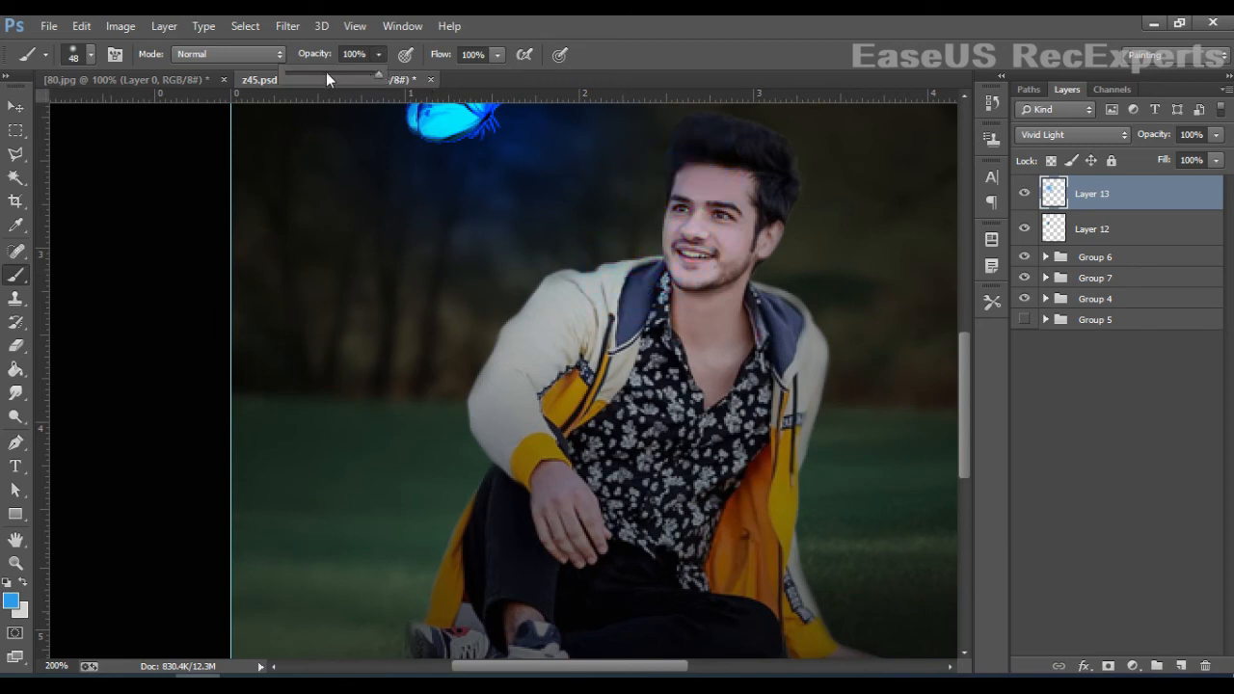
right_click(725, 189)
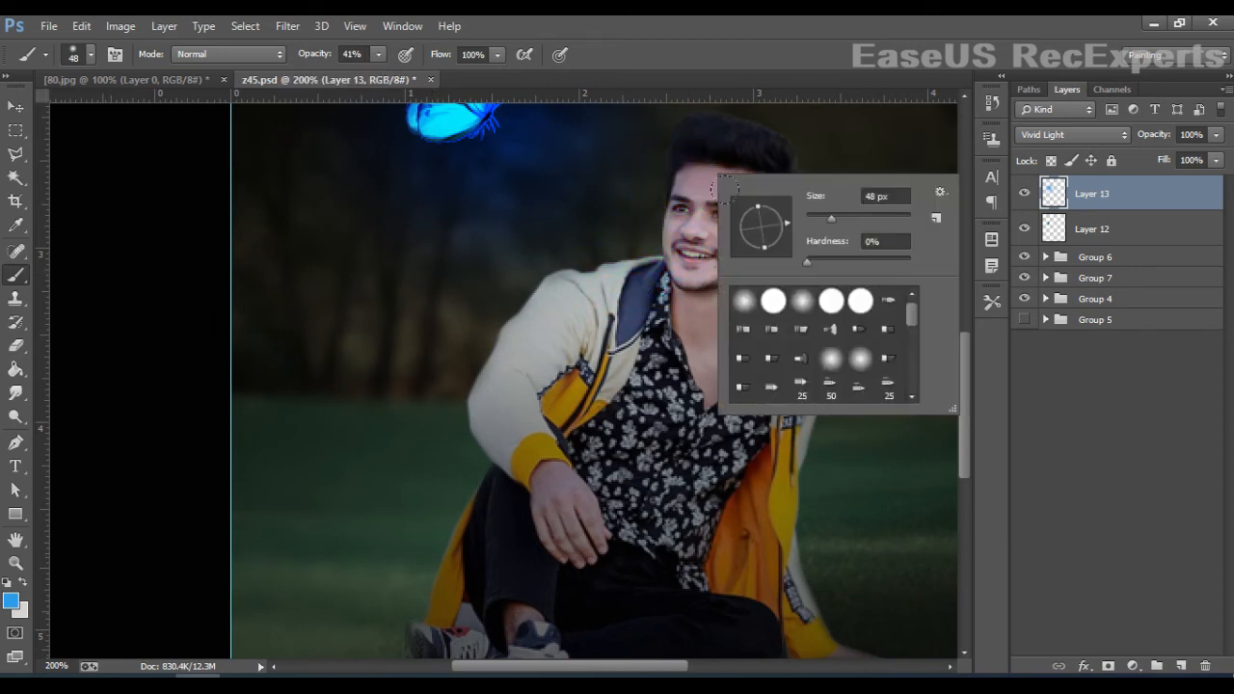
drag(721, 185, 690, 232)
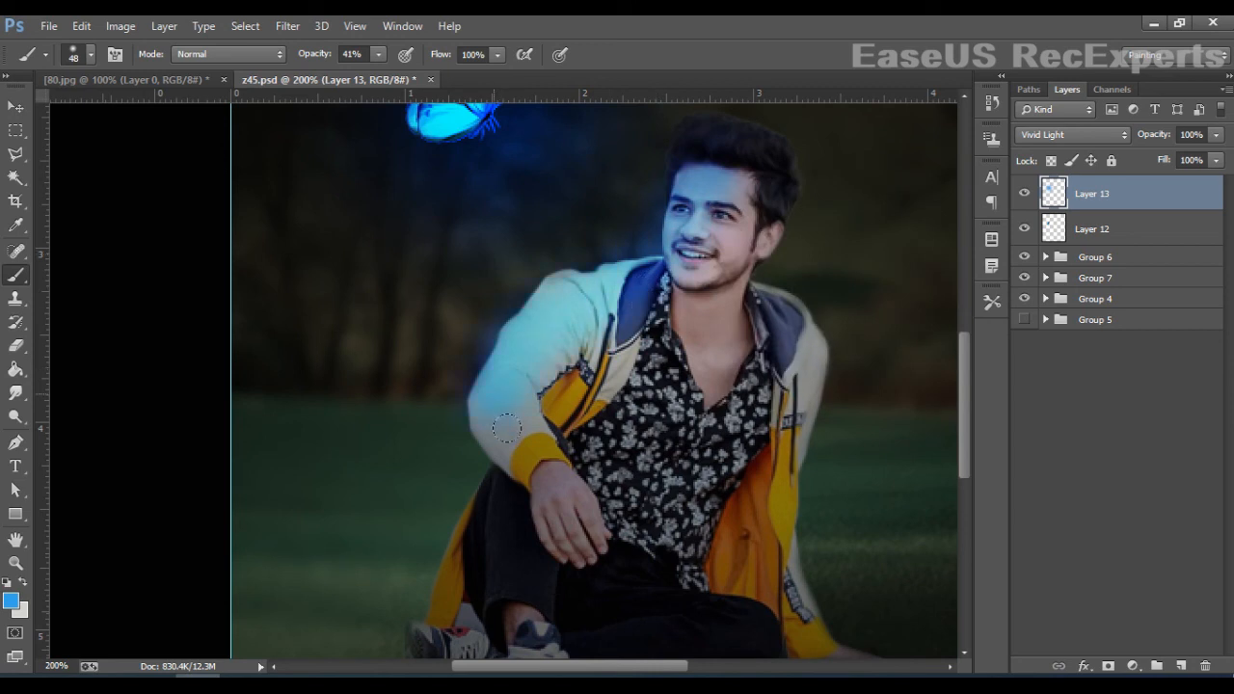
Step: Enlarge the brush to 66 px and paint blue light over the floral shirt and the jacket's front and cuff
right_click(633, 350)
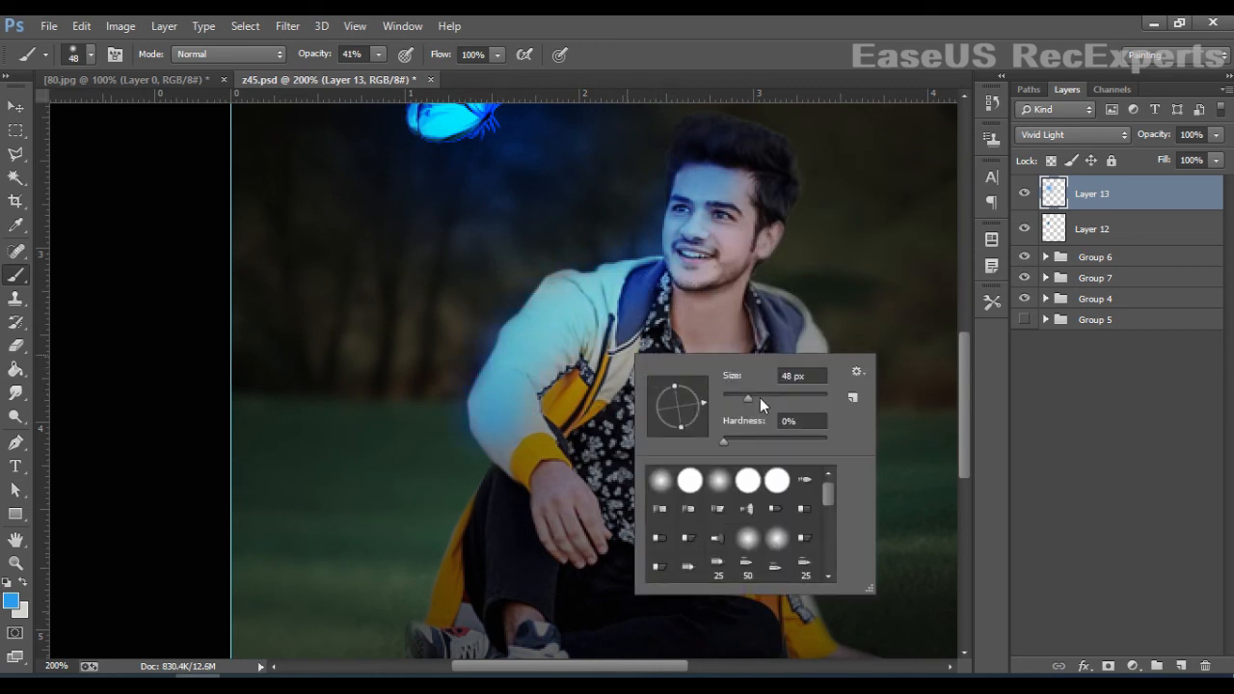
click(759, 397)
click(620, 365)
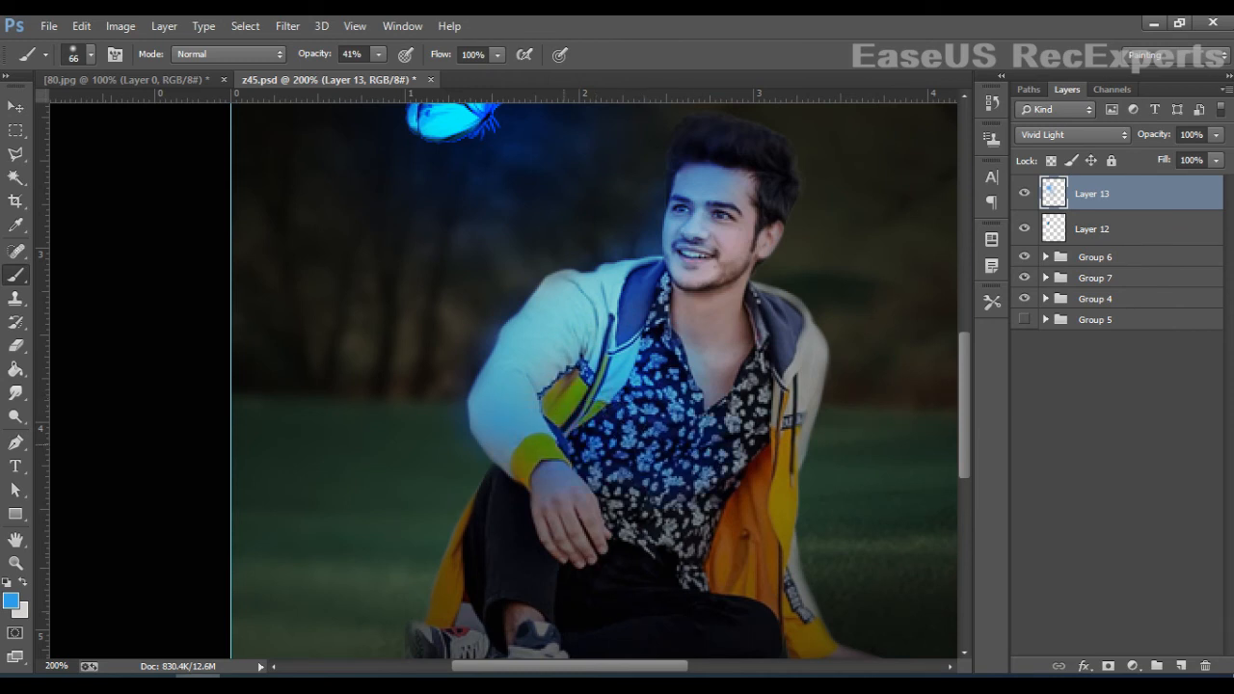
Step: Add a new layer above the painted blue light and set its blend mode to Vivid Light
drag(736, 378, 689, 497)
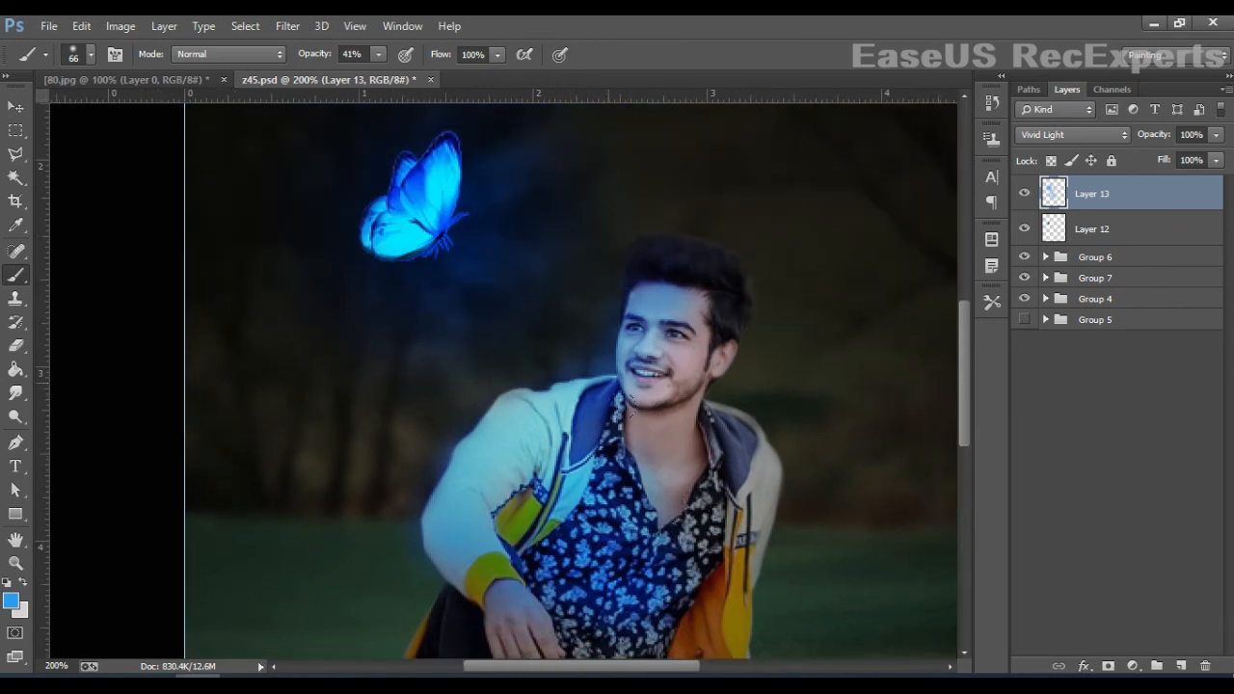
drag(864, 497, 764, 436)
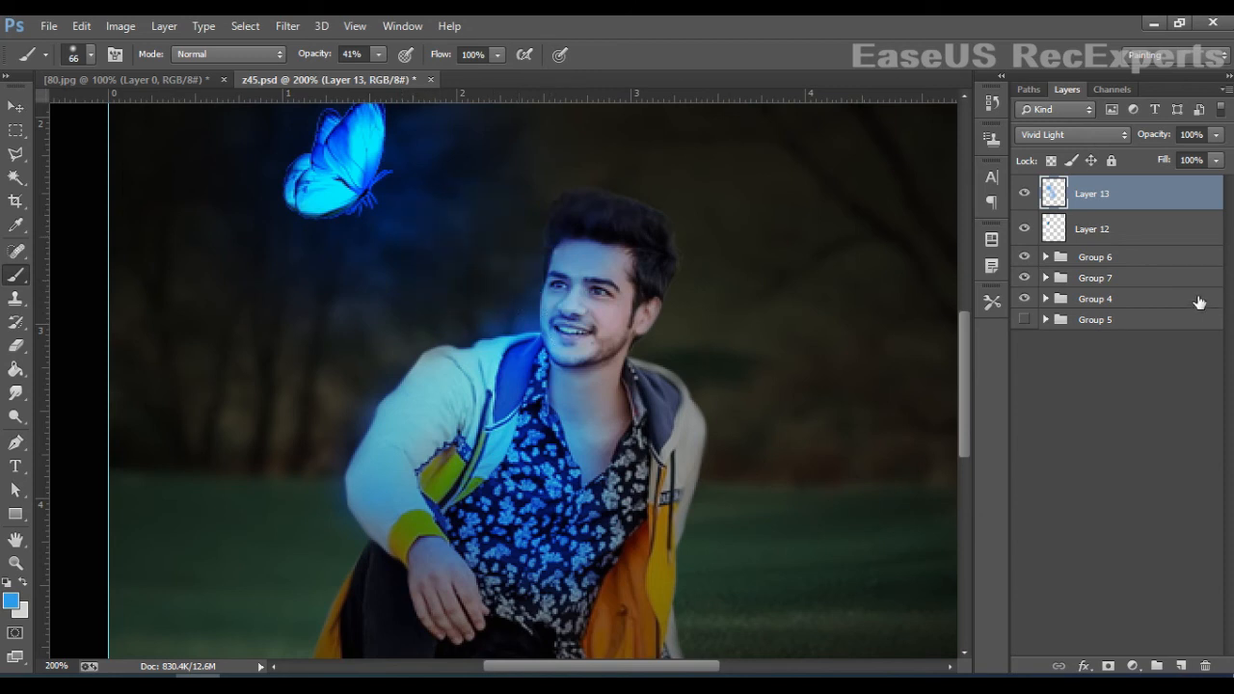
click(1181, 665)
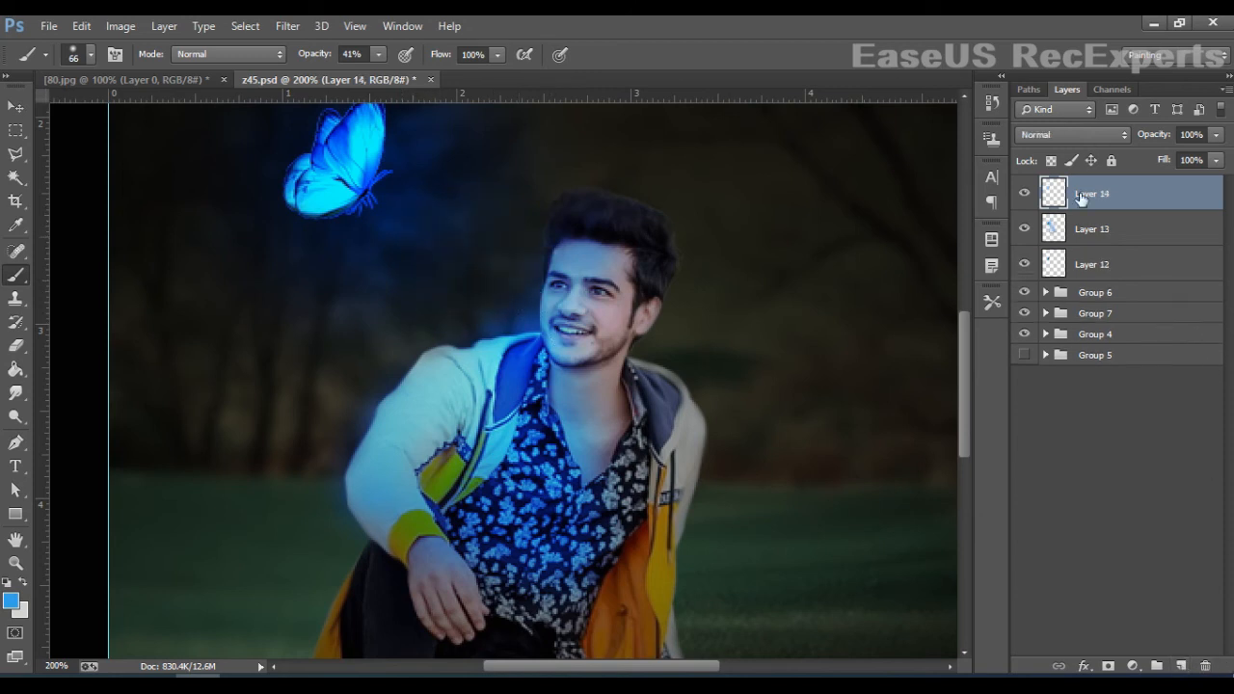
click(1056, 135)
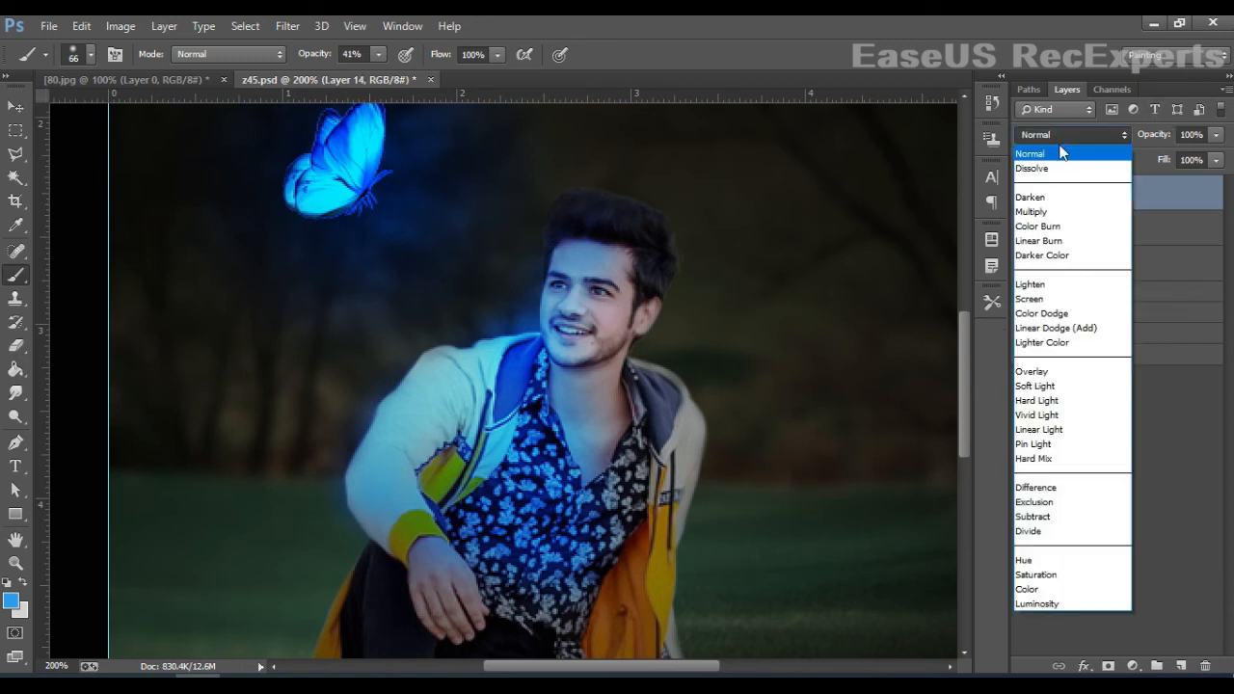
click(1027, 588)
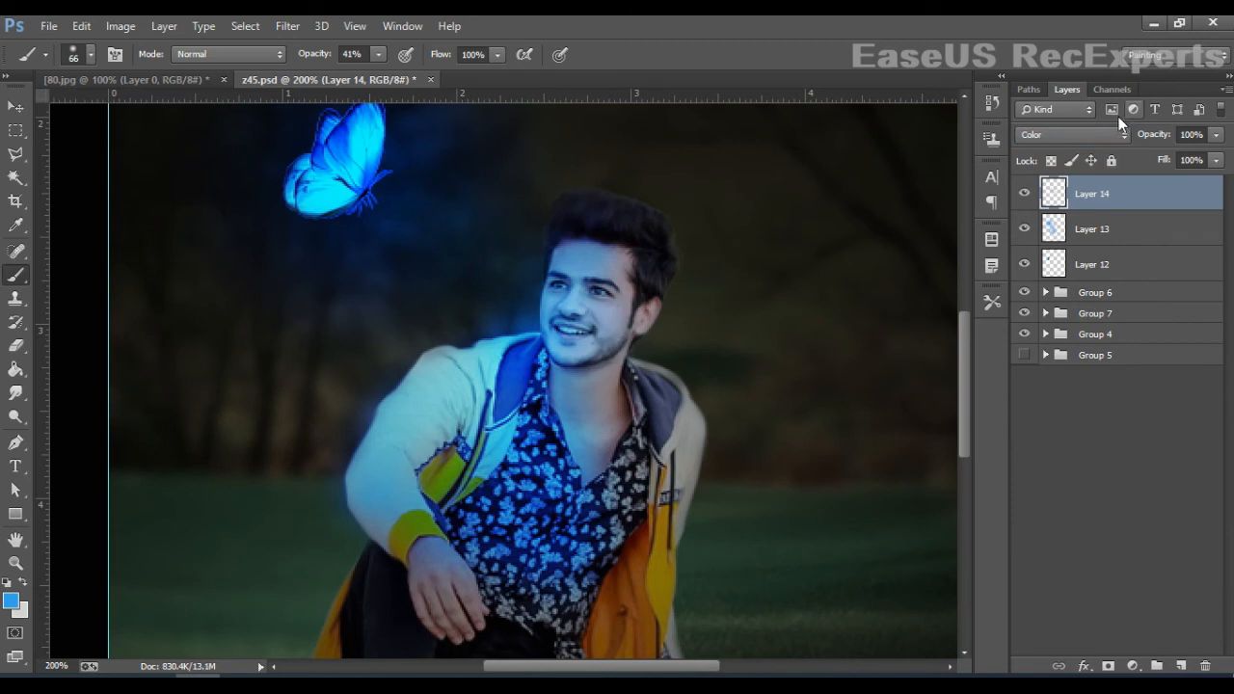
click(1070, 135)
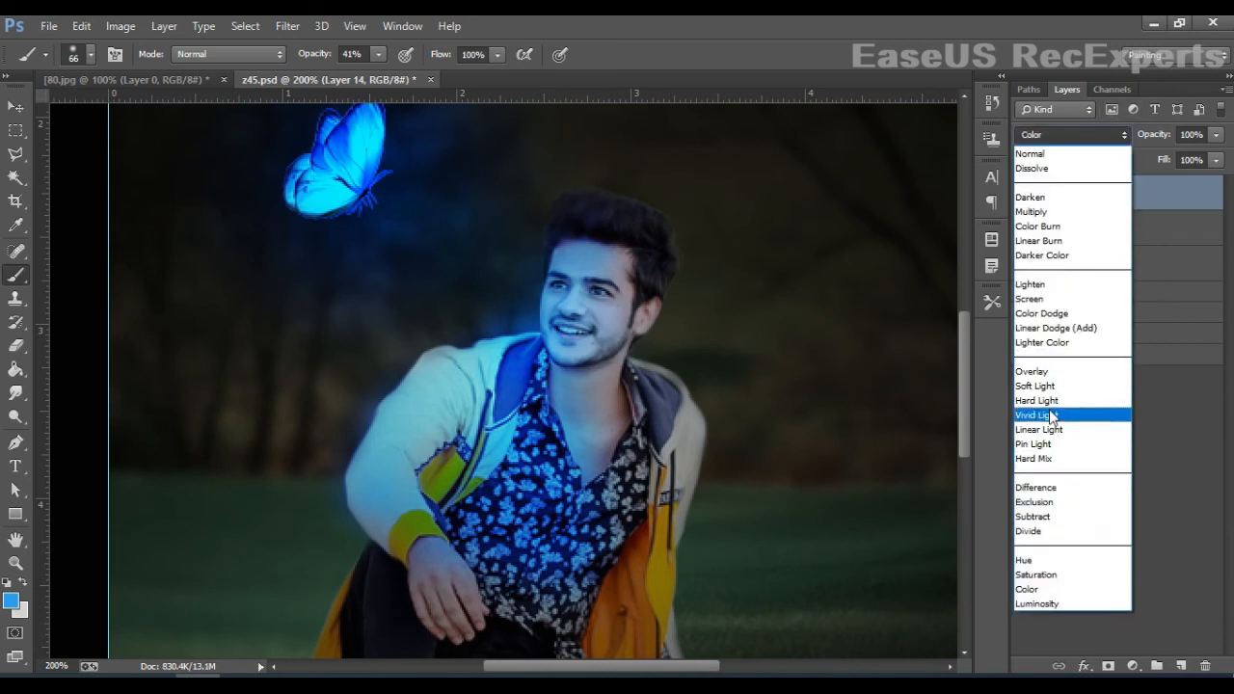
click(1049, 413)
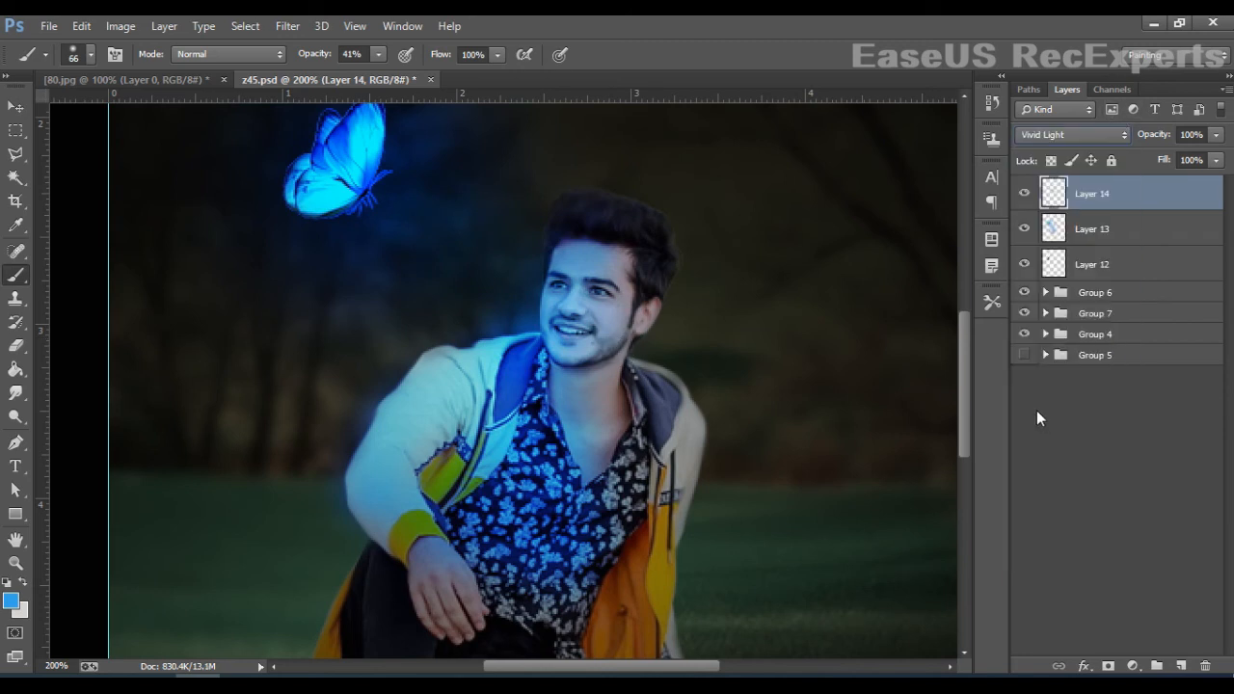
Step: Paint a soft blue glow between the butterfly and the man on the new layer with the 66 px brush, and compare it hidden and shown
click(16, 106)
key(ctrl+minus)
key(ctrl+minus)
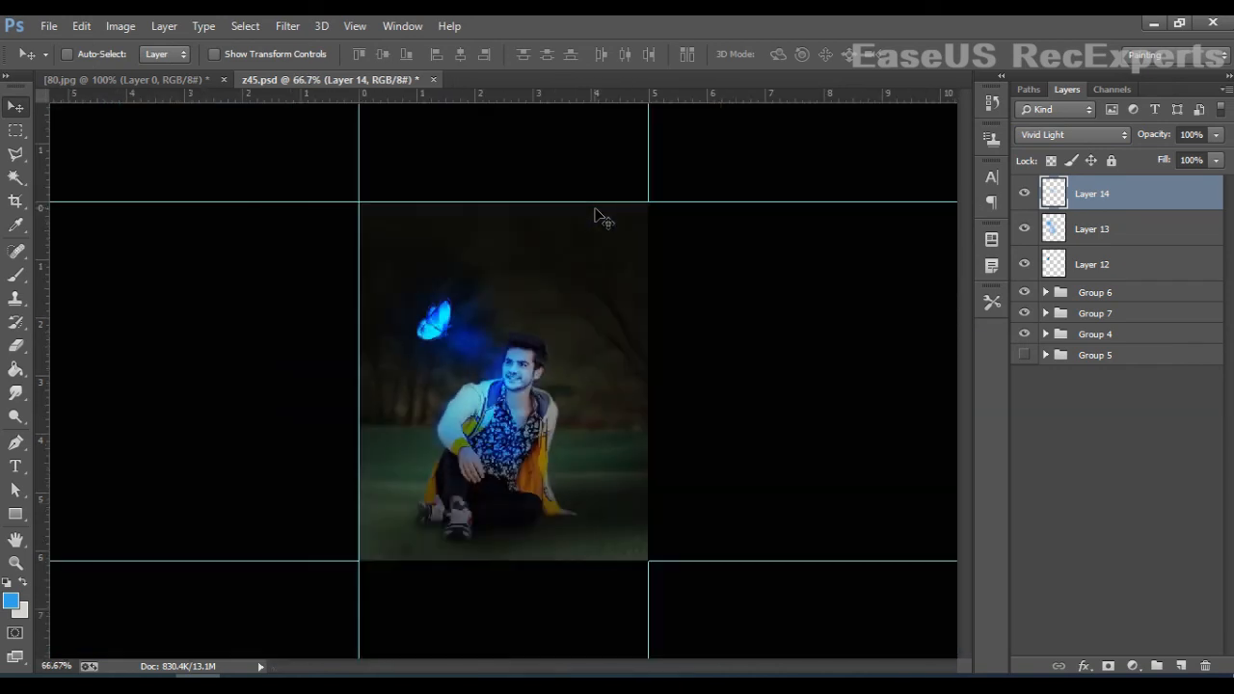
key(ctrl+plus)
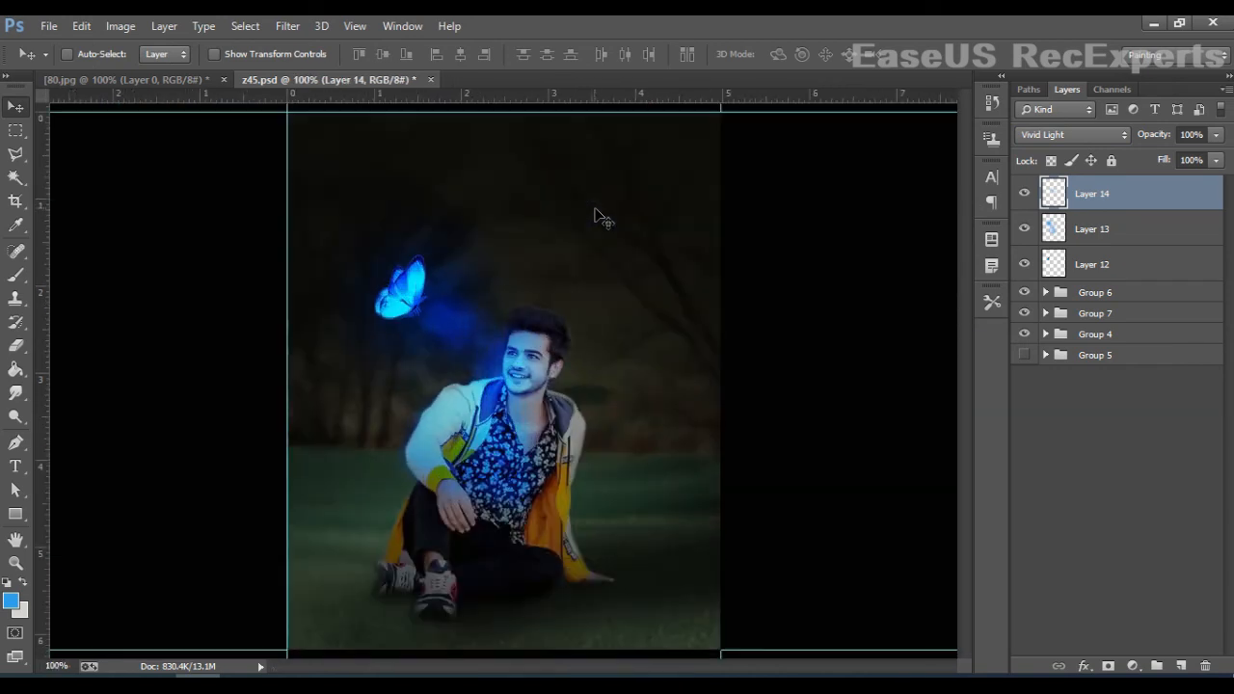
click(13, 277)
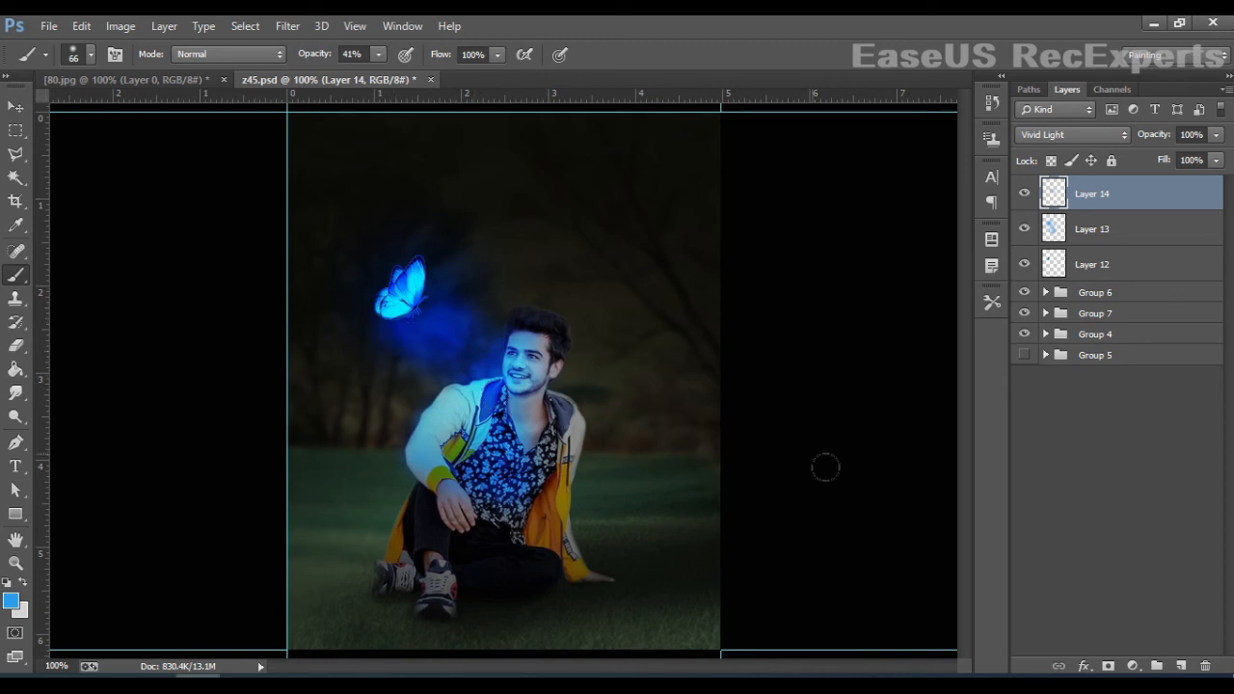
click(1023, 193)
click(1024, 194)
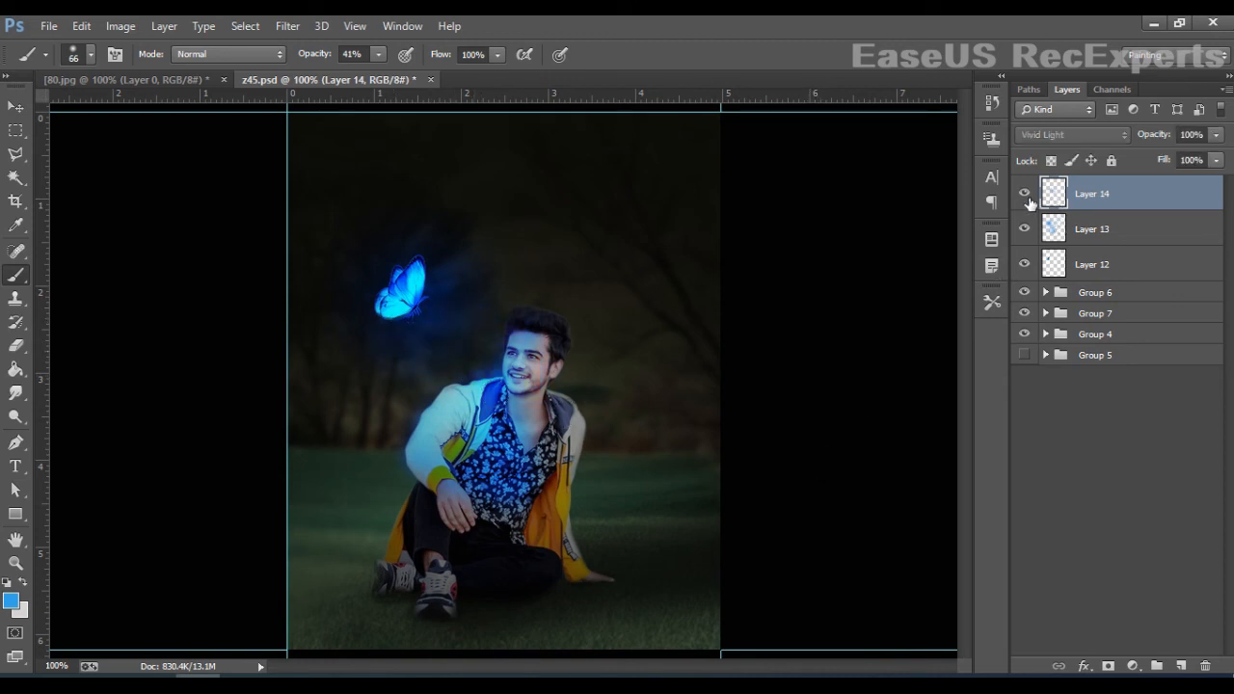
click(16, 106)
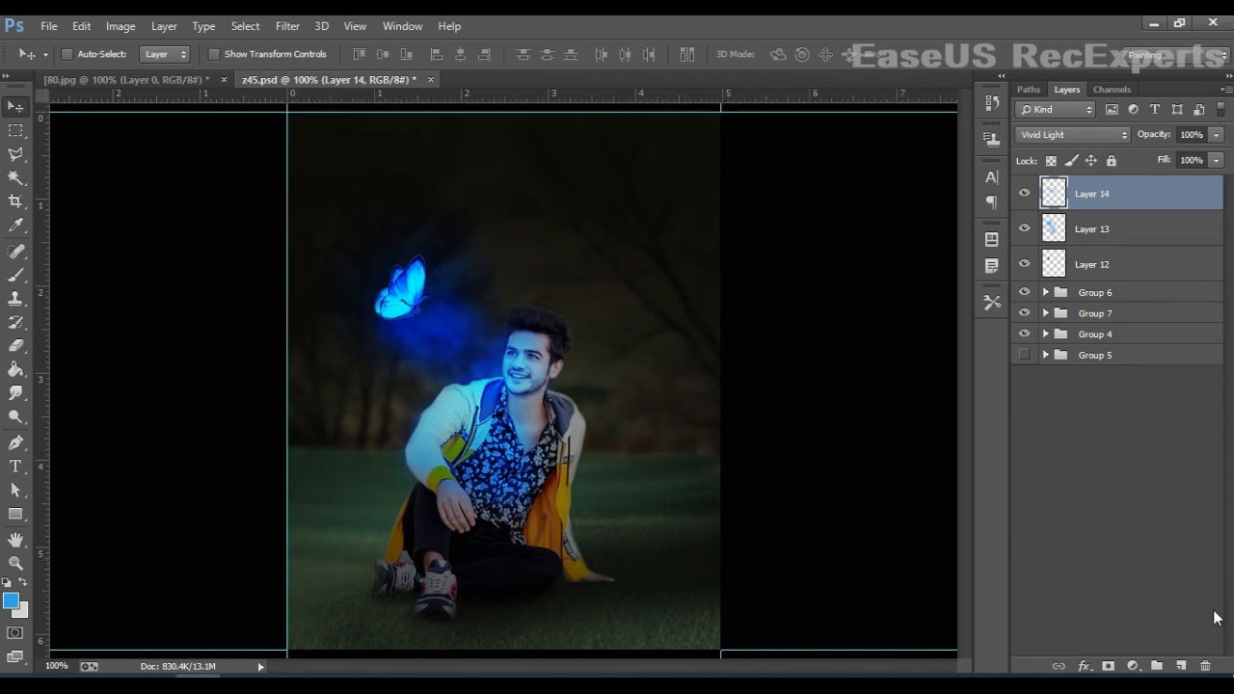
Step: Add another new layer on top and set the foreground colour to black (000000)
click(1180, 665)
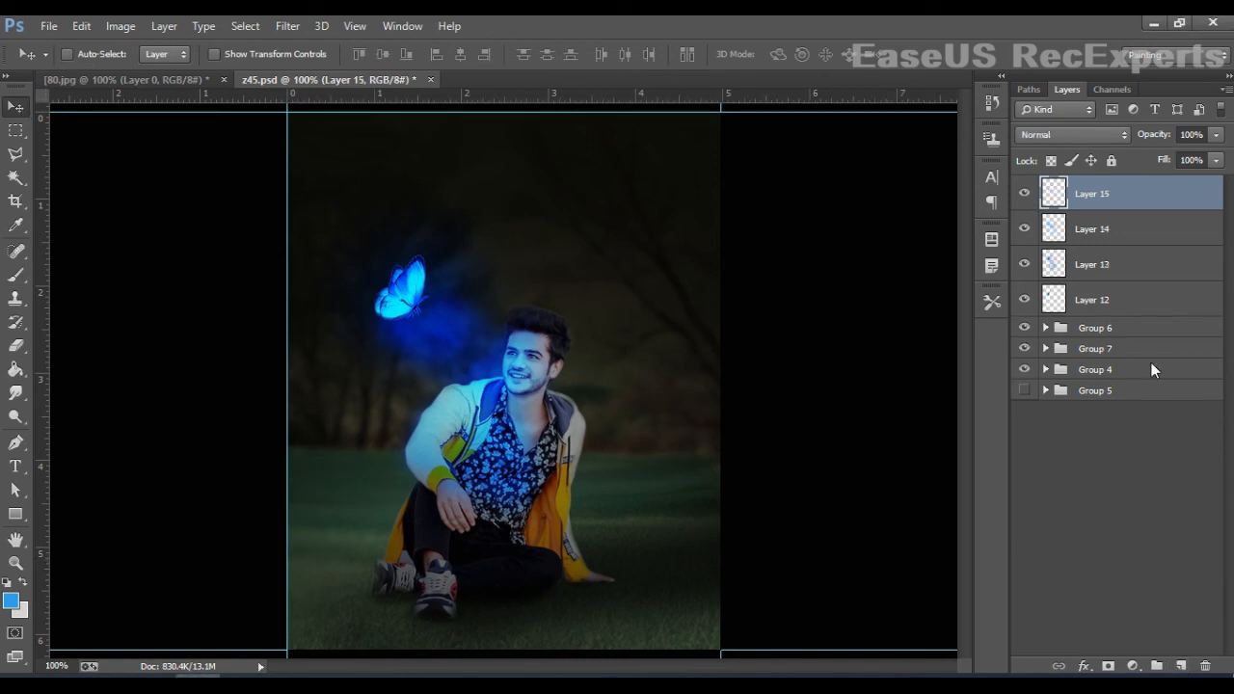
click(11, 600)
text(000000)
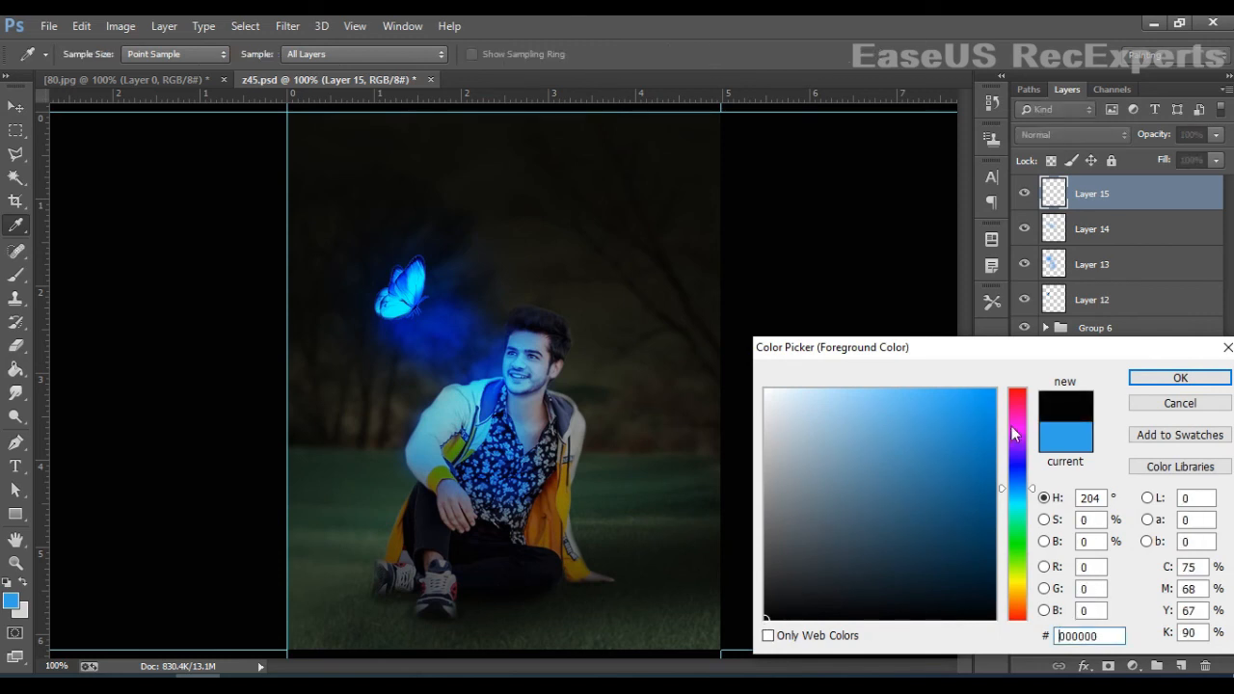
click(1175, 379)
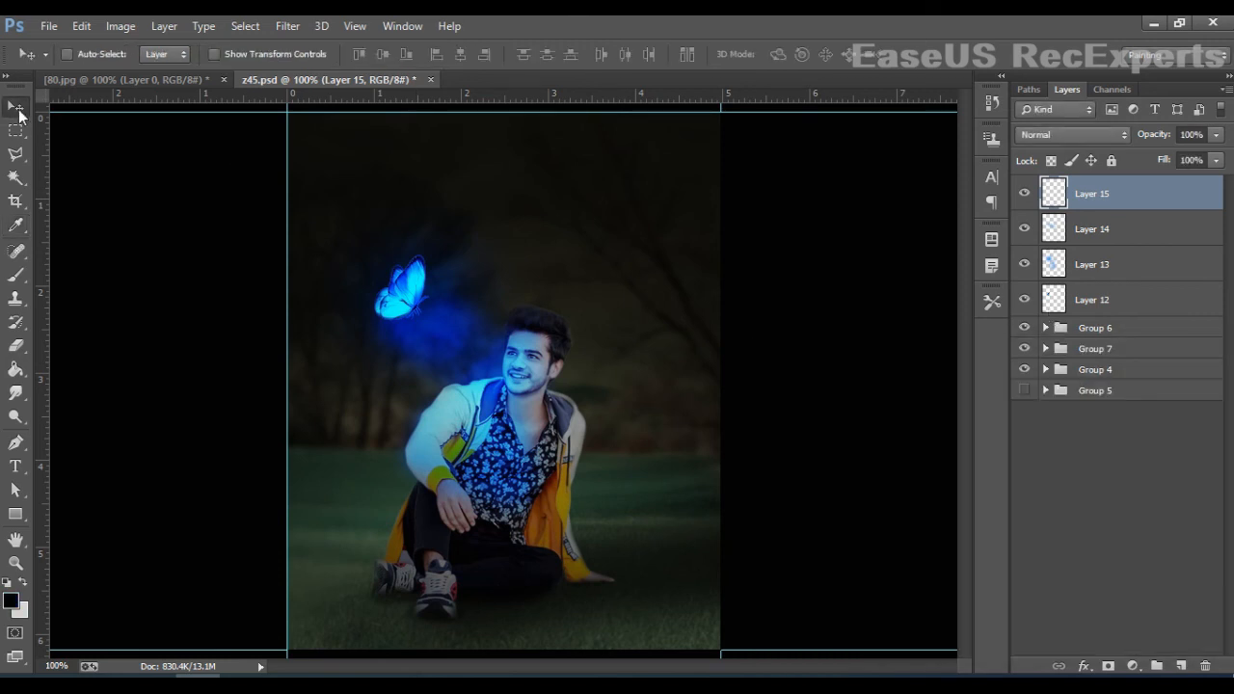
Step: Darken the picture's outer edges with a soft 181 px black brush at 41% opacity, undoing the first stroke
key(b)
key(ctrl+minus)
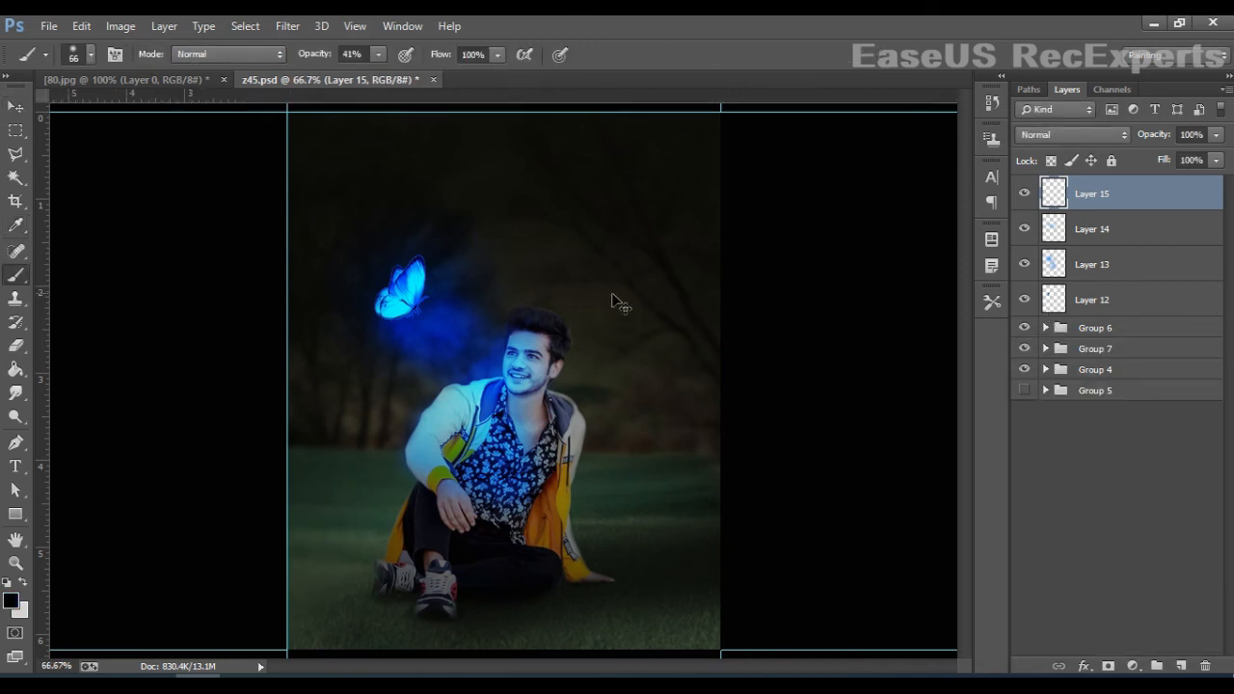
right_click(625, 303)
double_click(777, 312)
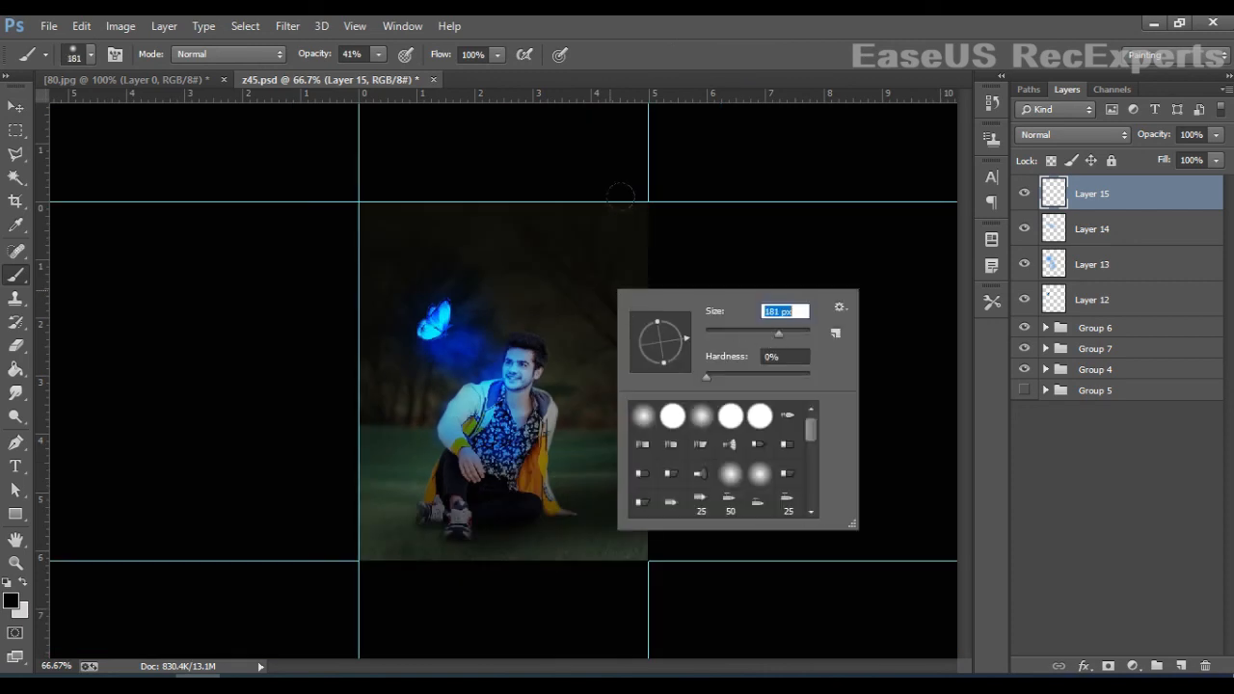
text(181)
key(Return)
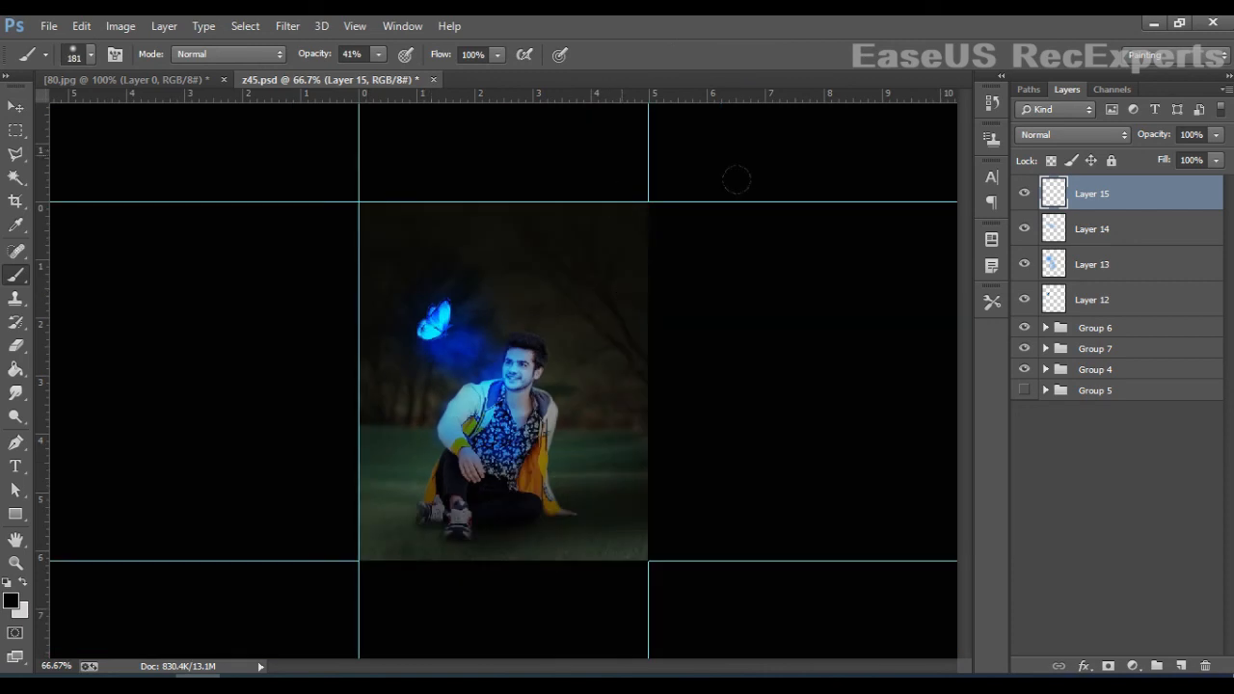
mouse_move(631, 602)
mouse_down()
mouse_move(432, 581)
mouse_move(444, 595)
mouse_up()
key(ctrl+z)
mouse_move(688, 664)
mouse_down()
mouse_move(680, 636)
mouse_move(377, 600)
mouse_move(732, 578)
mouse_up()
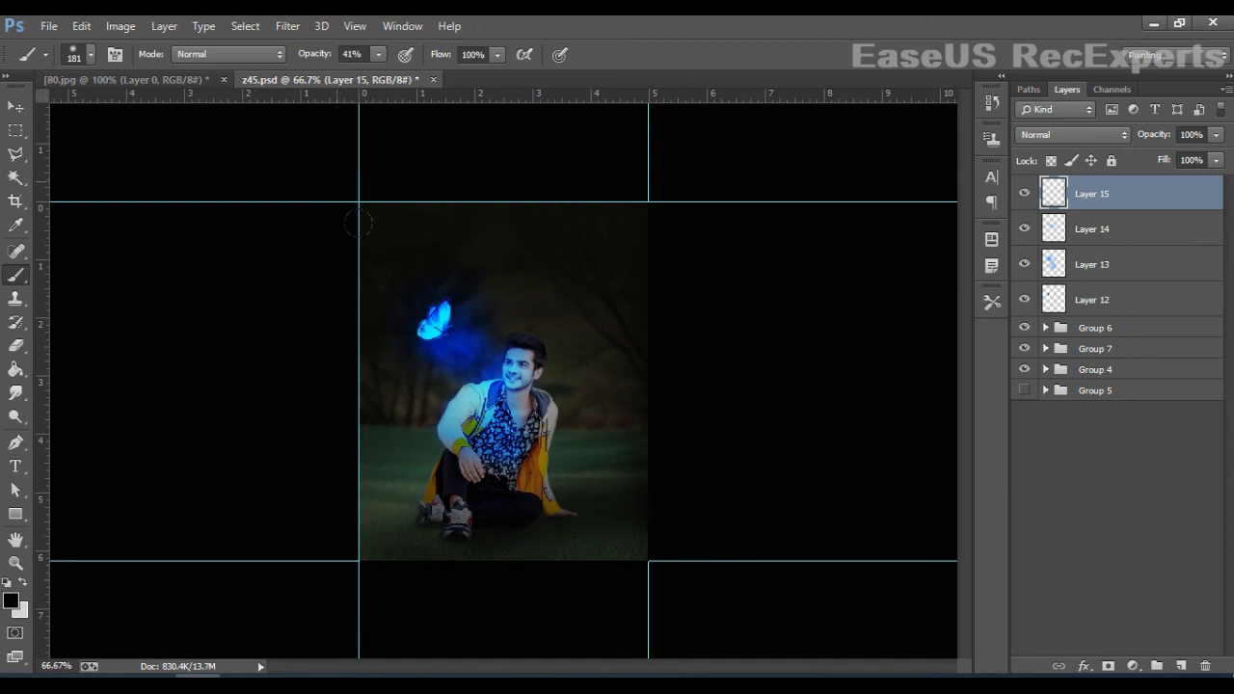
drag(346, 443, 348, 604)
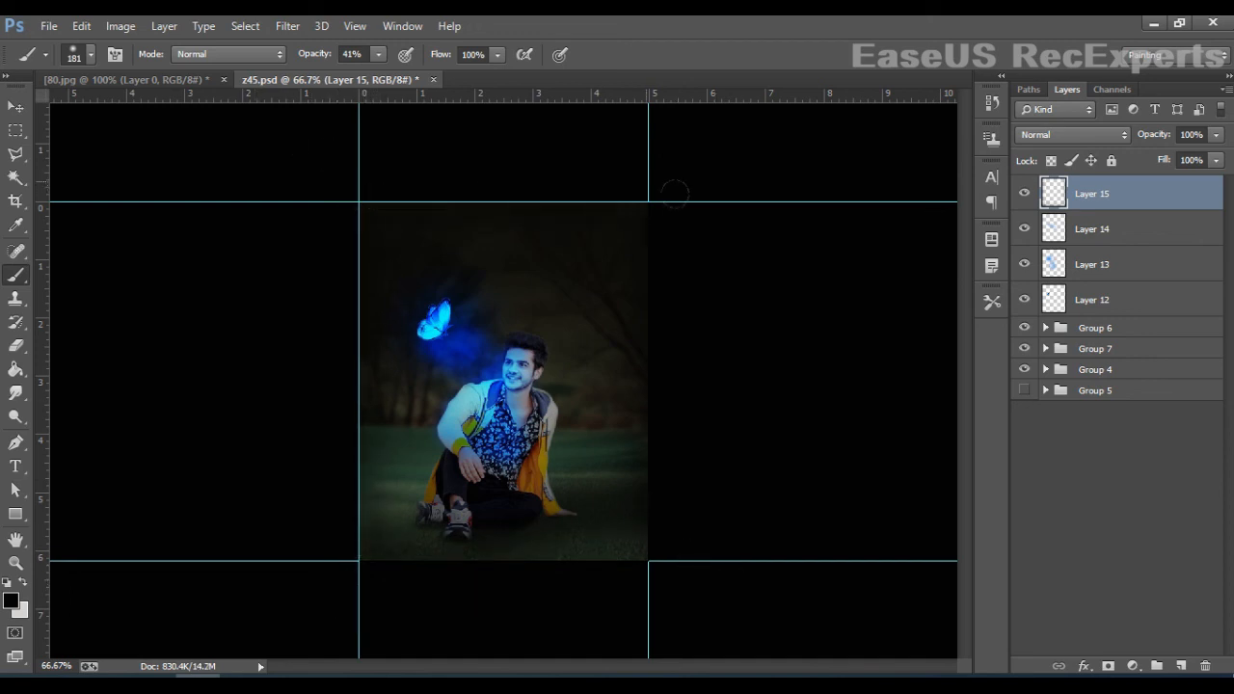
Step: Raise the brush opacity to 100%, deepen the black along the picture's edges, and compare the result with the layer hidden and shown
click(378, 54)
drag(419, 81, 433, 86)
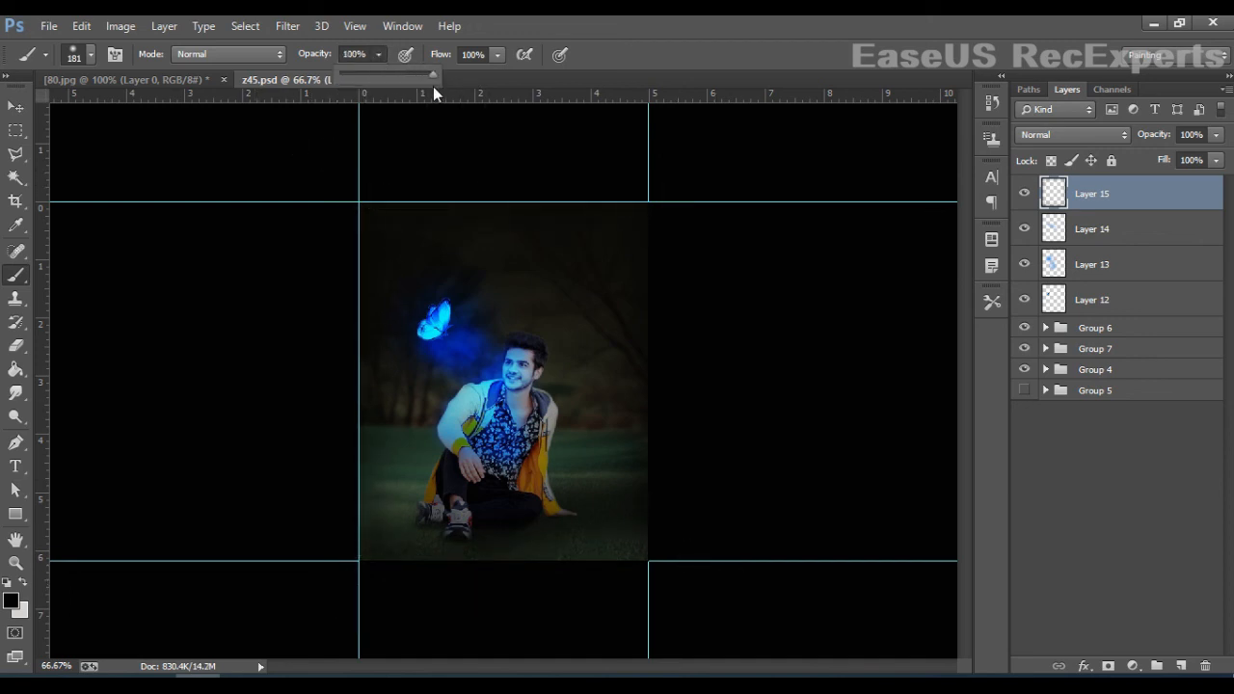
click(304, 334)
drag(342, 401, 345, 602)
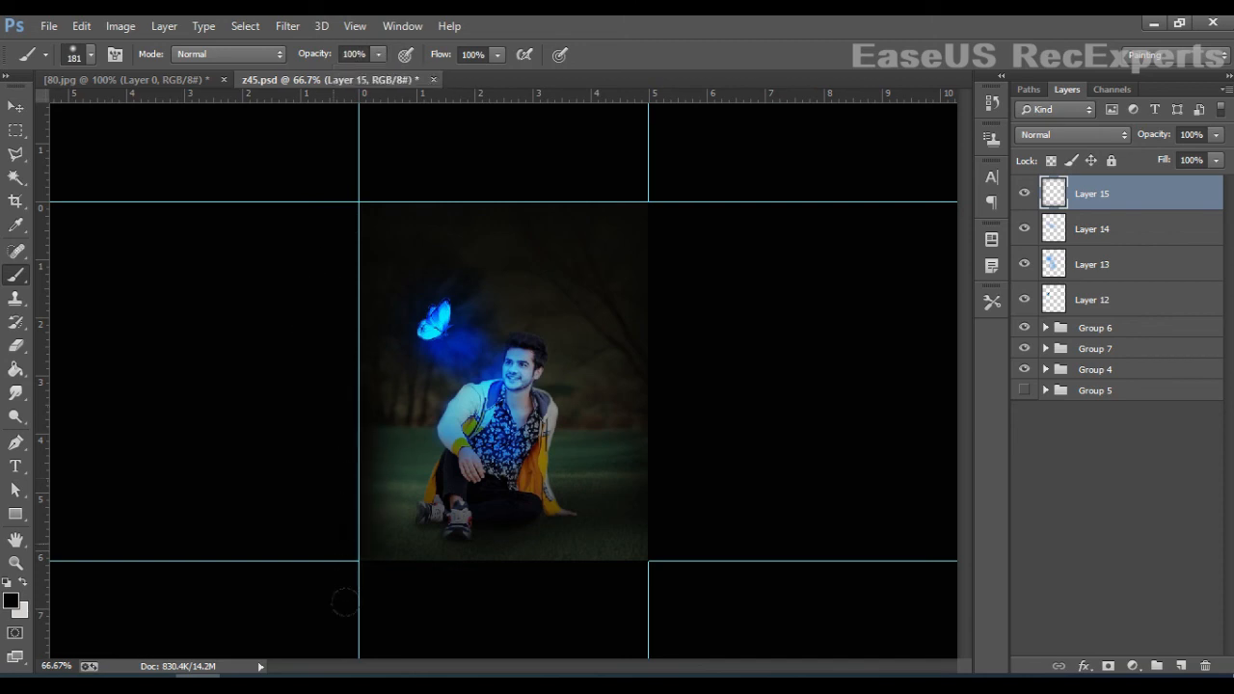
drag(521, 616, 708, 605)
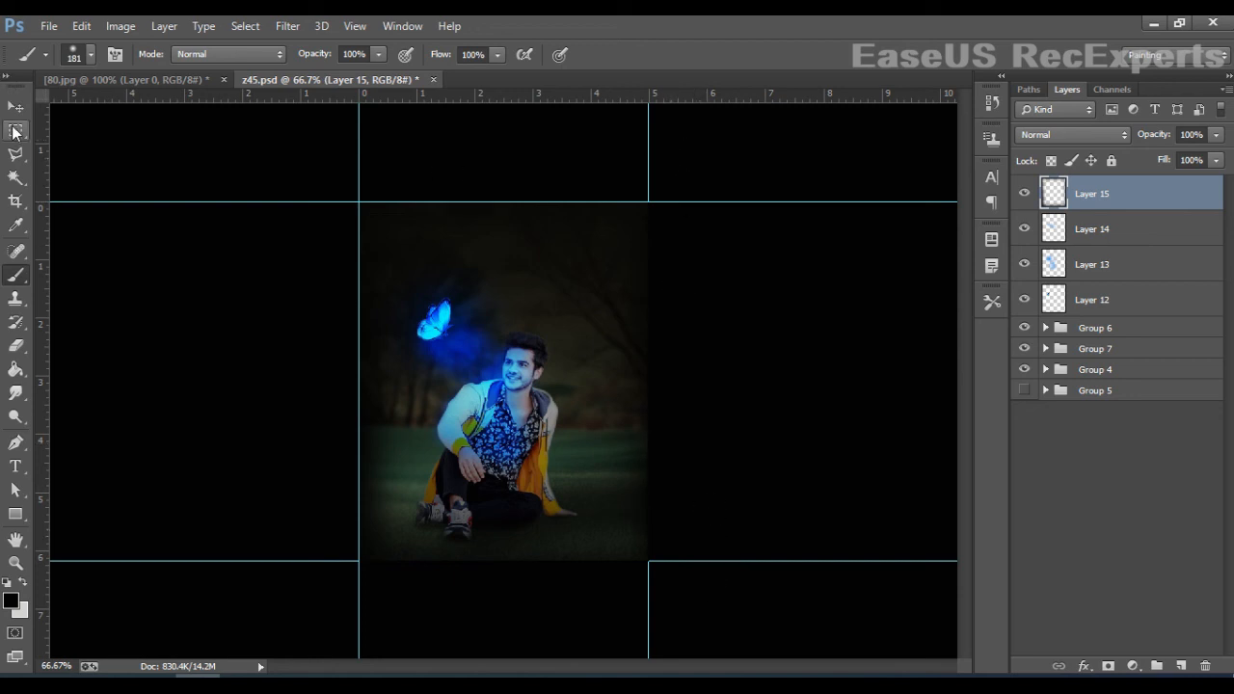
click(15, 106)
click(1028, 192)
click(1029, 193)
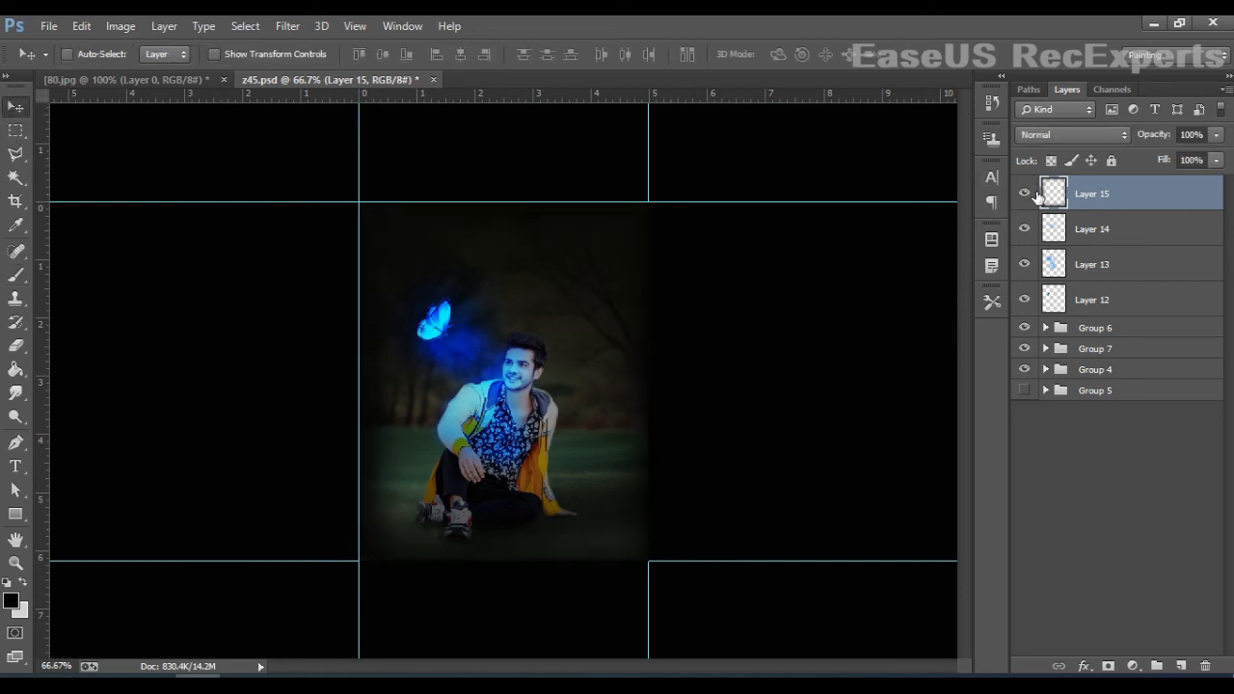
Step: Duplicate the four layers from Layer 12 to Layer 15 and gather the butterfly, light and edge-shading layers in a new group
shift+click(1125, 231)
shift+click(1122, 270)
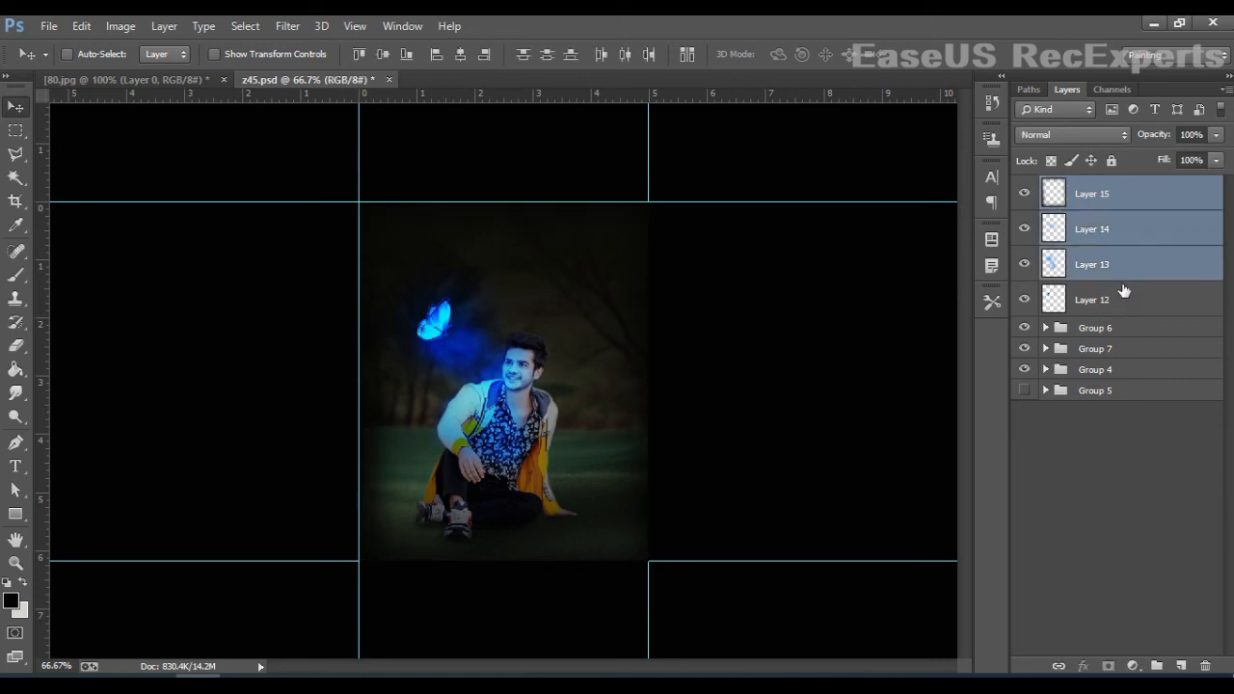
shift+click(1120, 305)
drag(1120, 305, 1182, 665)
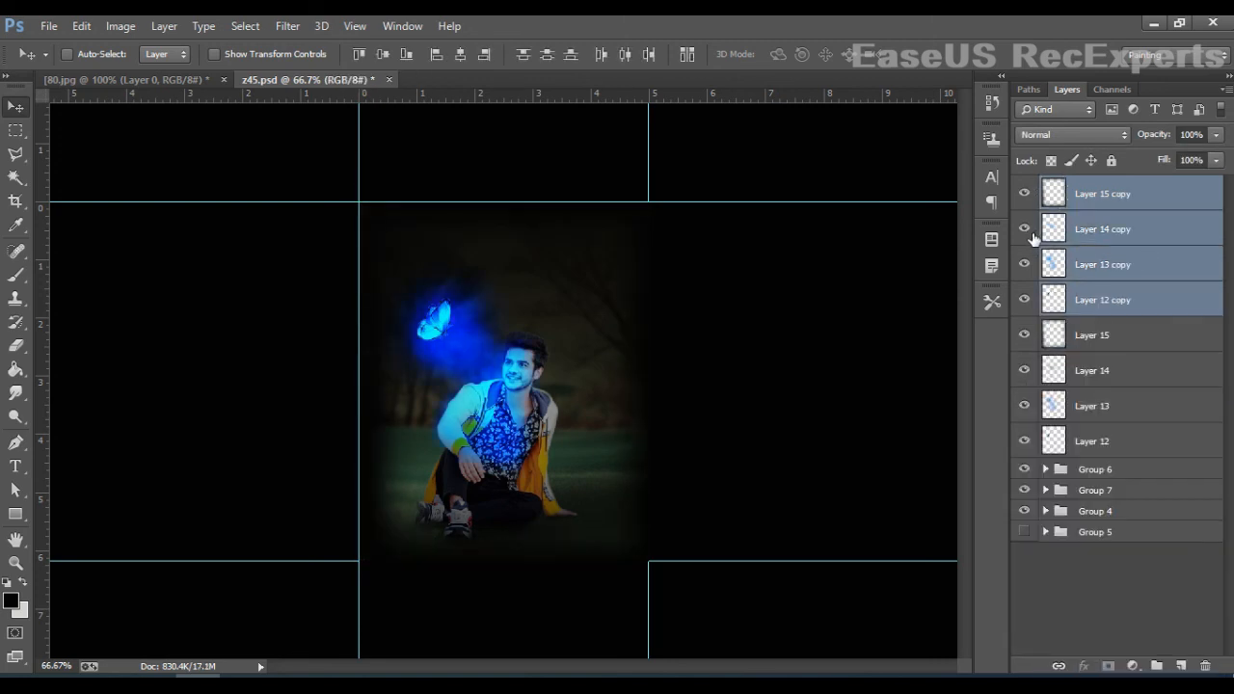
drag(1147, 274, 1157, 665)
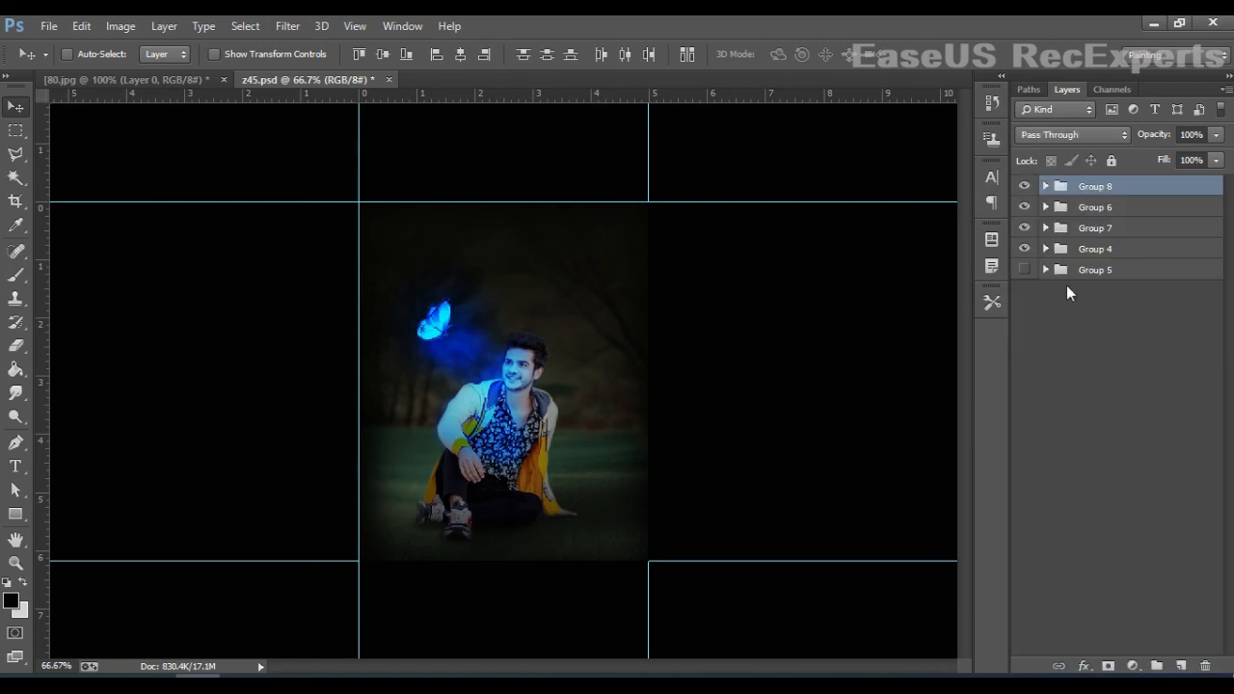
Step: Compare the composite with the butterfly and light group hidden and shown, and examine the image at several magnifications
click(1024, 188)
click(1024, 188)
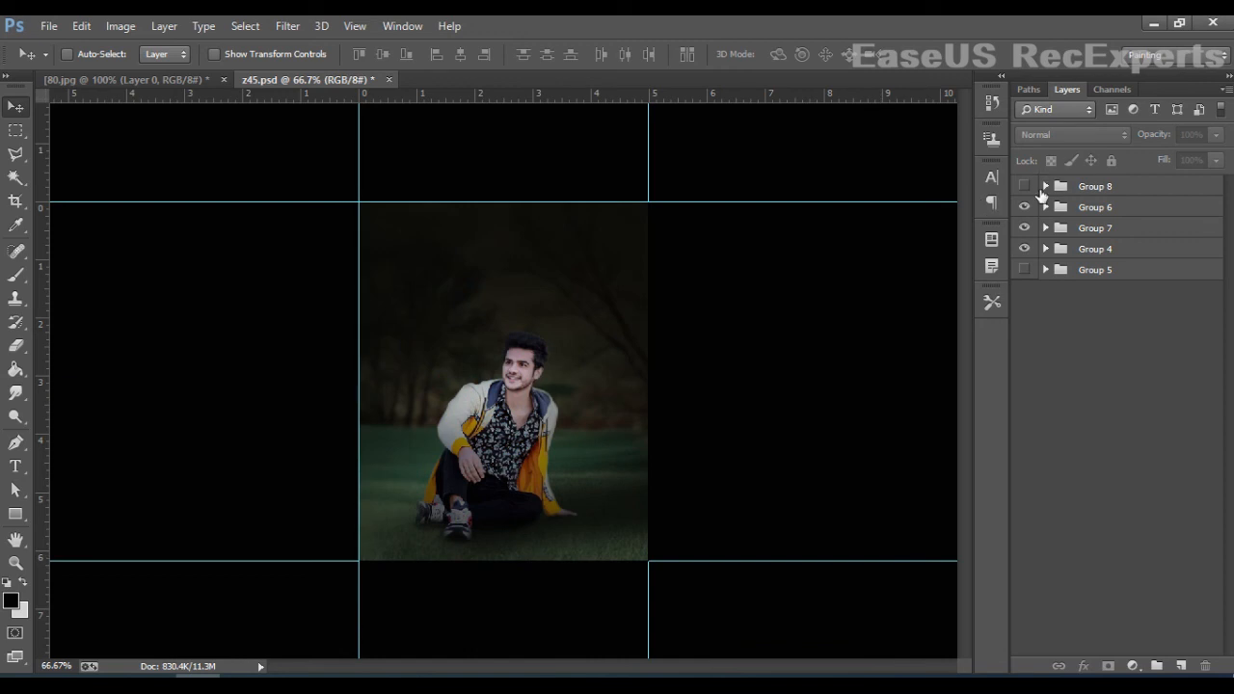
click(1030, 188)
click(1030, 189)
click(1031, 189)
click(1030, 189)
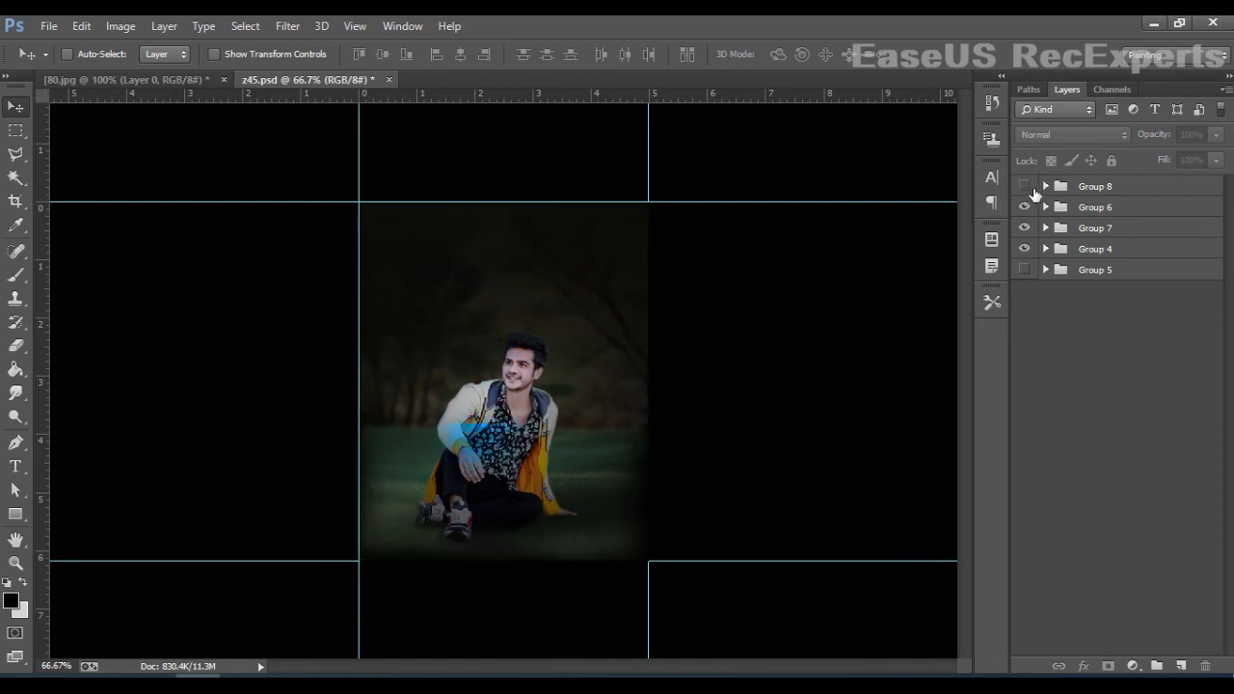
click(1025, 187)
key(ctrl+minus)
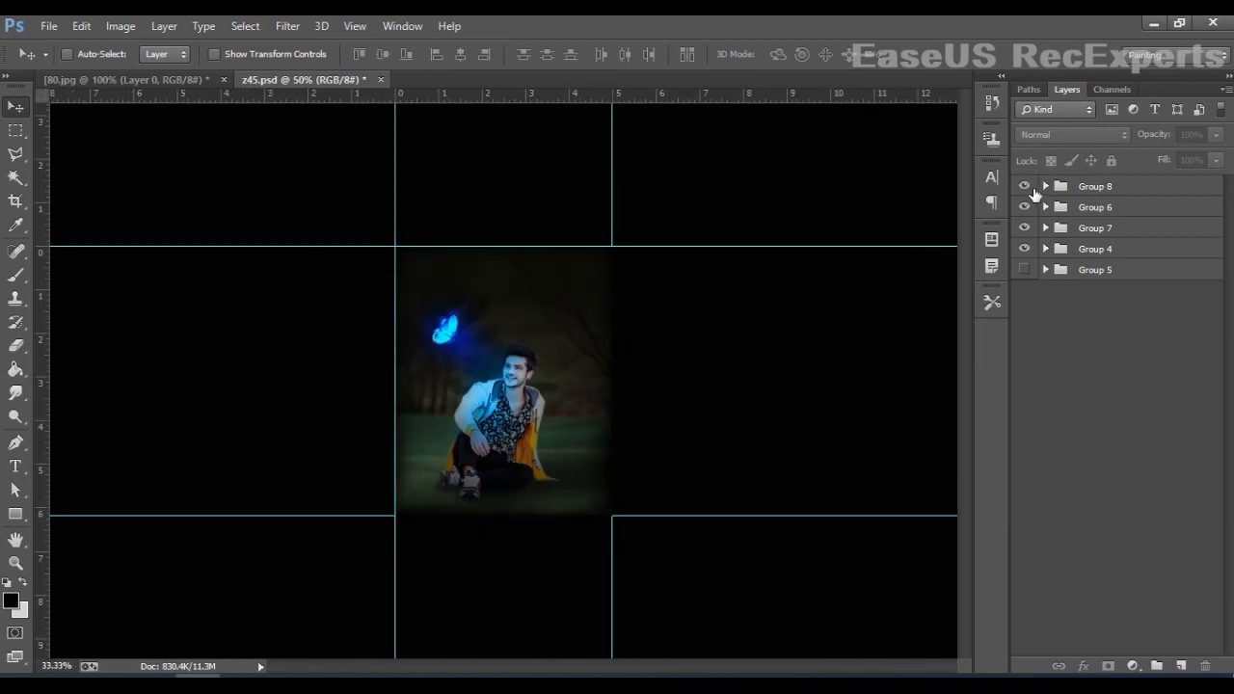
key(ctrl+plus)
key(ctrl+plus)
key(ctrl+plus)
key(ctrl+plus)
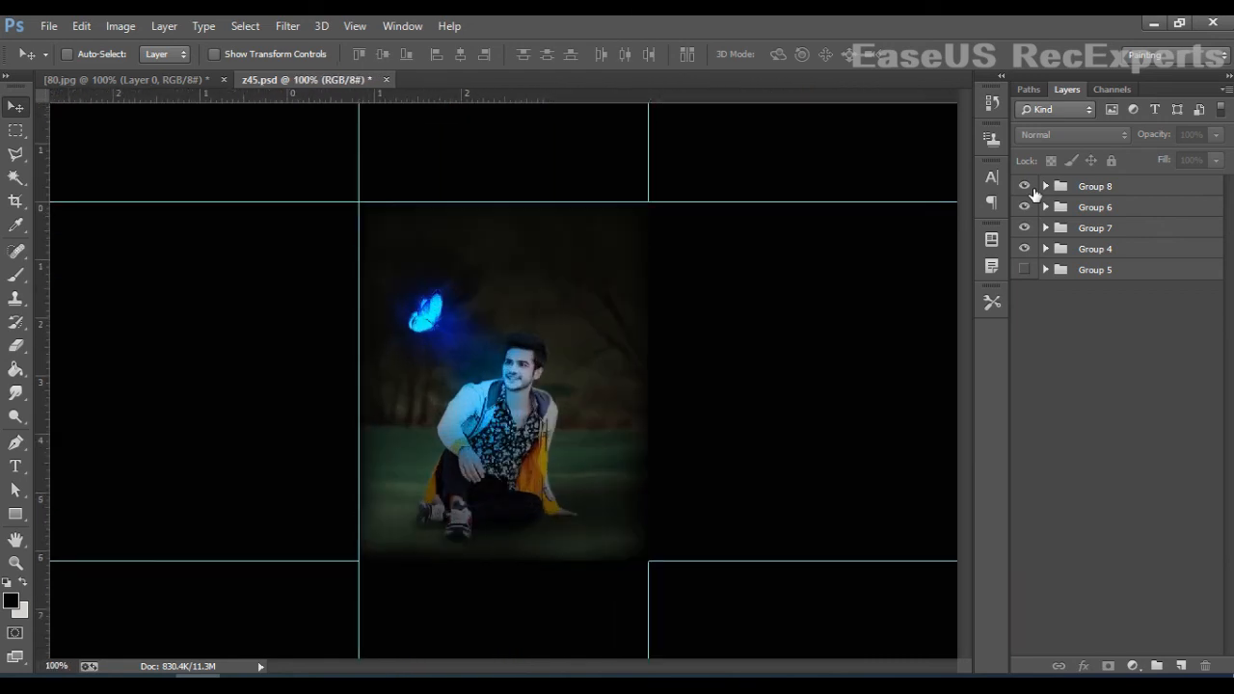
key(ctrl+minus)
key(ctrl+minus)
key(ctrl+minus)
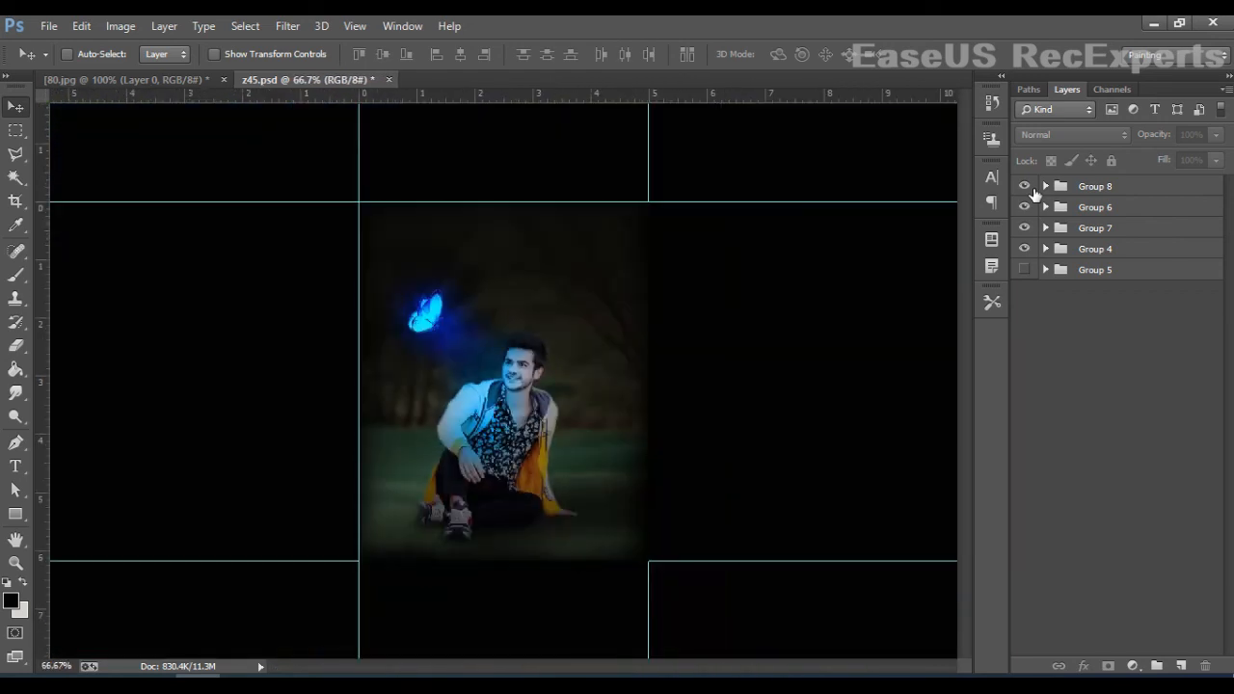
key(ctrl+plus)
key(ctrl+minus)
Step: Review the layers inside Group 8 and their blend modes, close the group and check its effect hidden and shown
click(1044, 186)
click(1045, 186)
click(1045, 186)
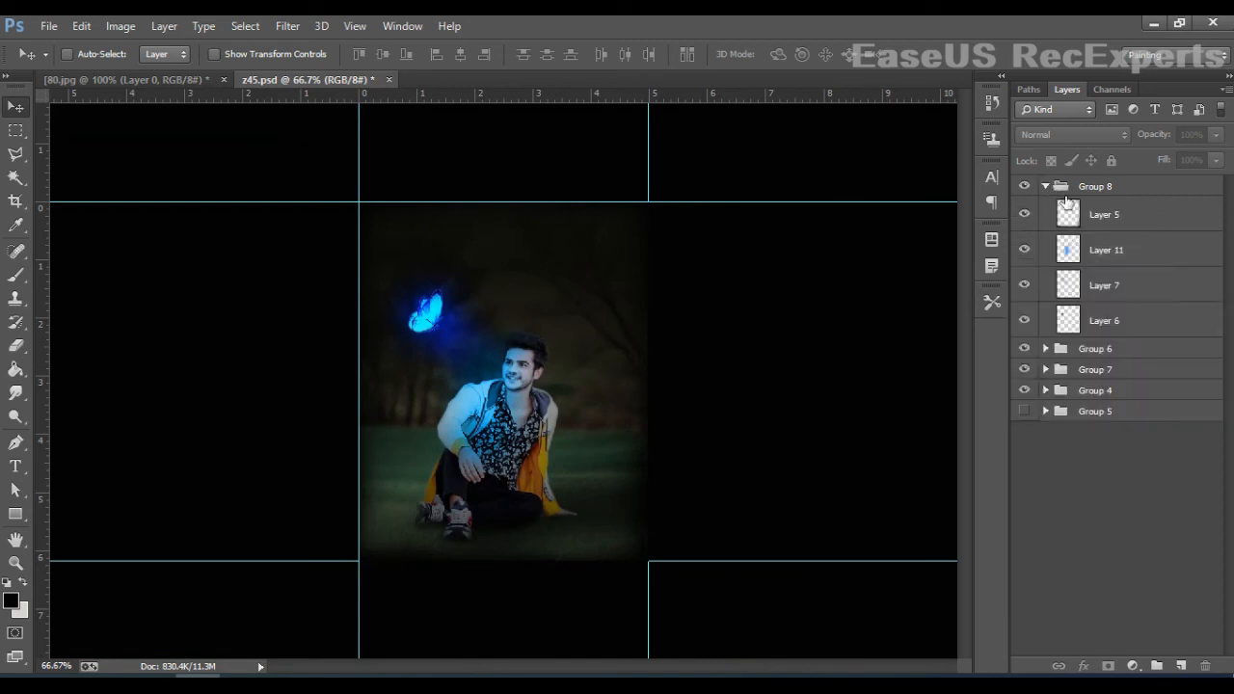
click(1095, 257)
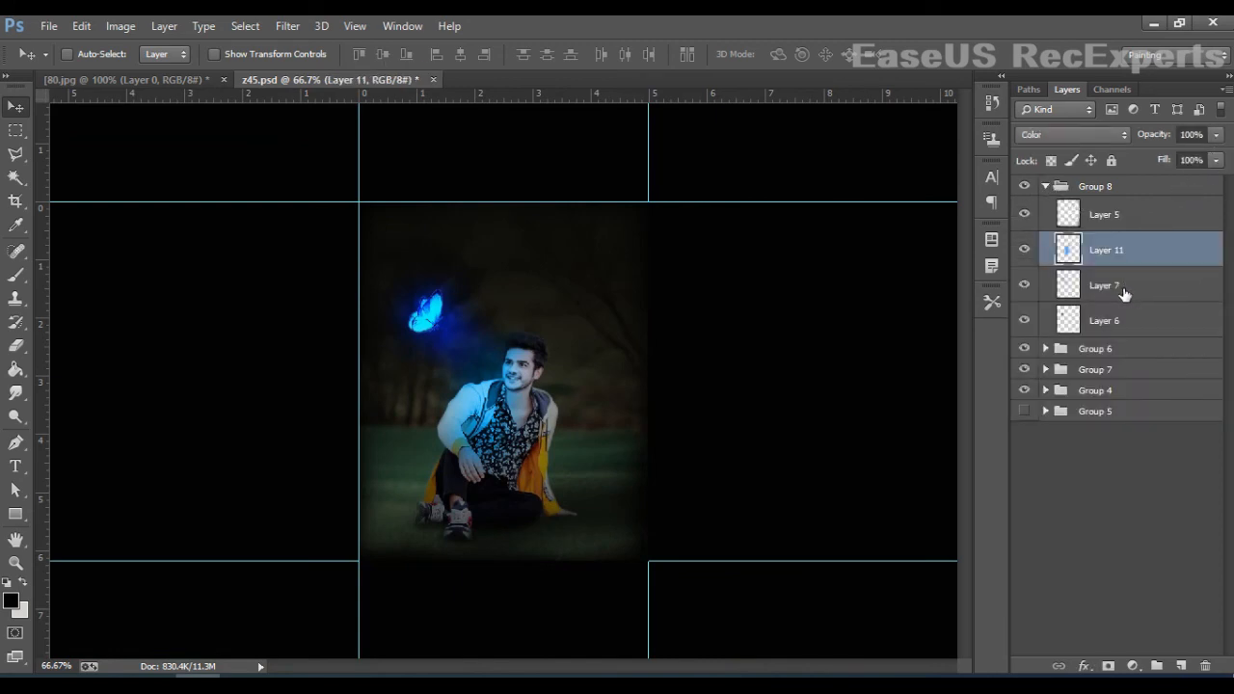
click(1122, 287)
click(1097, 324)
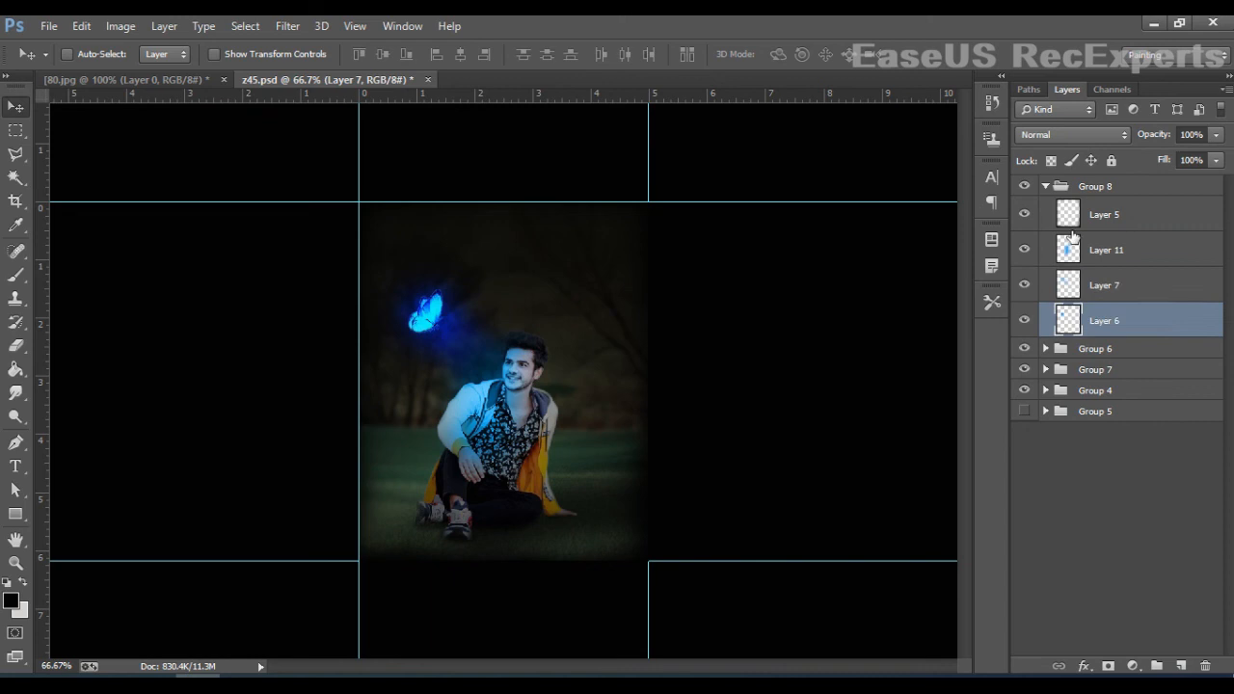
click(1046, 187)
click(1023, 186)
click(1024, 186)
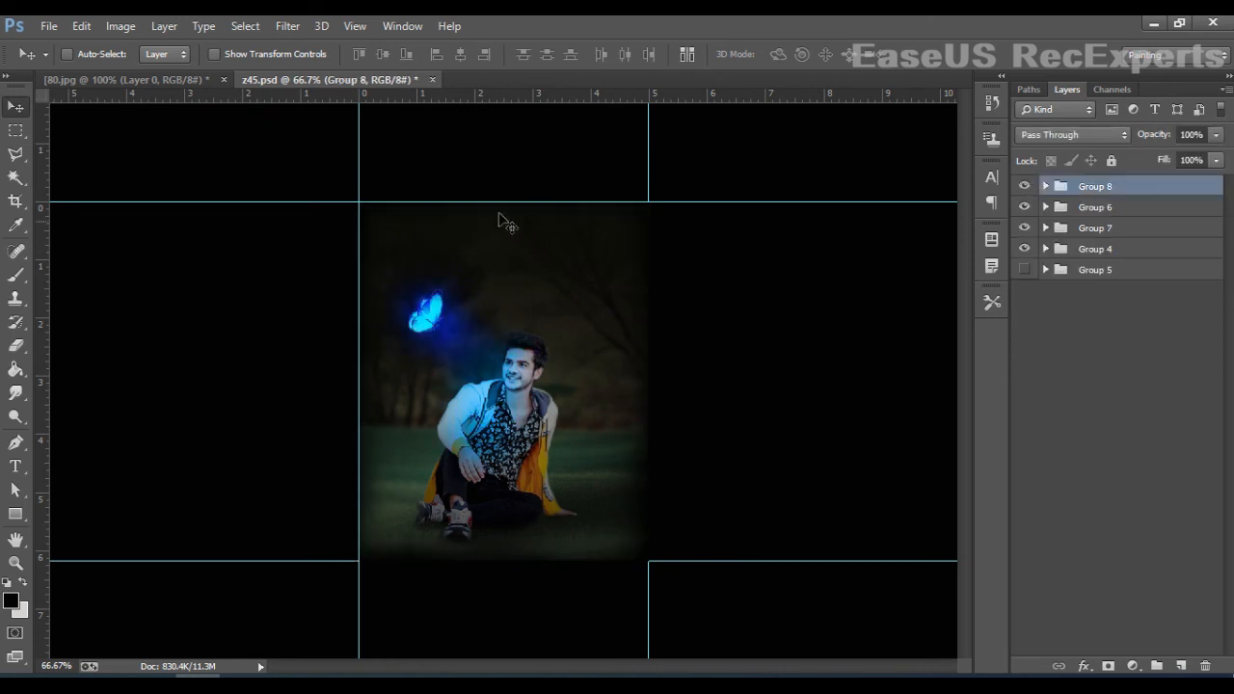
key(ctrl+minus)
key(ctrl+minus)
key(ctrl+minus)
key(ctrl+minus)
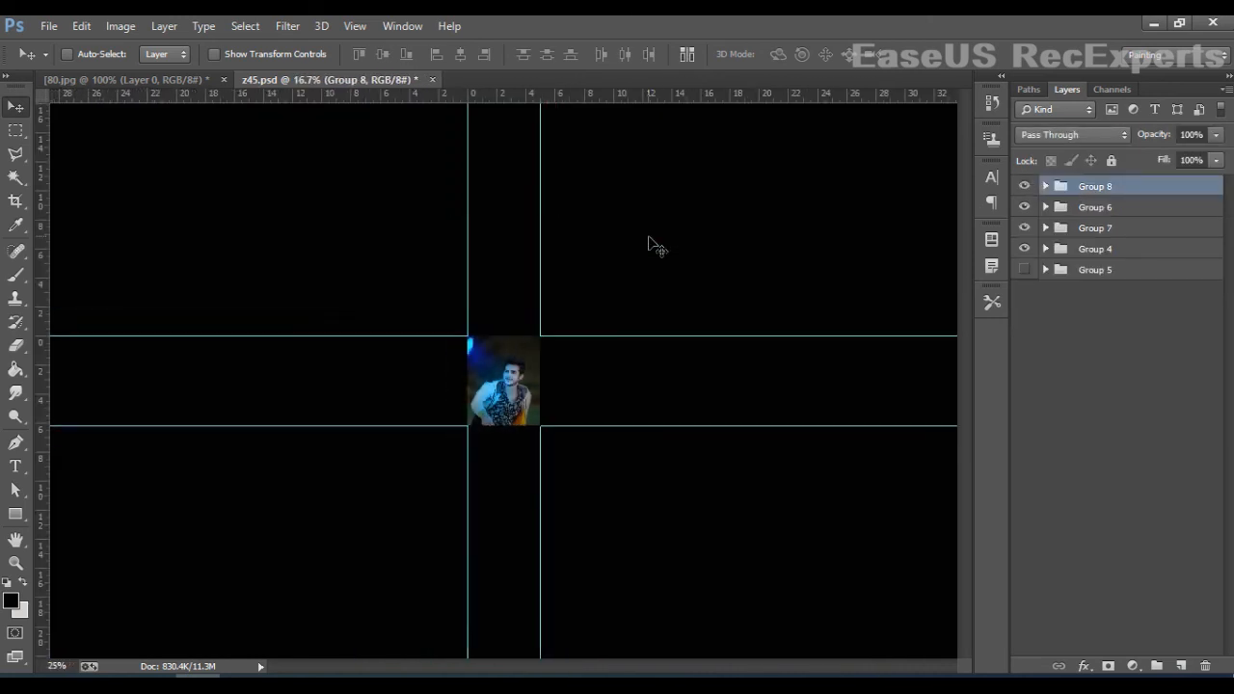
key(ctrl+plus)
key(ctrl+plus)
key(ctrl+plus)
key(ctrl+plus)
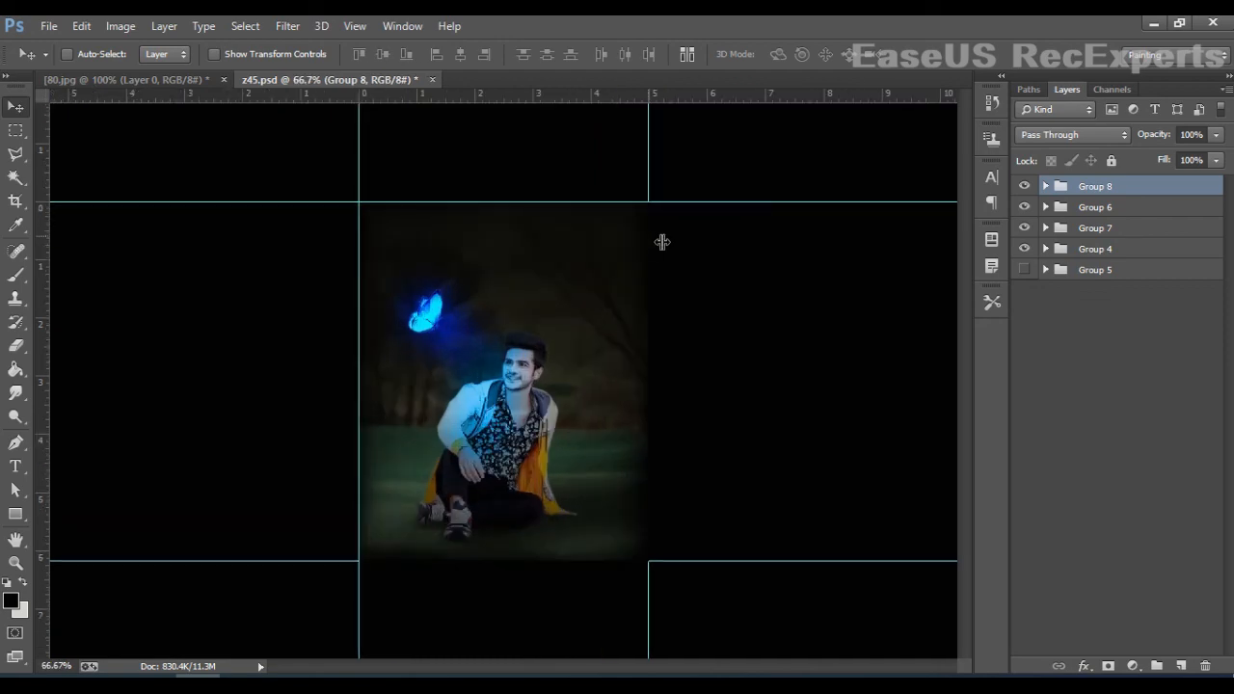